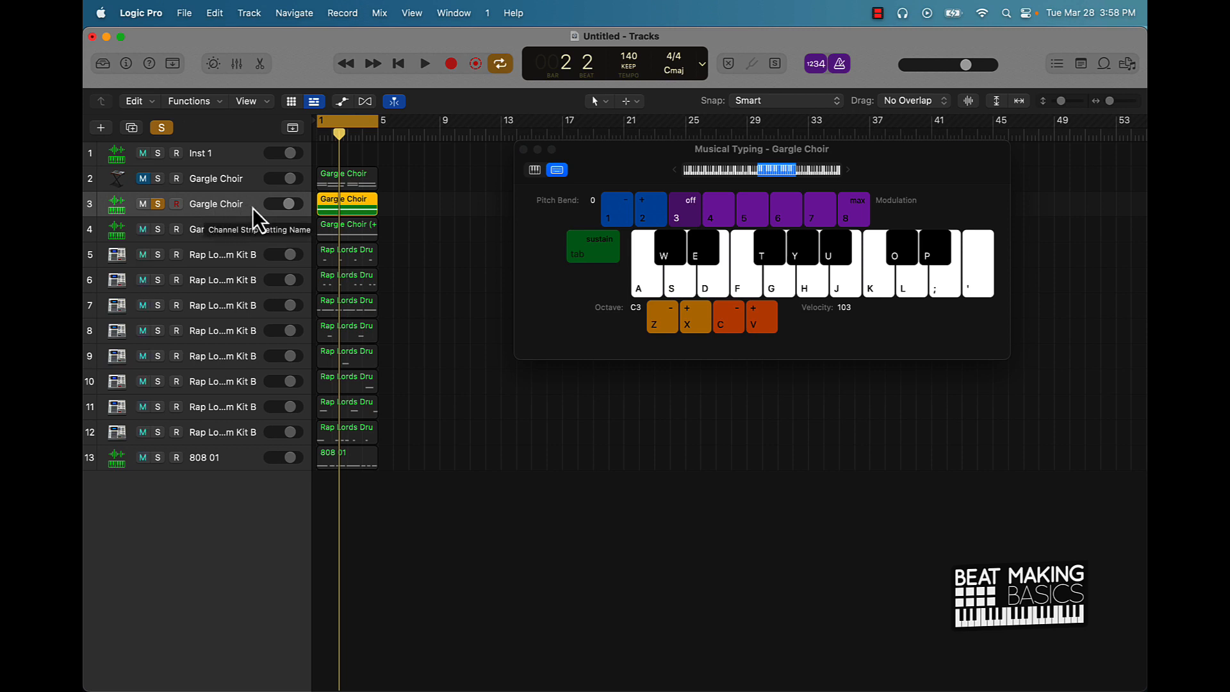
- Rename the Gargle Choir tracks 3 and 4 as "Melody 1" and "Melody 2"
{"action": "double_click", "coordinate": [222, 204]}
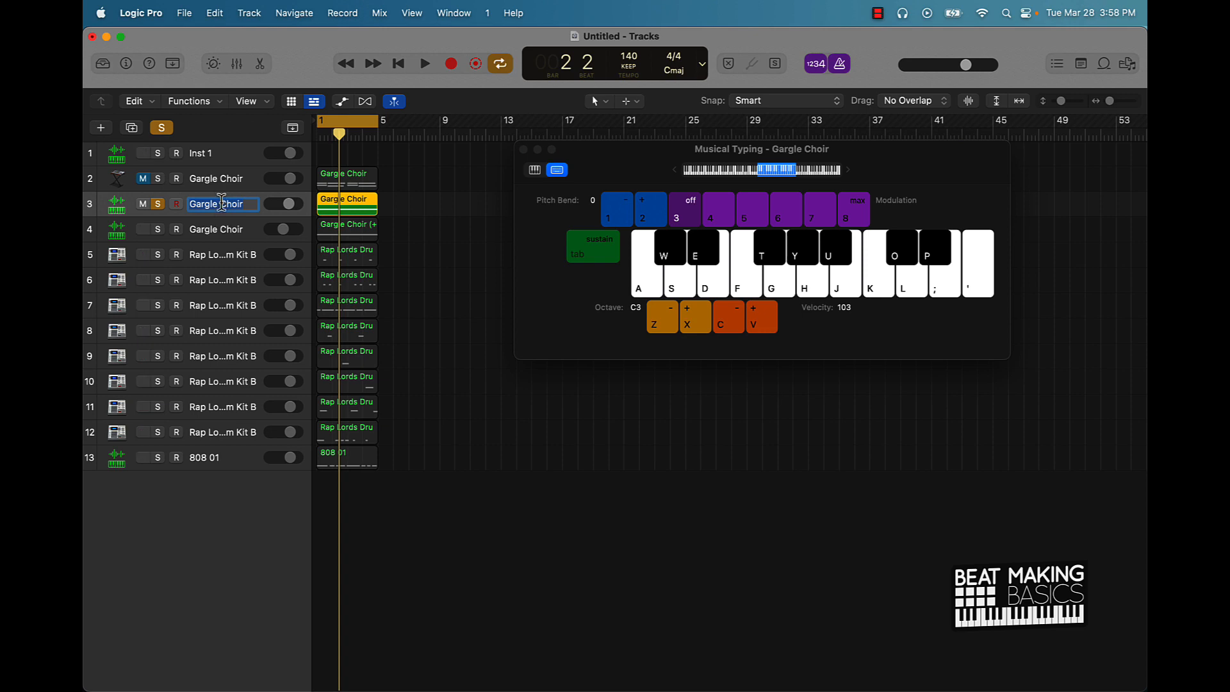
{"action": "type", "text": "Melody"}
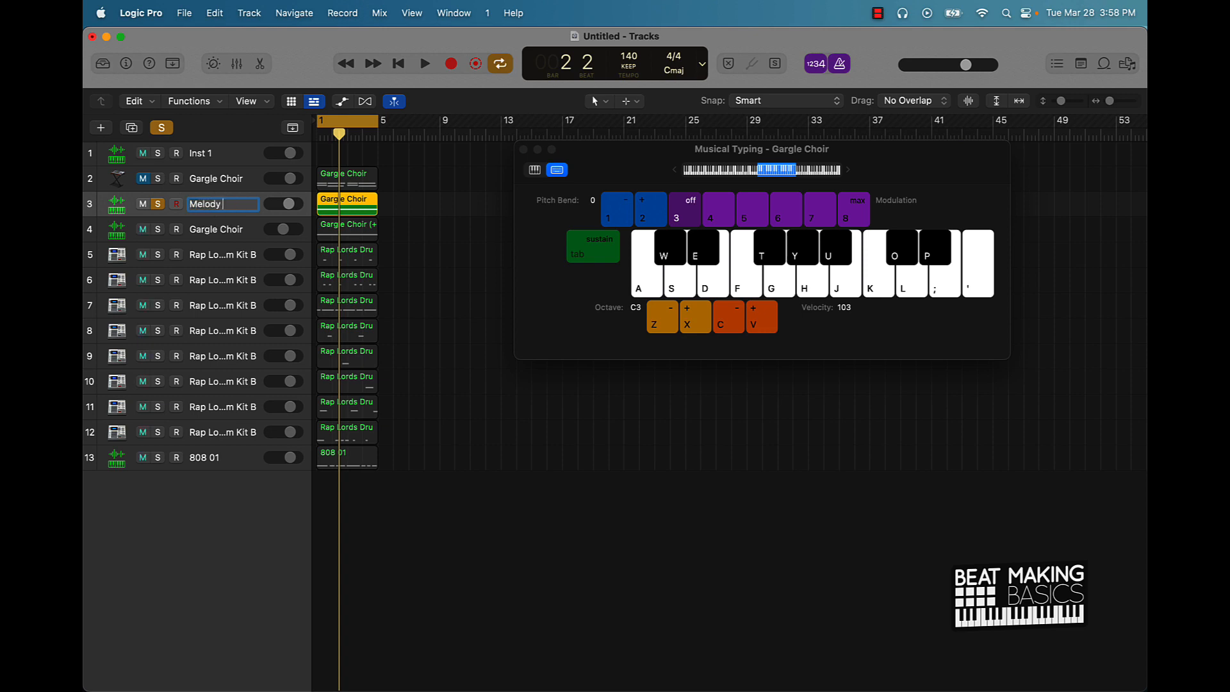
{"action": "type", "text": " 1"}
{"action": "left_click", "coordinate": [207, 234]}
{"action": "double_click", "coordinate": [207, 234]}
{"action": "type", "text": "Mel"}
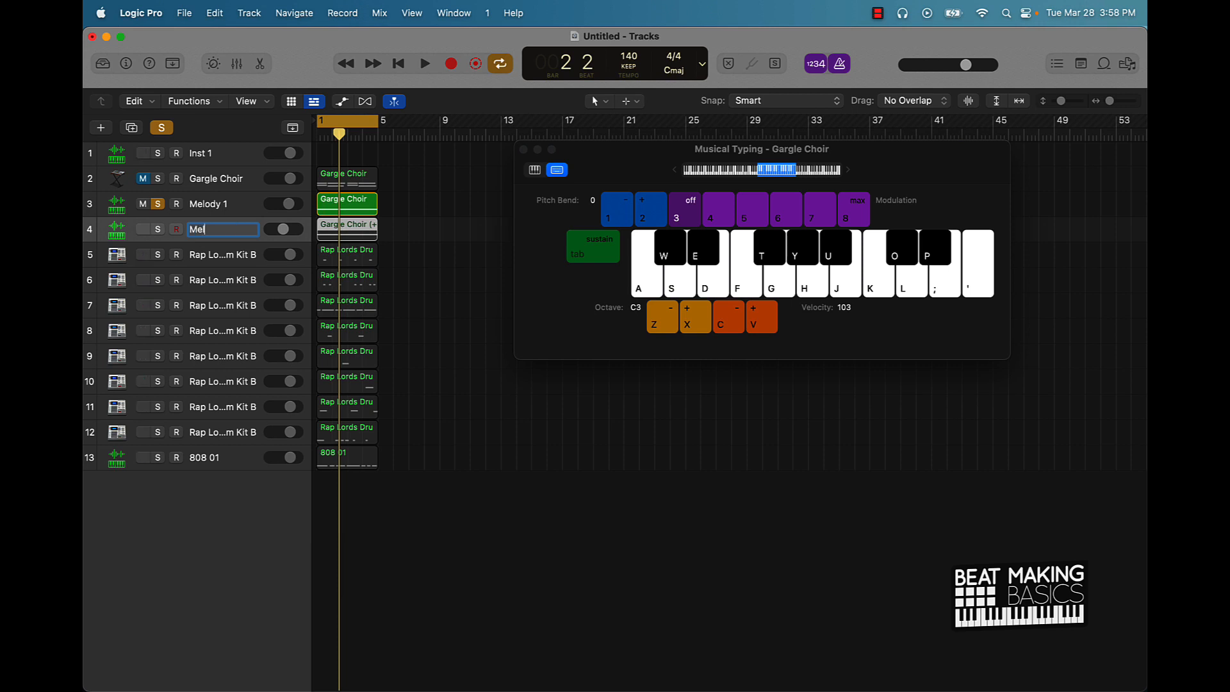
{"action": "type", "text": "ody 2"}
{"action": "key", "text": "Return"}
- Solo track 5 in place of Melody 1, play it to identify the sound, and rename it "Clap"
{"action": "mouse_move", "coordinate": [195, 244]}
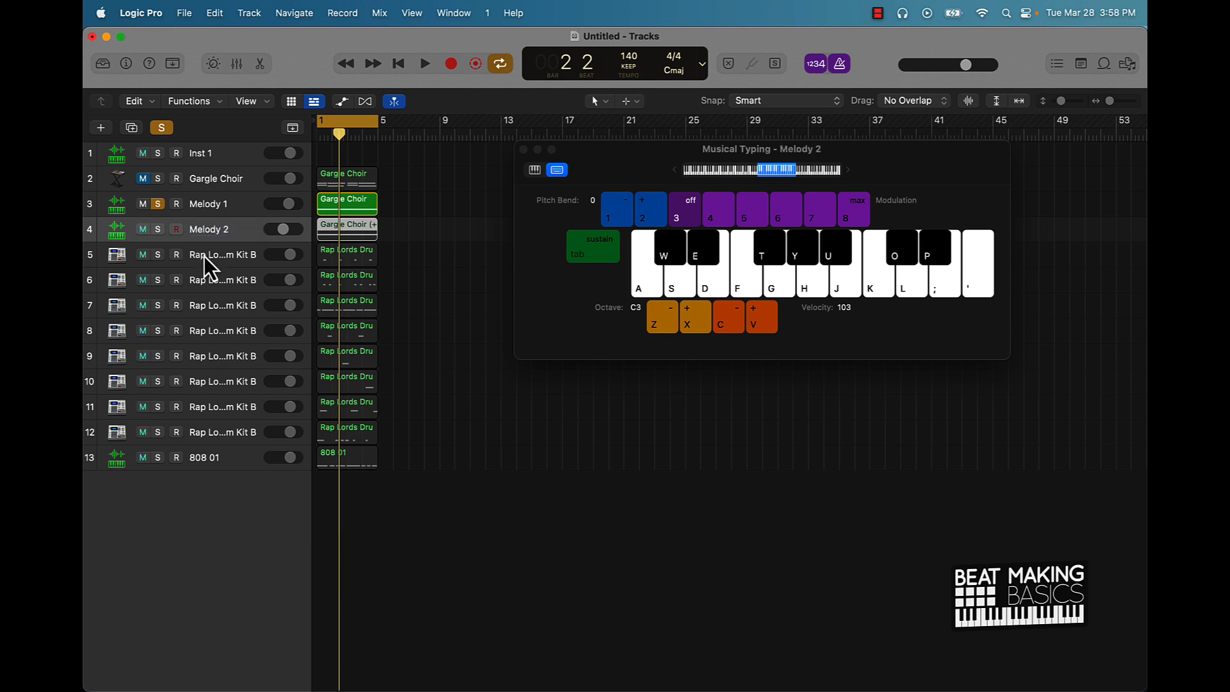
{"action": "left_click", "coordinate": [159, 196]}
{"action": "left_click", "coordinate": [158, 254]}
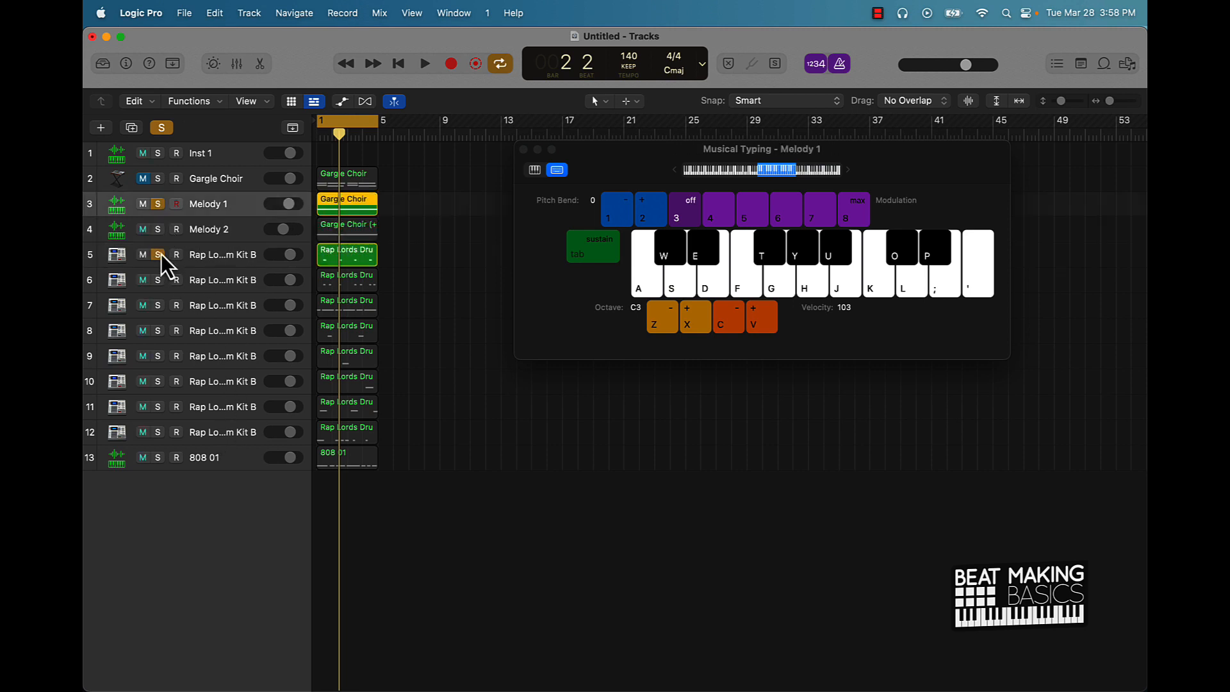
{"action": "left_click", "coordinate": [157, 203]}
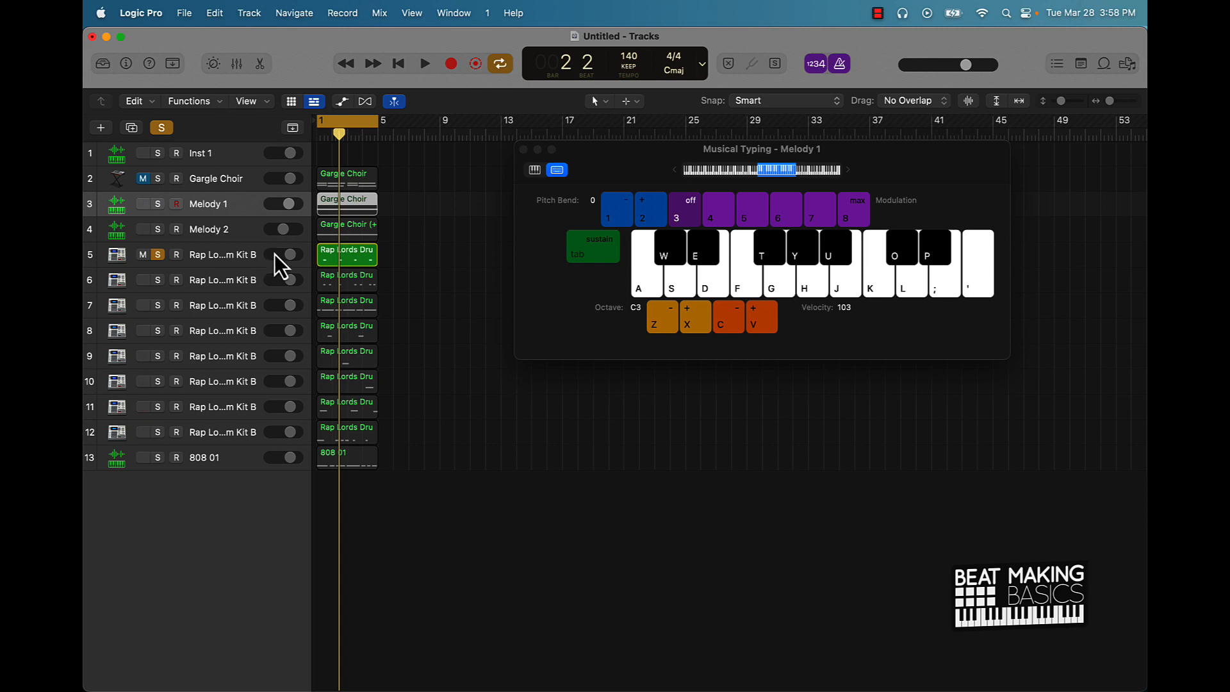
{"action": "key", "text": "space"}
{"action": "key", "text": "d"}
{"action": "key", "text": "space"}
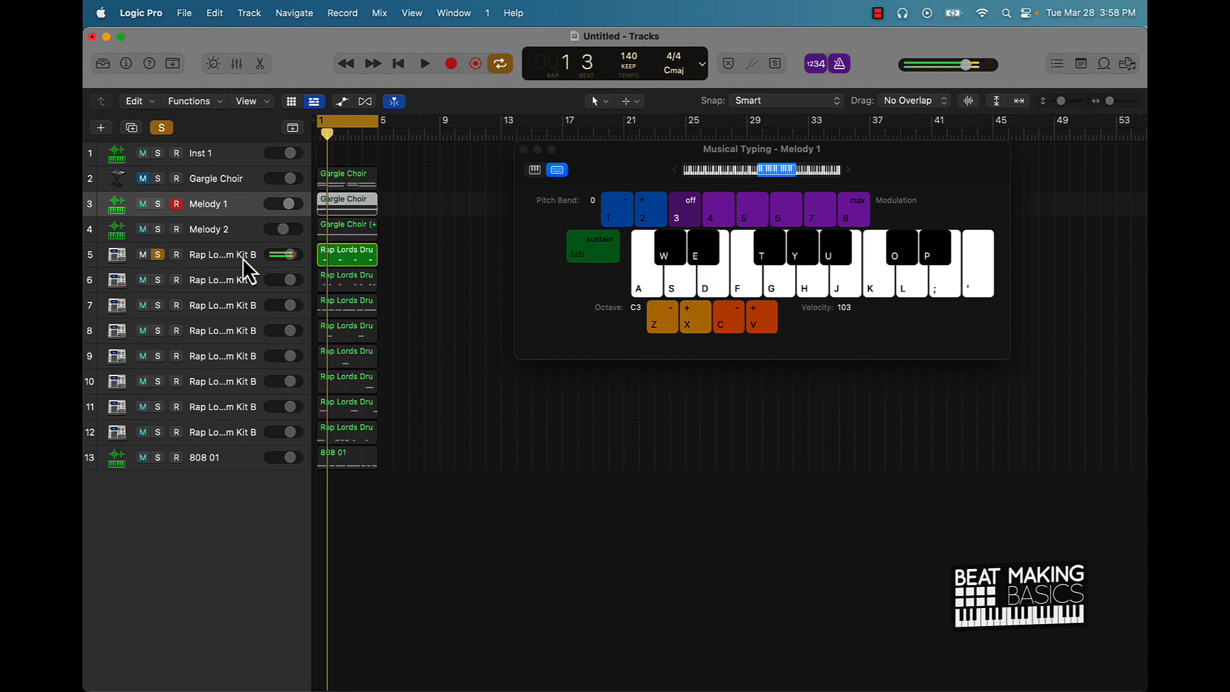
{"action": "double_click", "coordinate": [243, 259]}
{"action": "type", "text": "Clap"}
{"action": "key", "text": "Return"}
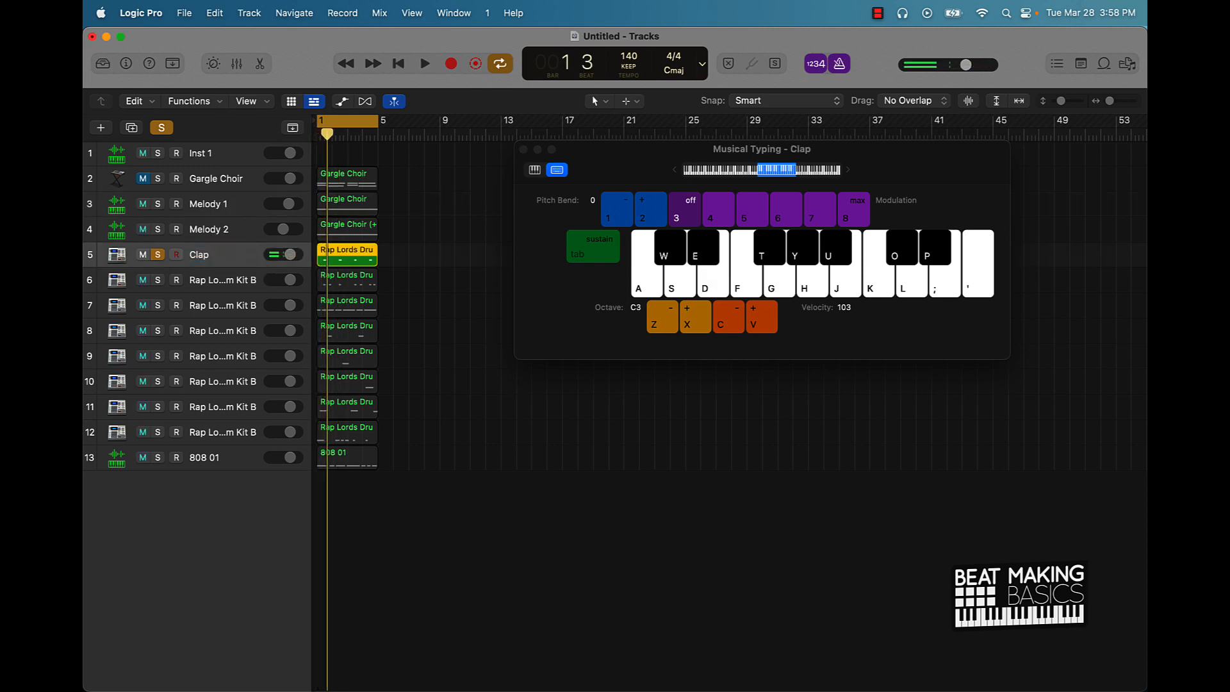
- Solo track 6 instead of Clap, listen to it, and rename it "Snare"
{"action": "left_click", "coordinate": [158, 280]}
{"action": "left_click", "coordinate": [158, 255]}
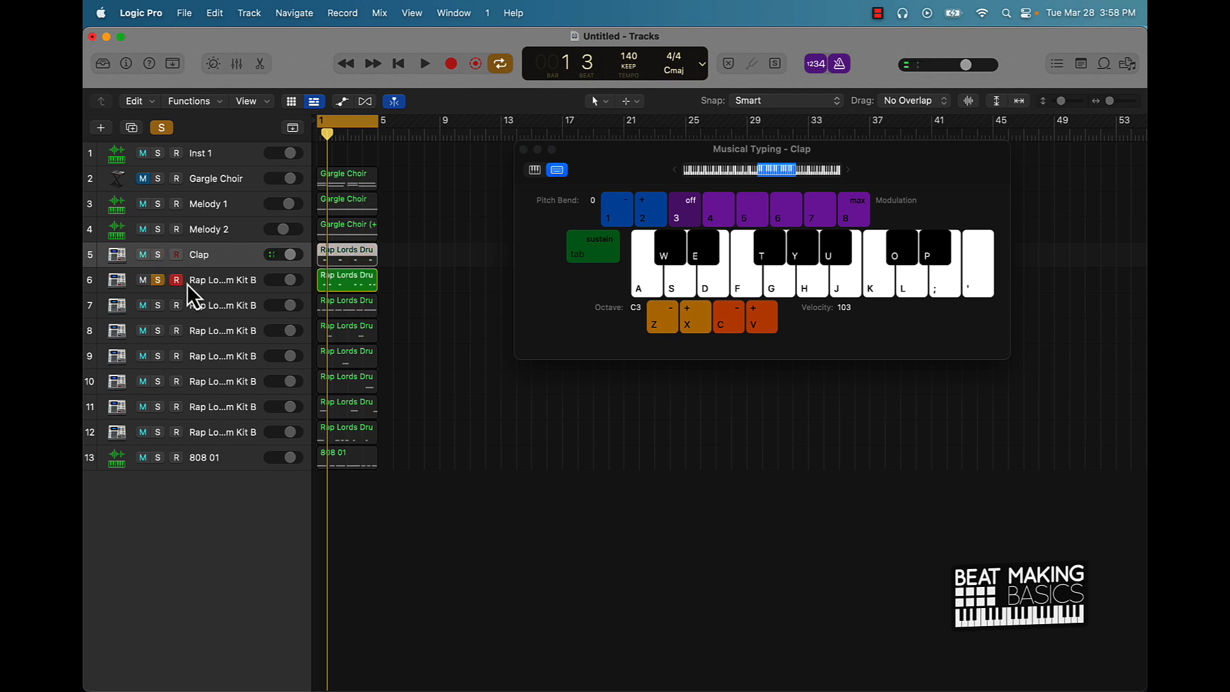
{"action": "key", "text": "space"}
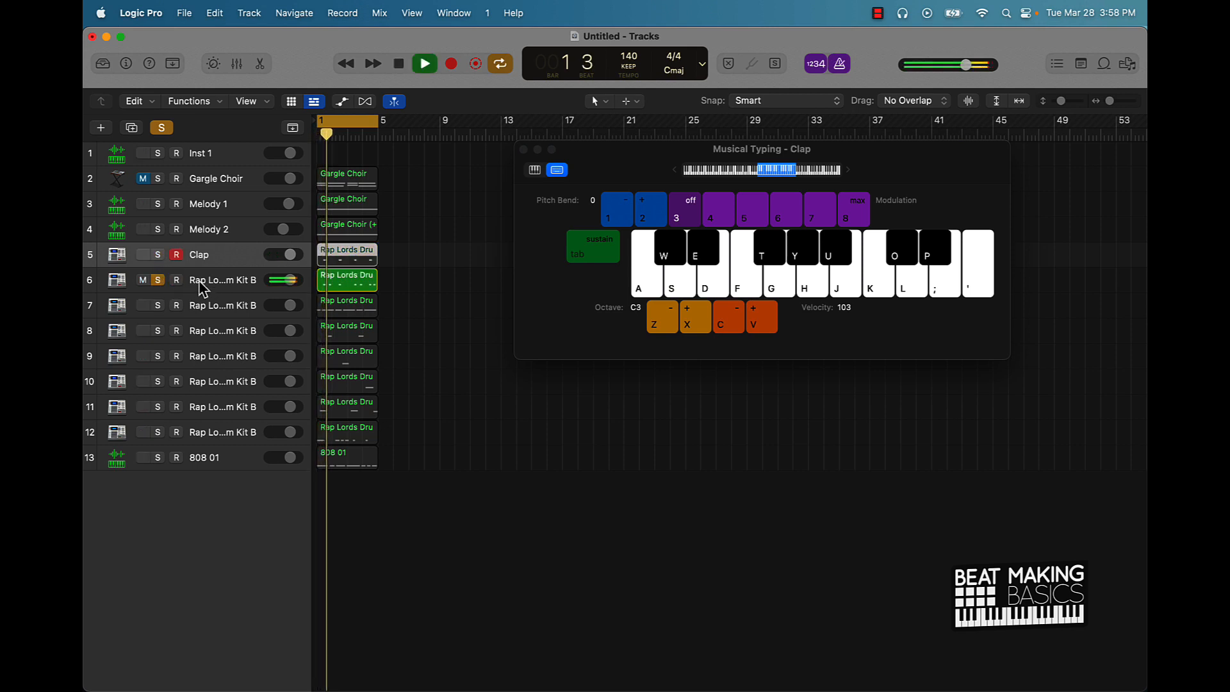
{"action": "key", "text": "space"}
{"action": "double_click", "coordinate": [199, 280]}
{"action": "type", "text": "Snare"}
{"action": "key", "text": "Return"}
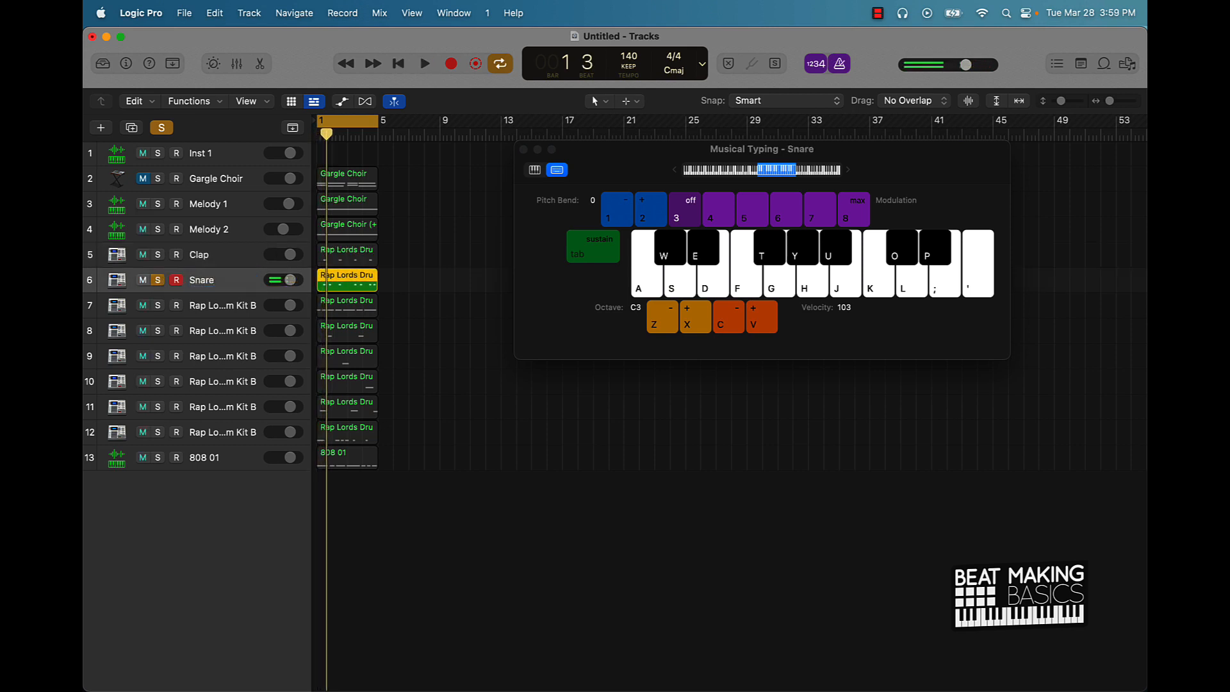
- Solo track 7 instead of Snare, listen to it, and rename it "Hats"
{"action": "left_click", "coordinate": [157, 305]}
{"action": "left_click", "coordinate": [157, 280]}
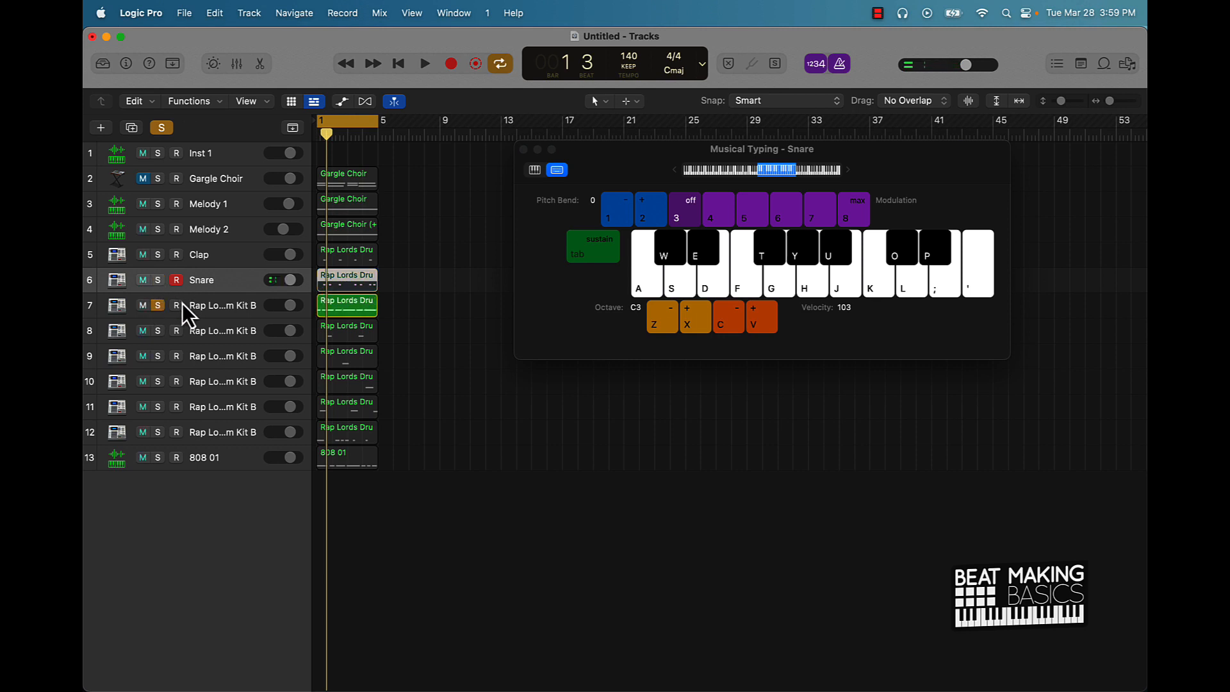
{"action": "left_click", "coordinate": [195, 301]}
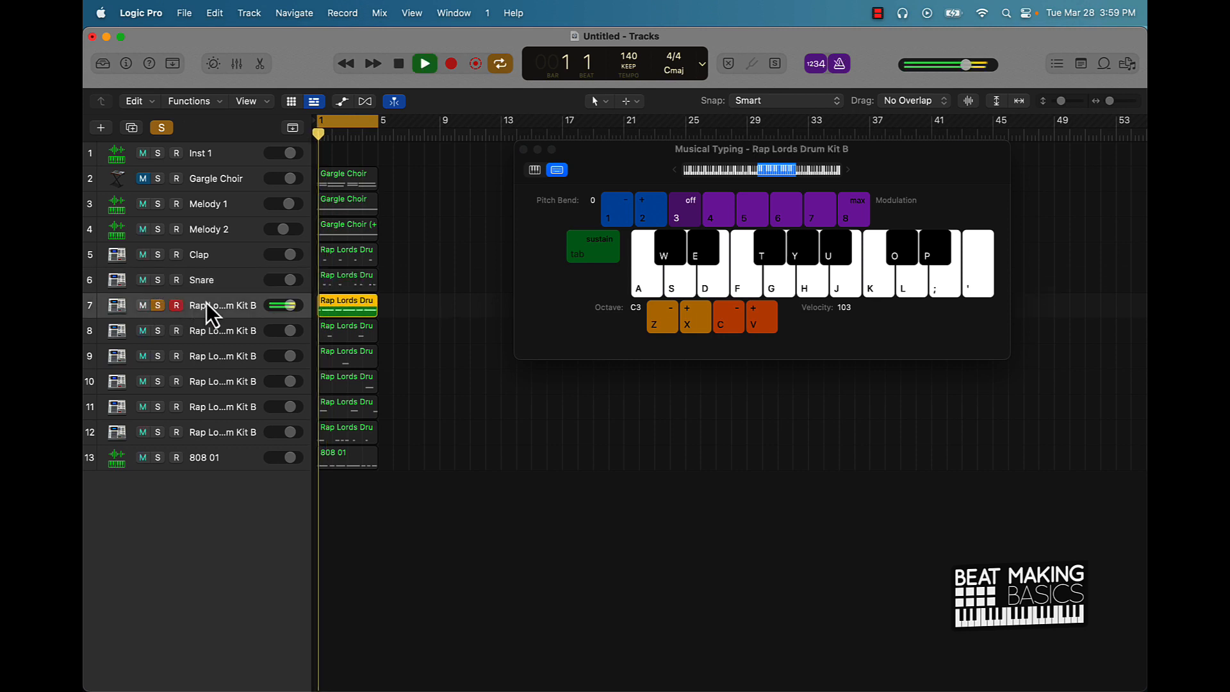
{"action": "double_click", "coordinate": [192, 305]}
{"action": "type", "text": "Hats"}
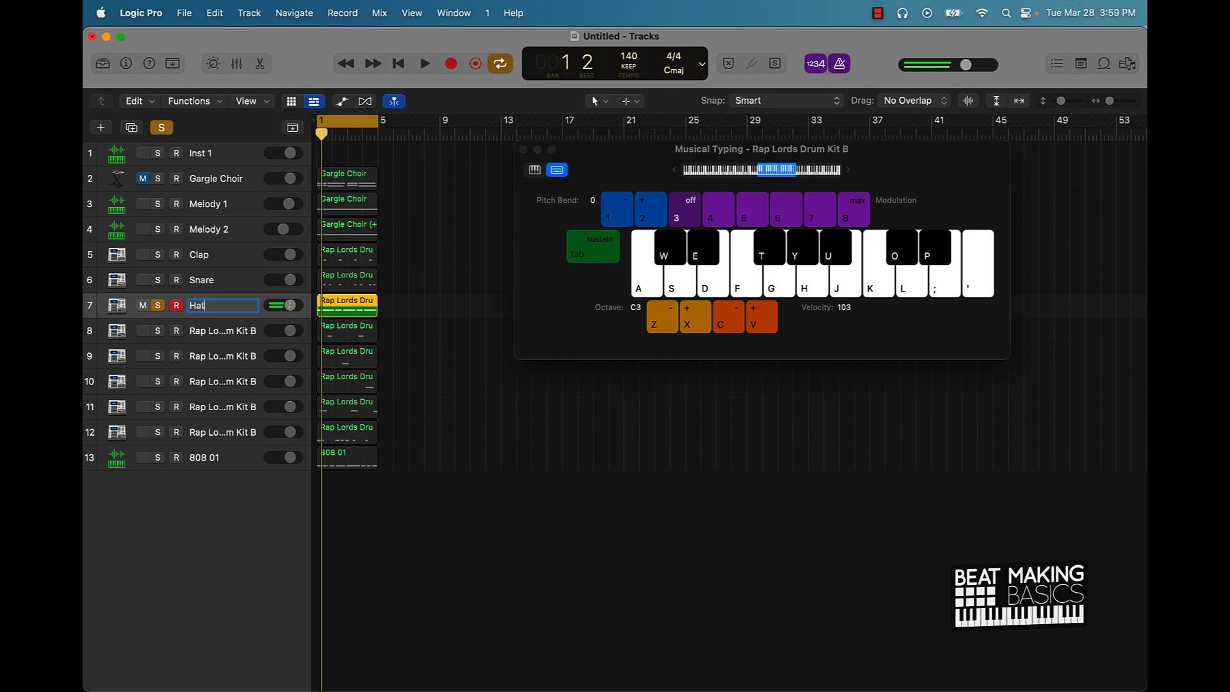
{"action": "key", "text": "Return"}
- Move the solo from Hats to track 8, listen to it, and rename it "H Roll 1"
{"action": "left_click", "coordinate": [160, 307]}
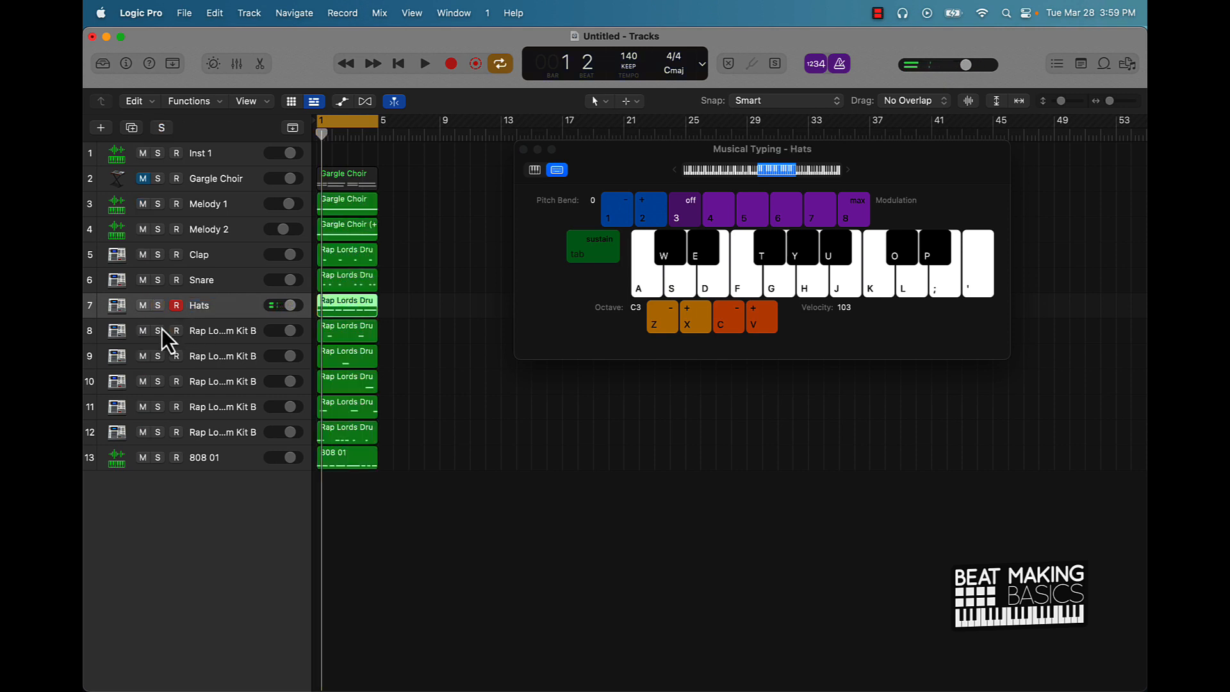
{"action": "left_click", "coordinate": [161, 330]}
{"action": "left_click", "coordinate": [231, 330]}
{"action": "key", "text": "space"}
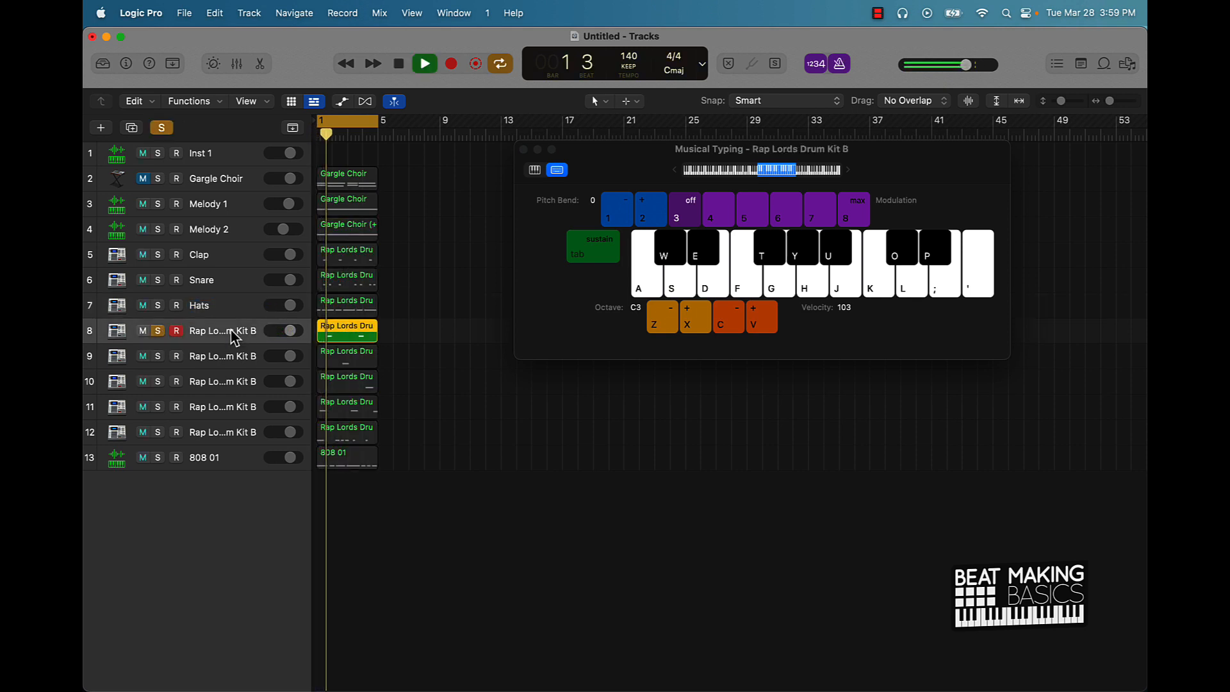
{"action": "key", "text": "space"}
{"action": "double_click", "coordinate": [229, 327]}
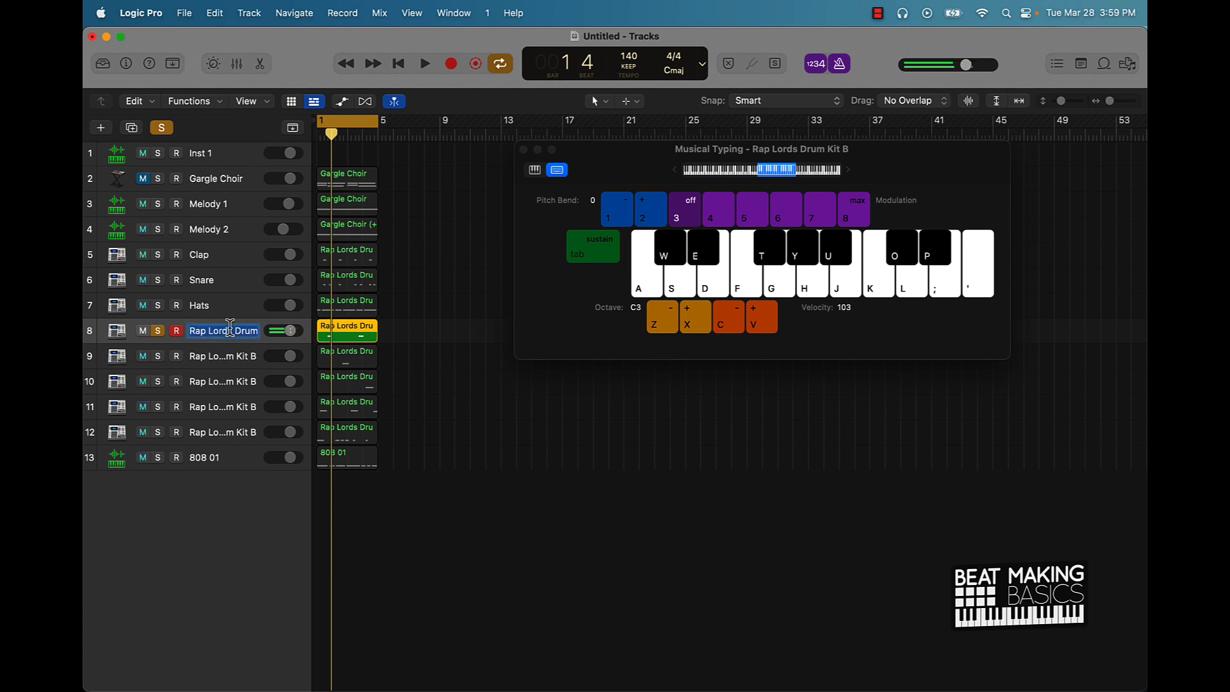
{"action": "type", "text": "H Rolls"}
{"action": "key", "text": "BackSpace"}
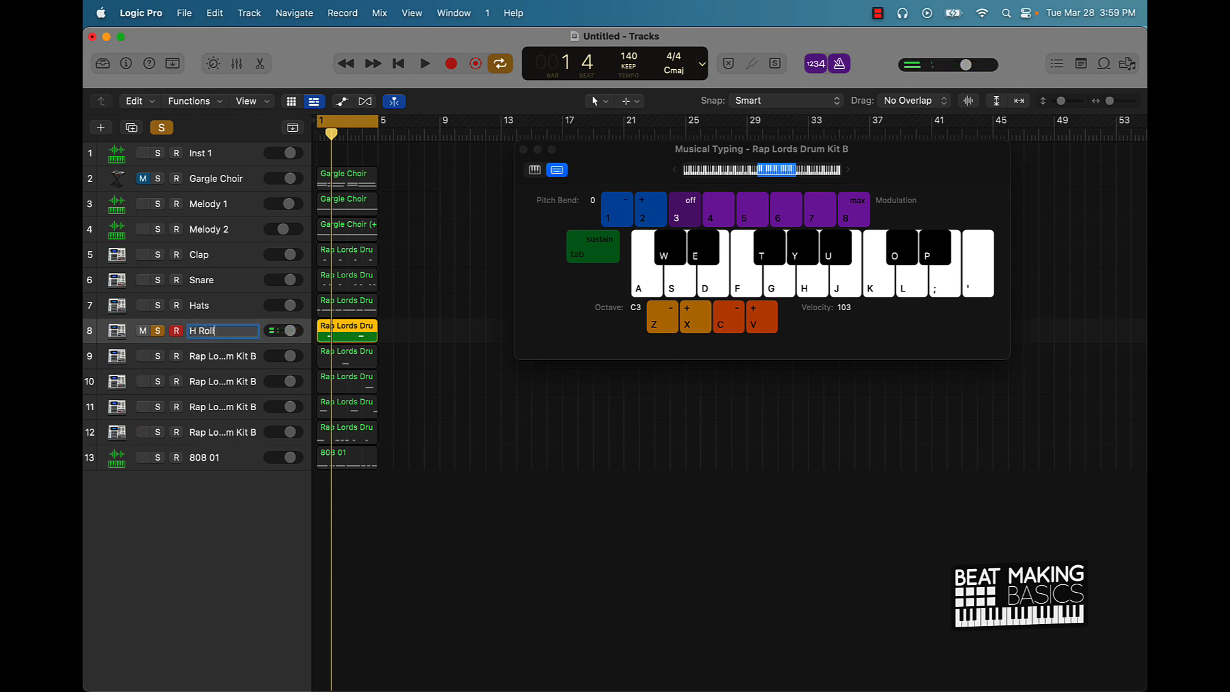
{"action": "type", "text": "1"}
{"action": "key", "text": "Return"}
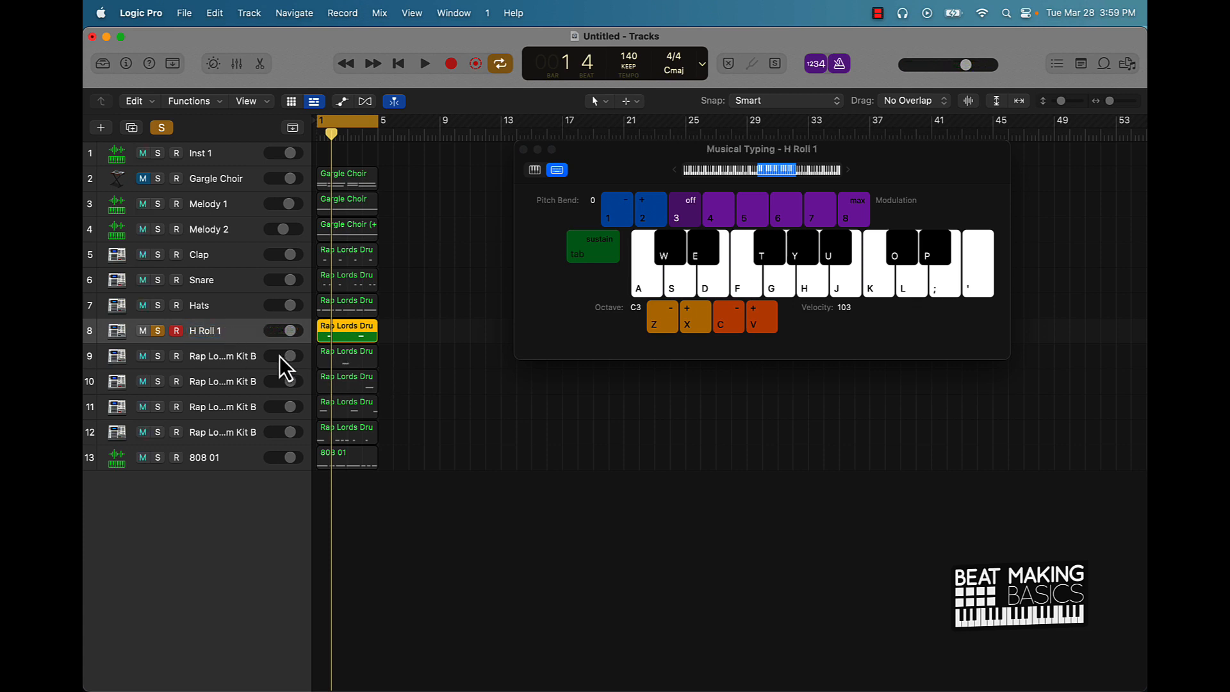
- Rename drum tracks 9 and 10 as "H Roll 2" and "H Roll 3"
{"action": "double_click", "coordinate": [217, 360]}
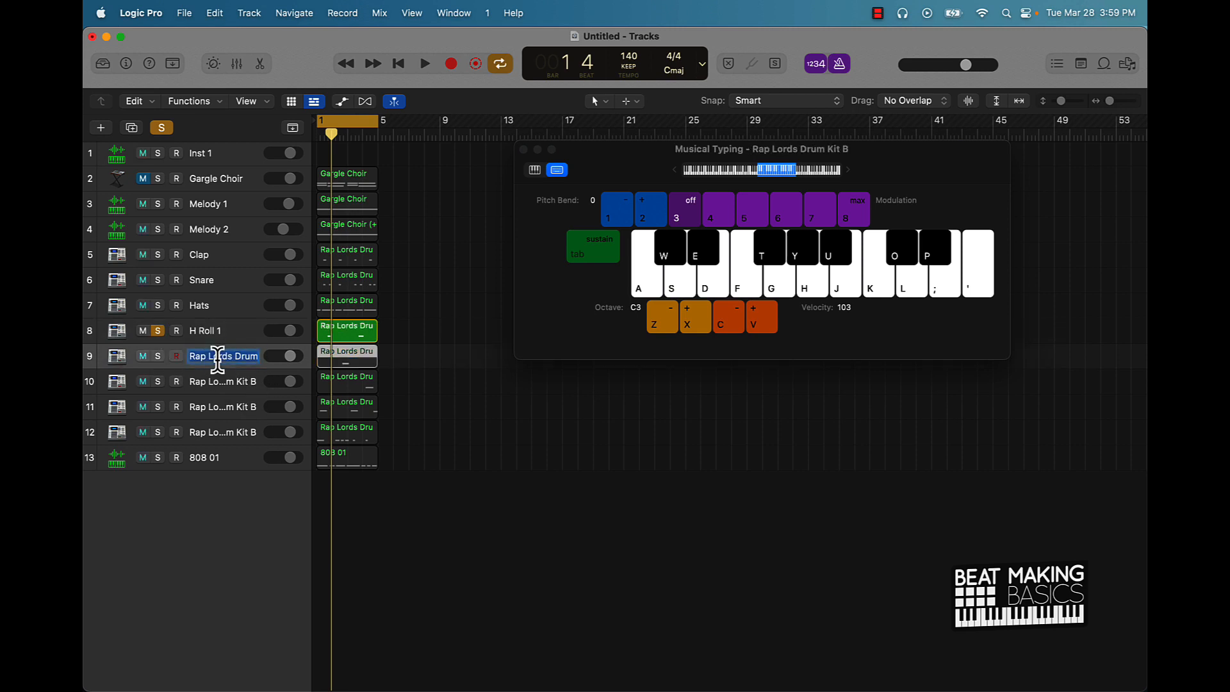
{"action": "type", "text": "H Roll 2"}
{"action": "key", "text": "Return"}
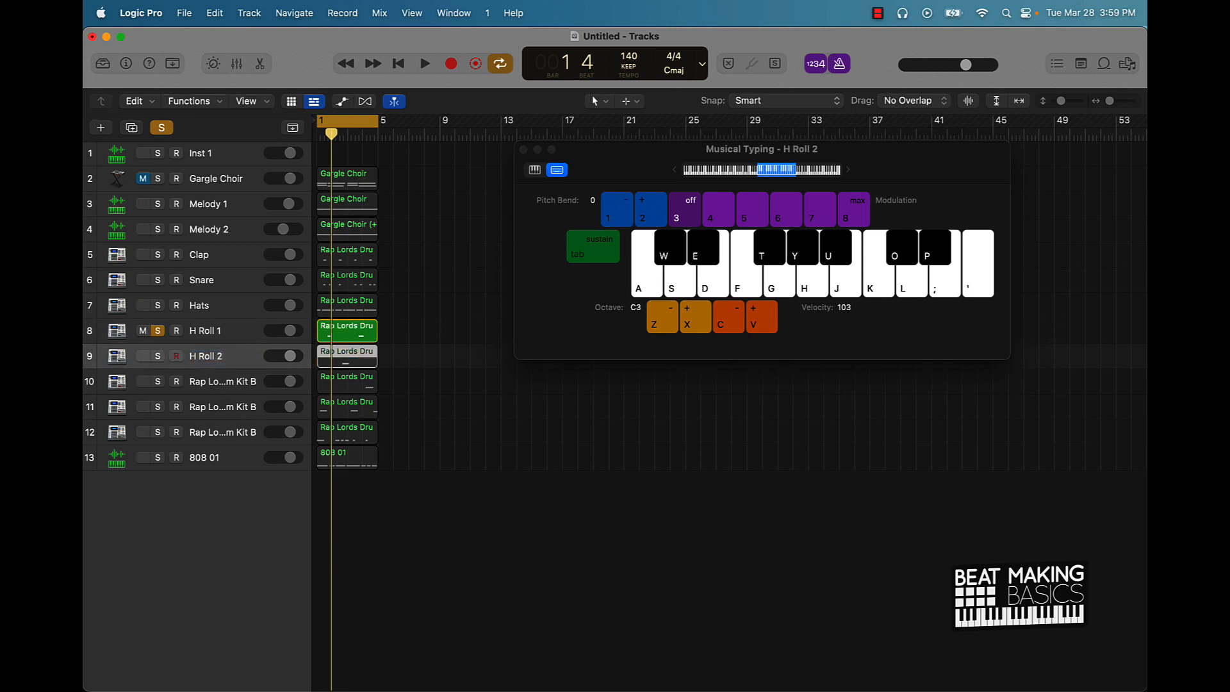
{"action": "double_click", "coordinate": [225, 381]}
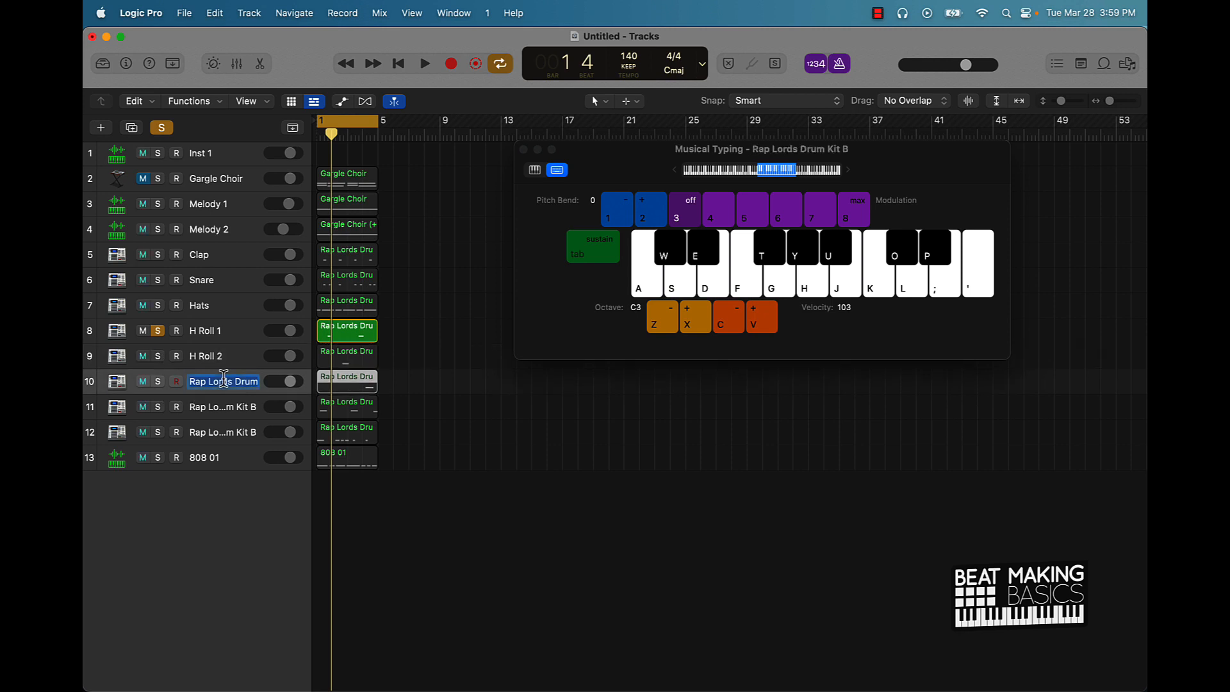
{"action": "type", "text": "H Roll 3"}
{"action": "key", "text": "Return"}
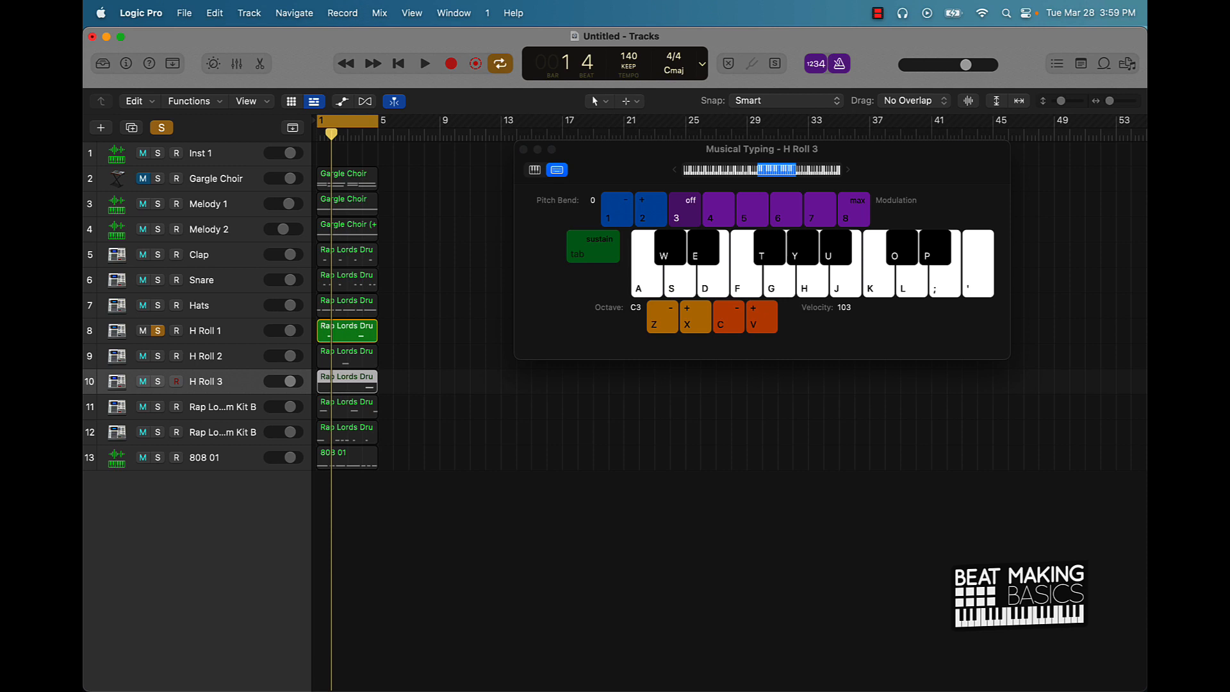
- Rename drum tracks 11 and 12 as "Open" and "Kick"
{"action": "double_click", "coordinate": [214, 407]}
{"action": "type", "text": "O"}
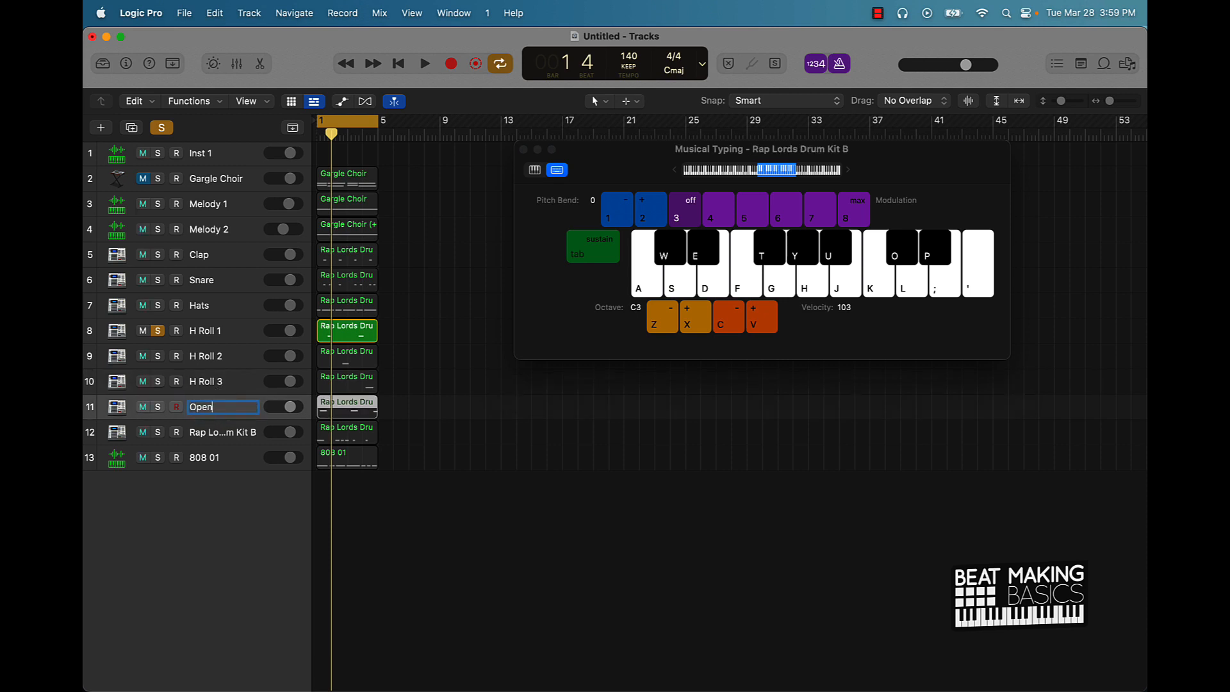
{"action": "type", "text": "pen"}
{"action": "key", "text": "Return"}
{"action": "double_click", "coordinate": [216, 432]}
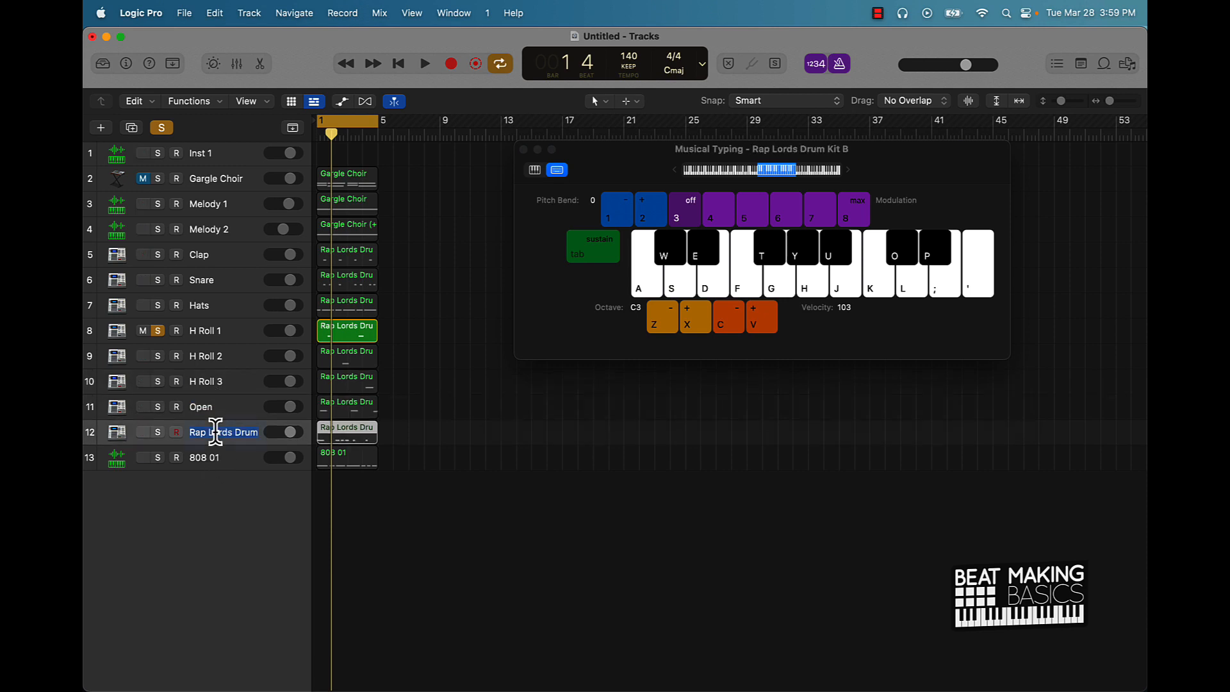
{"action": "type", "text": "Kick"}
{"action": "key", "text": "Return"}
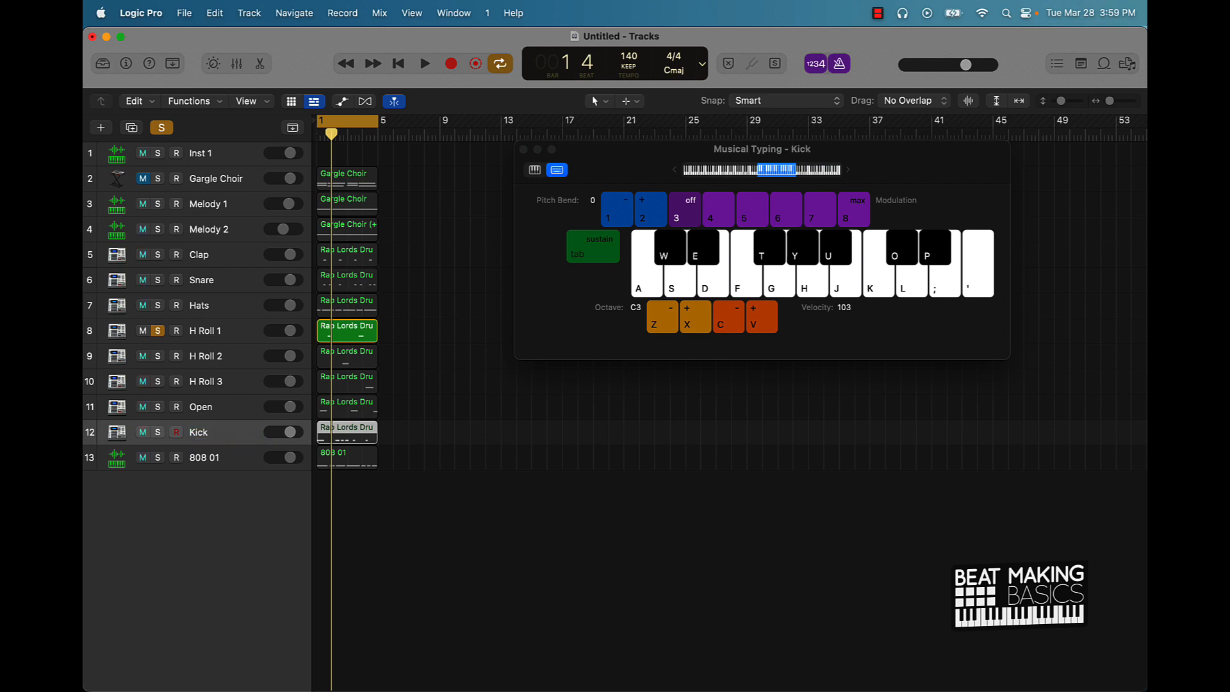
- Shorten the name of the 808 01 track to "808"
{"action": "double_click", "coordinate": [212, 458]}
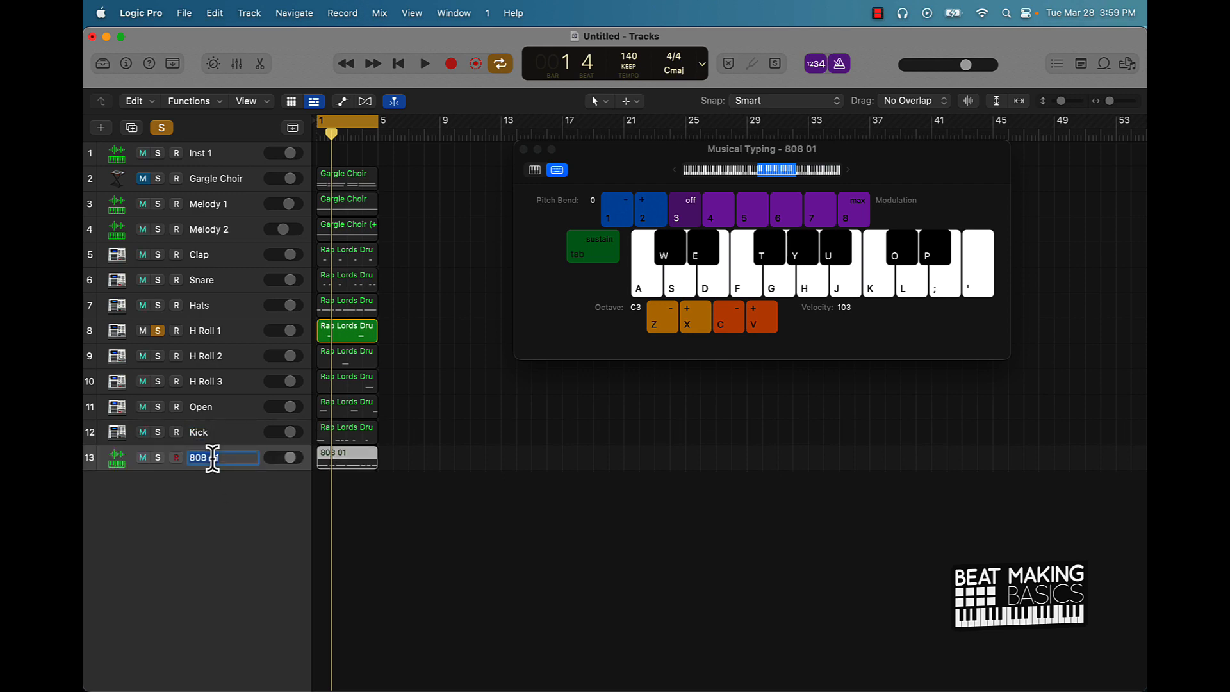
{"action": "type", "text": "808"}
{"action": "key", "text": "Return"}
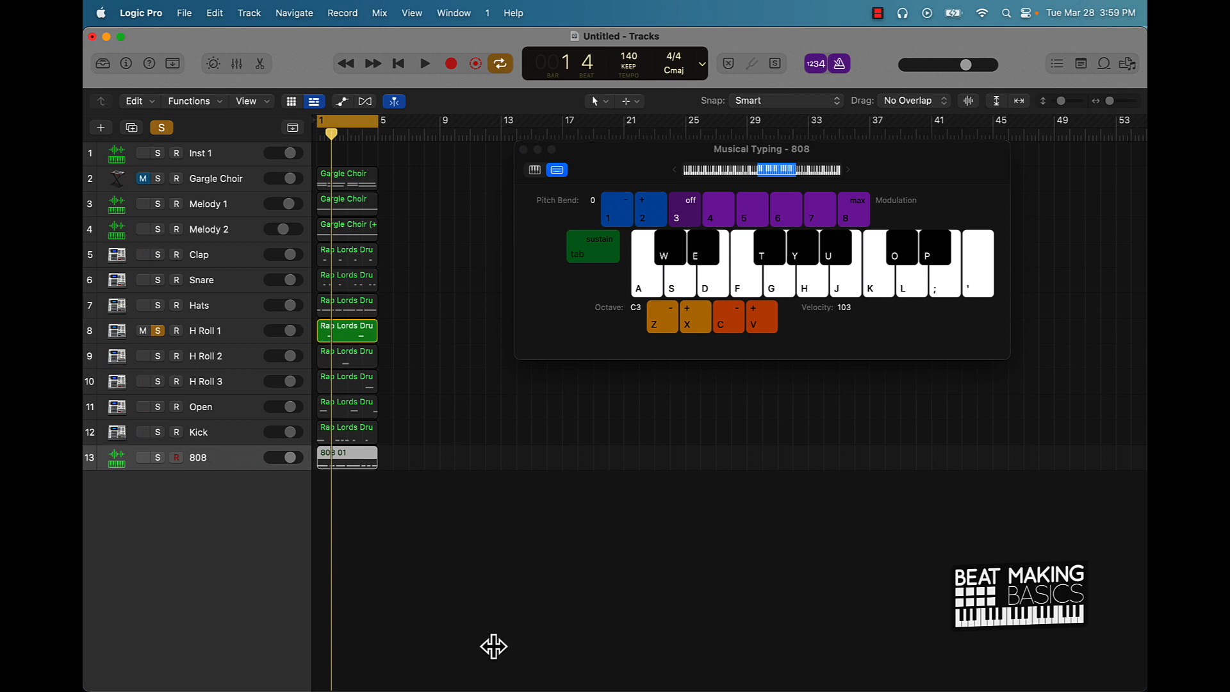
- Select all regions in the arrangement and name them after their tracks
{"action": "left_click", "coordinate": [453, 588]}
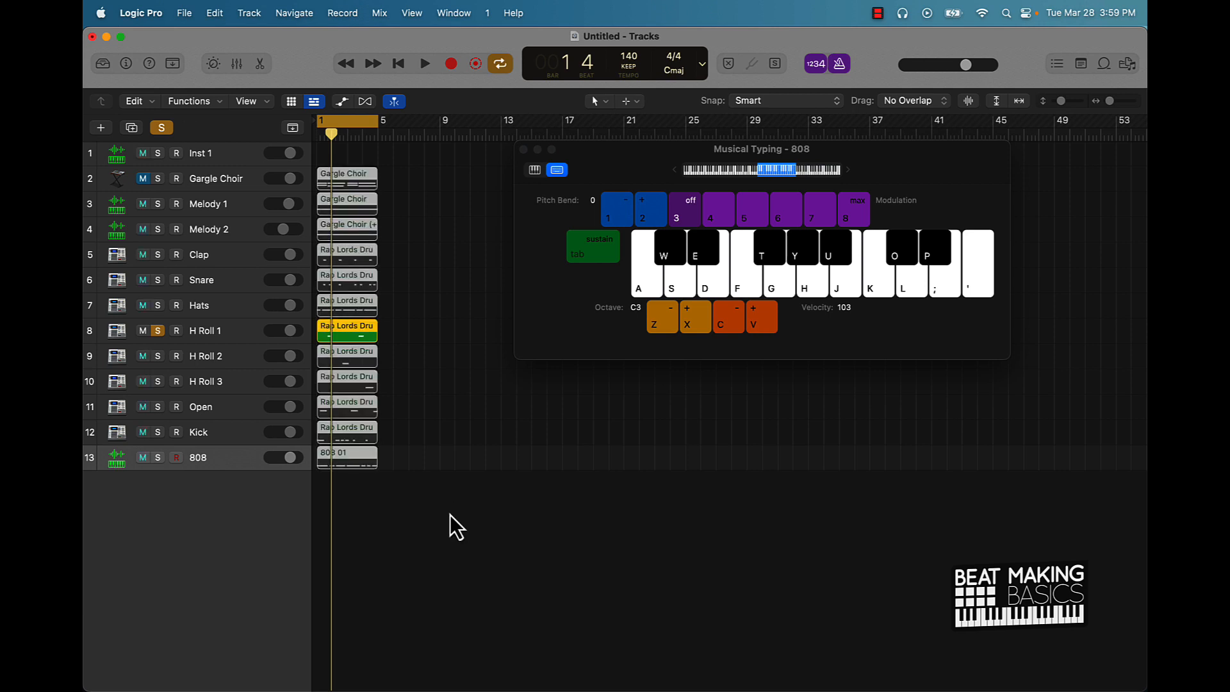
{"action": "key", "text": "alt+shift+n"}
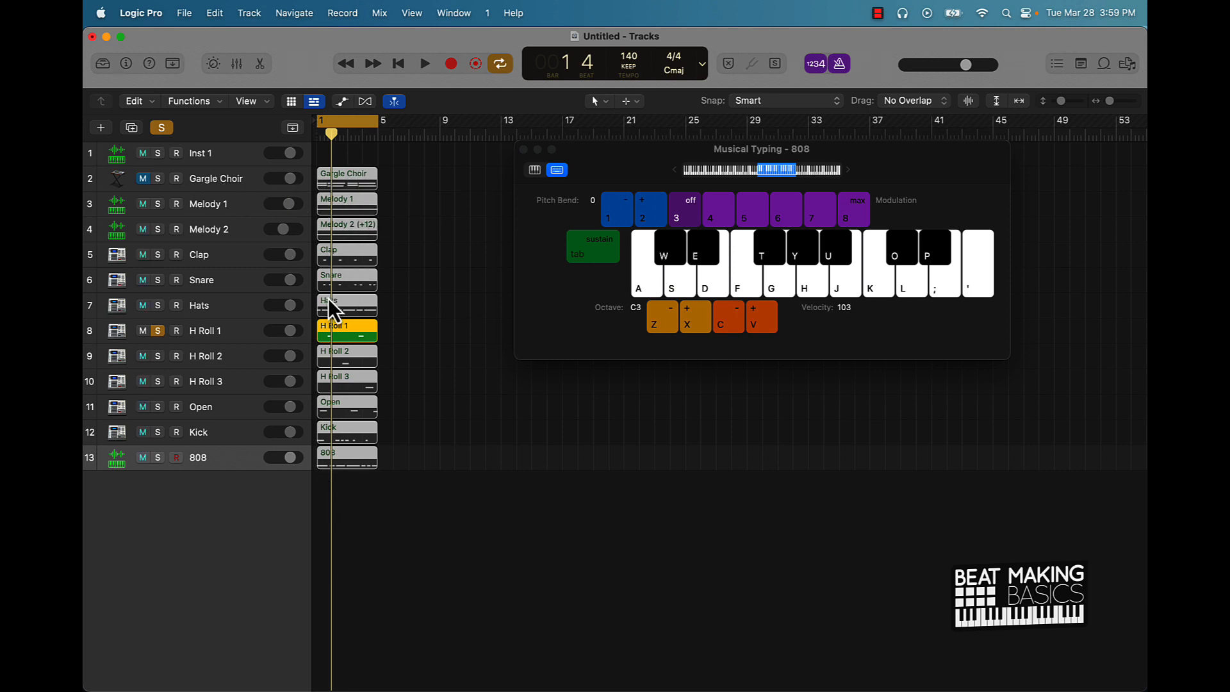
- Save the project in the Logic folder as "Gar Baby", keeping the default package options
{"action": "key", "text": "super+s"}
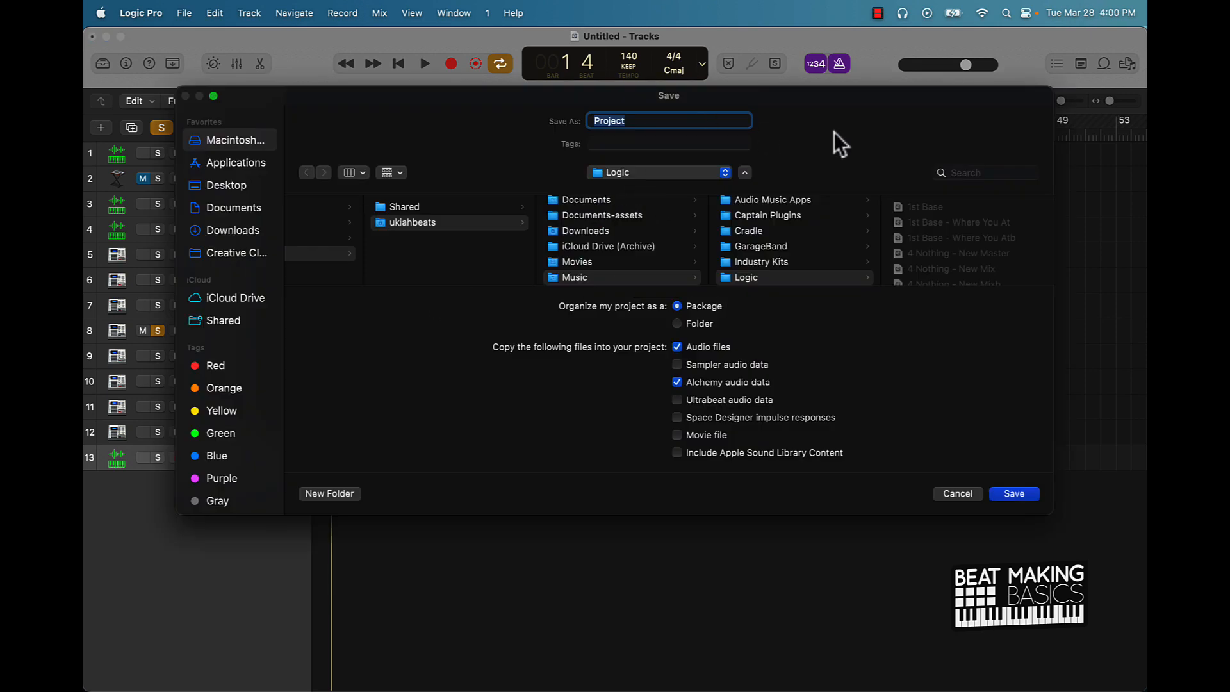
{"action": "type", "text": "Gar Baby"}
{"action": "key", "text": "Return"}
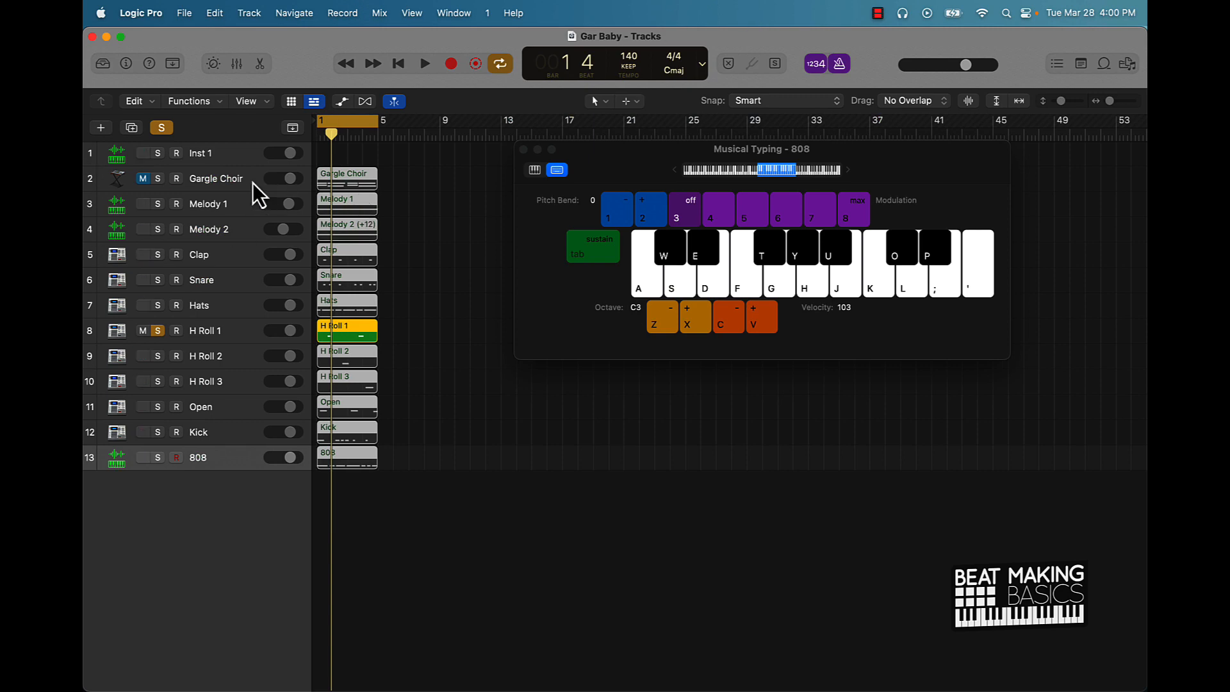
- Save a second version of the project as "Gar Baby b"
{"action": "key", "text": "super+shift+s"}
{"action": "key", "text": "Right"}
{"action": "type", "text": "b"}
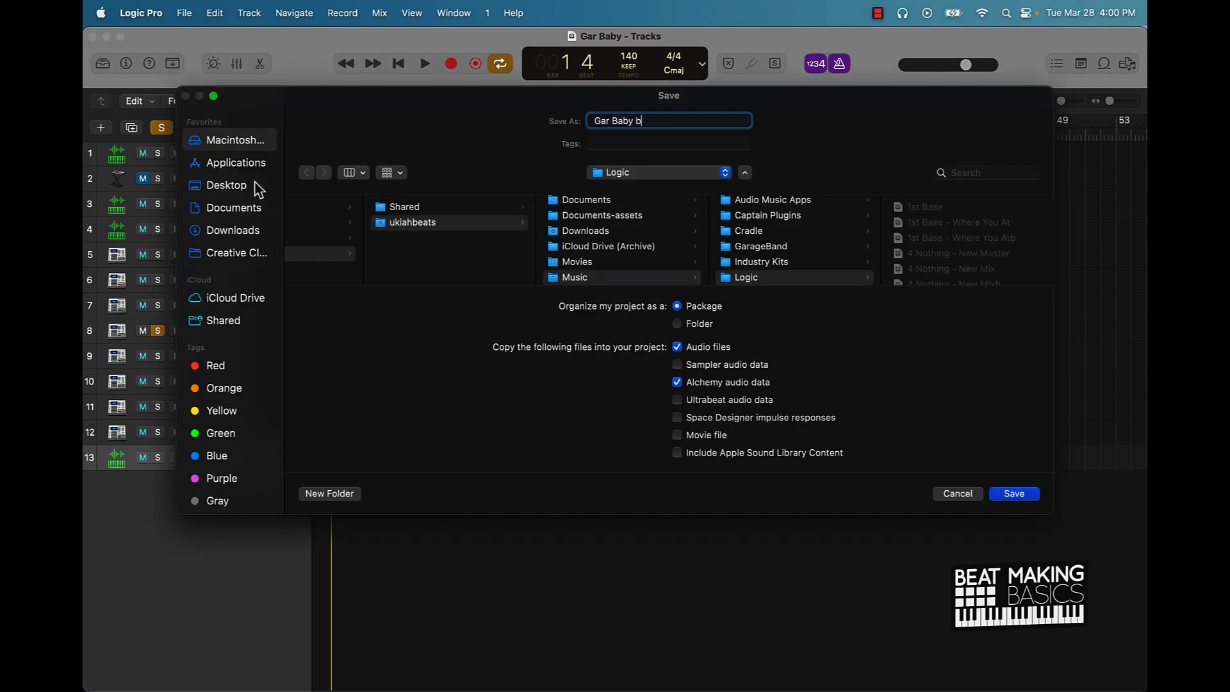
{"action": "key", "text": "Return"}
- Delete the muted Gargle Choir track and the empty Inst 1 track
{"action": "left_click", "coordinate": [198, 179]}
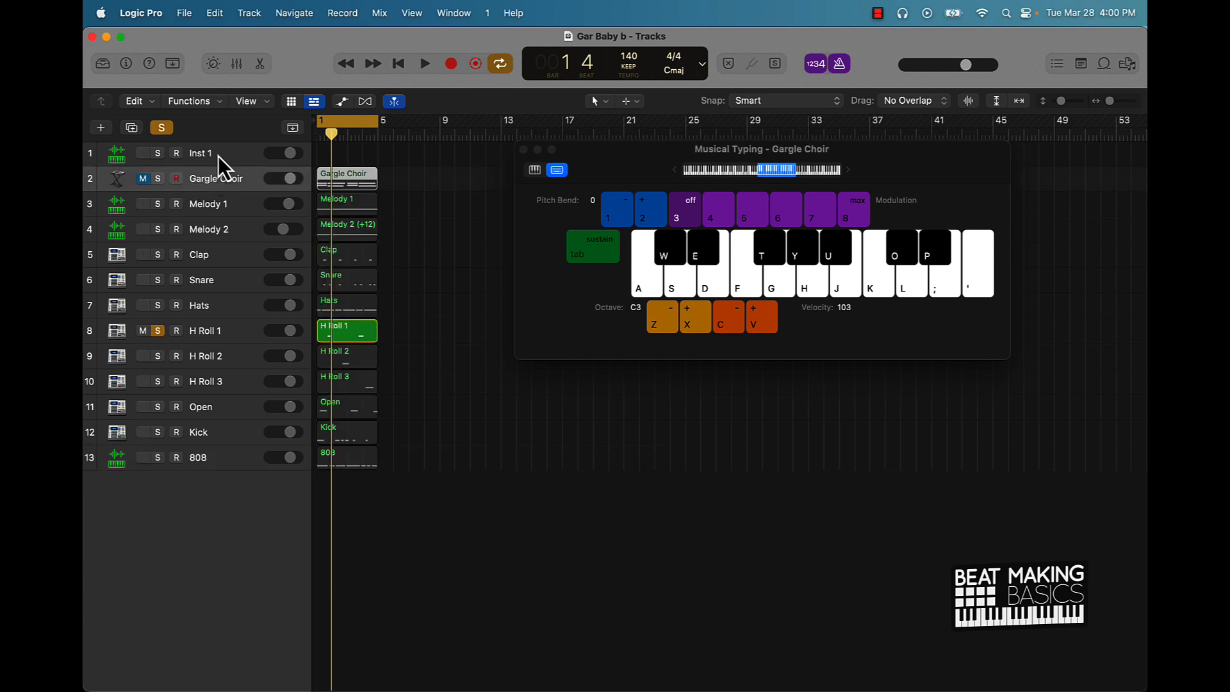
{"action": "key", "text": "super+BackSpace"}
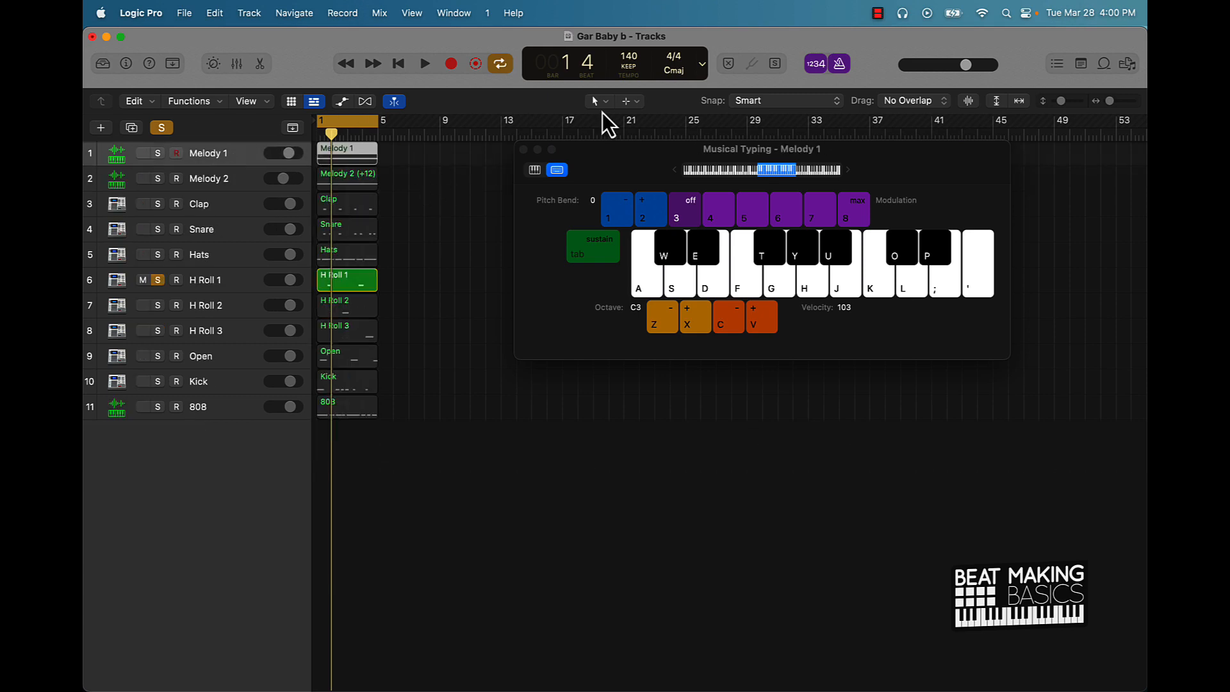
- Unsolo the H Roll 1 track and copy the full four-bar block of regions to bars 9 and 13
{"action": "left_click", "coordinate": [158, 280]}
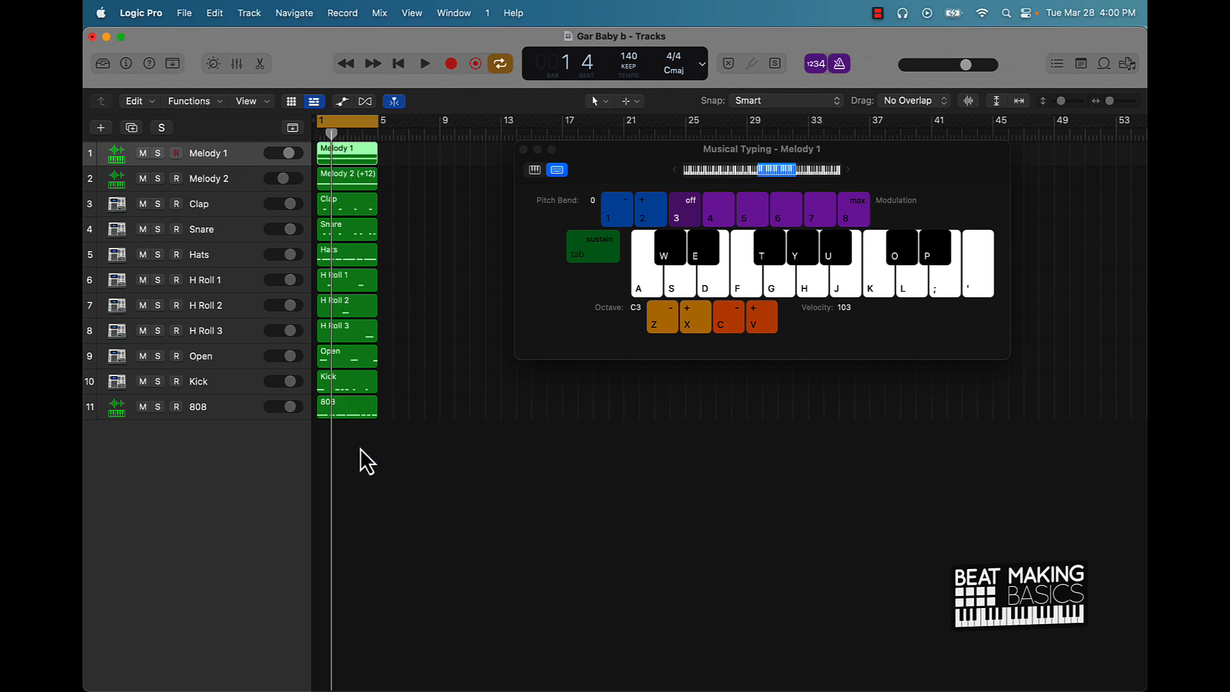
{"action": "left_click_drag", "start_coordinate": [360, 448], "coordinate": [340, 111]}
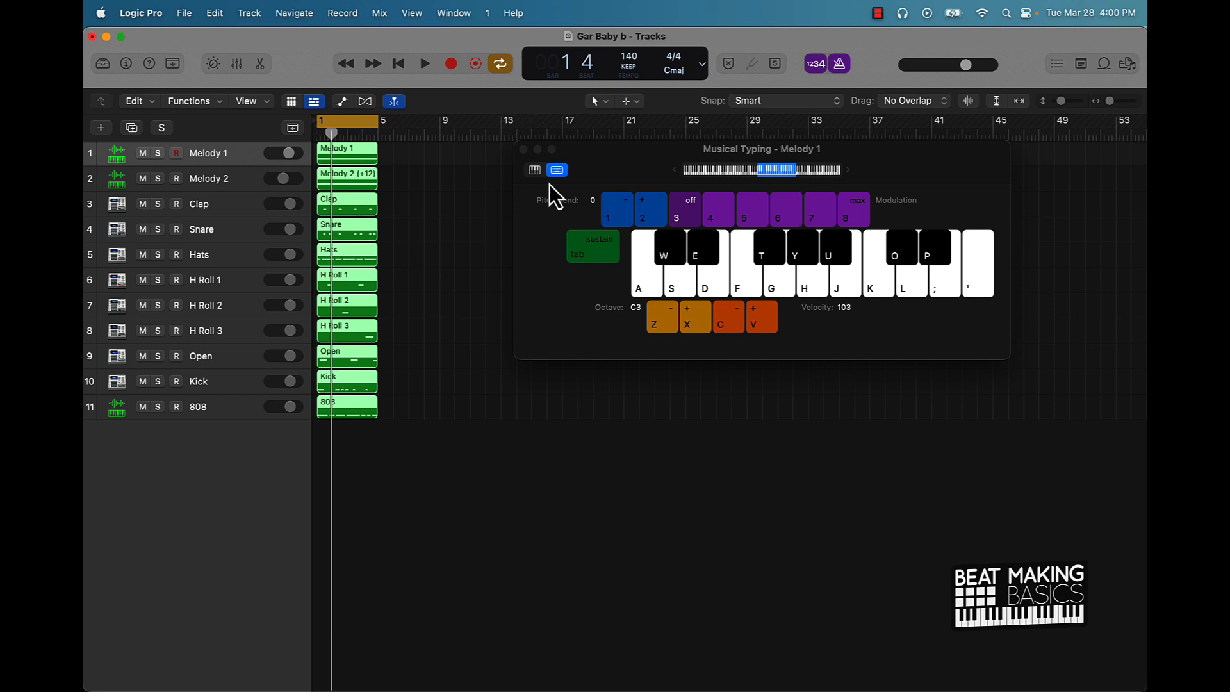
{"action": "left_click_drag", "start_coordinate": [617, 166], "coordinate": [804, 340]}
{"action": "left_click", "coordinate": [711, 323]}
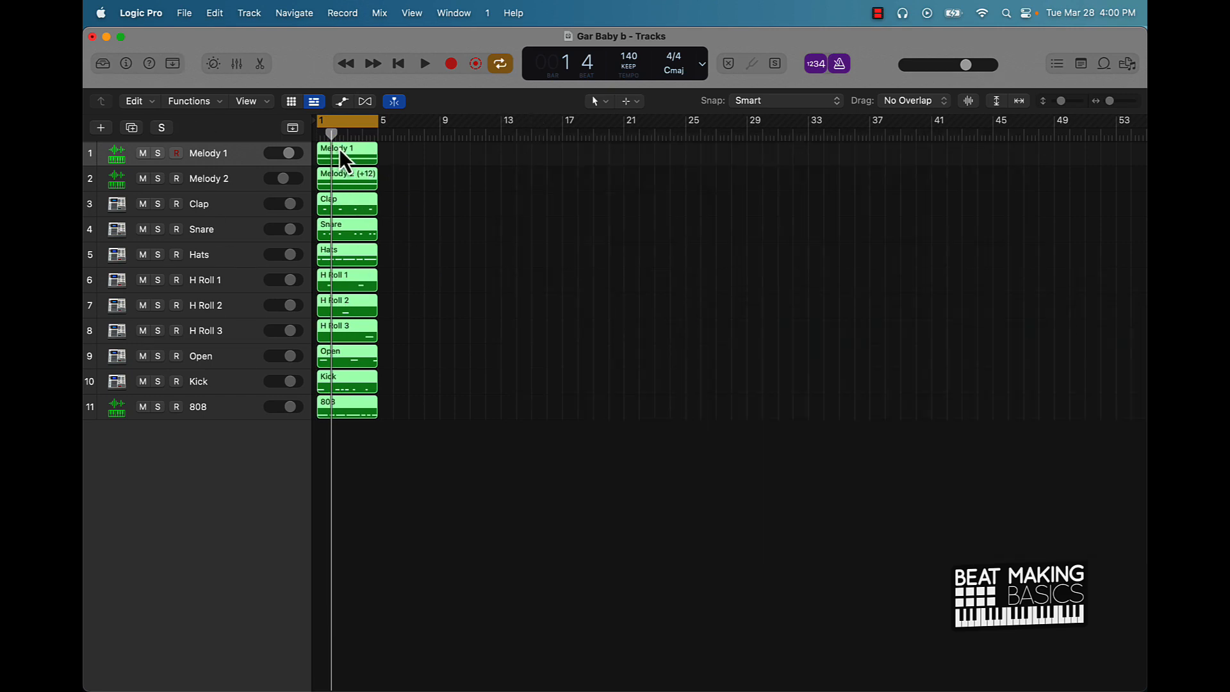
{"action": "left_click_drag", "start_coordinate": [340, 153], "coordinate": [437, 451]}
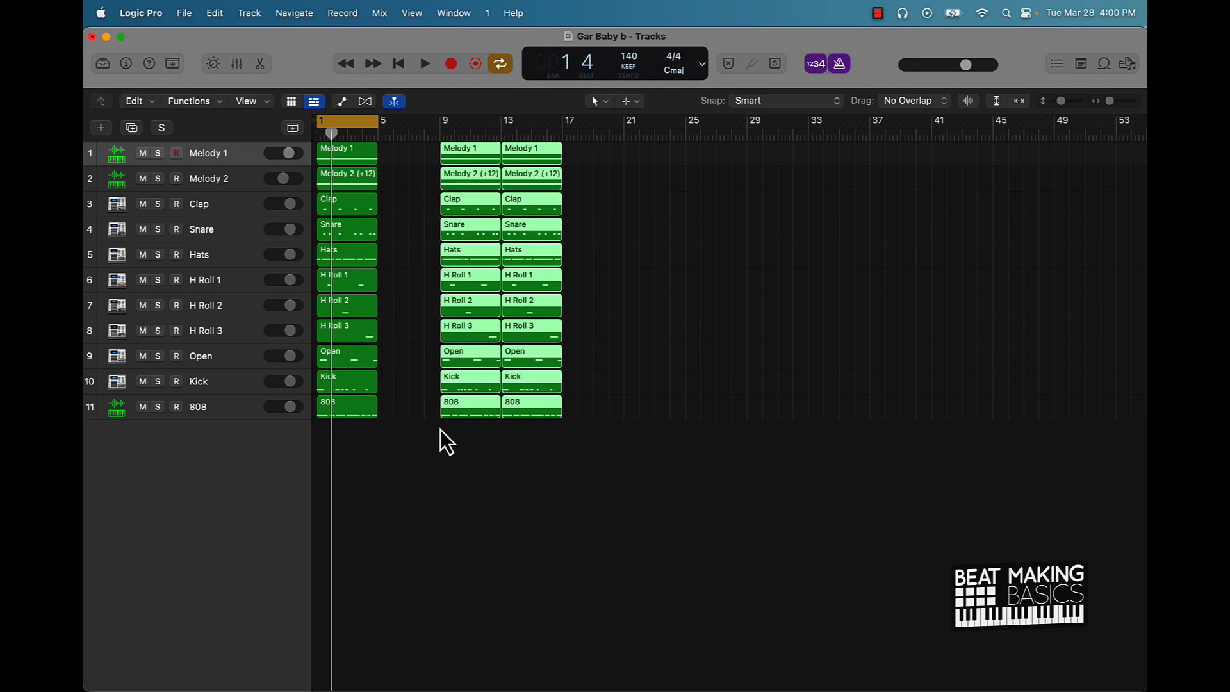
- Color the copied regions in bars 9 to 16 teal
{"action": "left_click", "coordinate": [172, 63]}
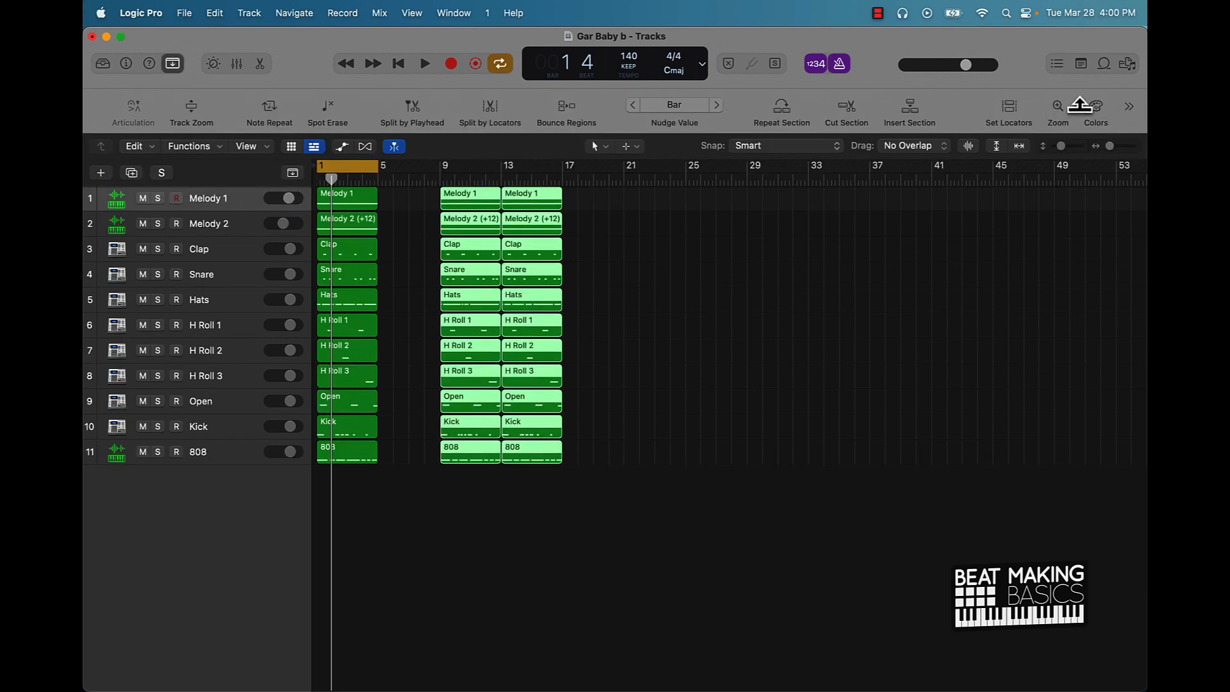
{"action": "left_click", "coordinate": [1096, 107]}
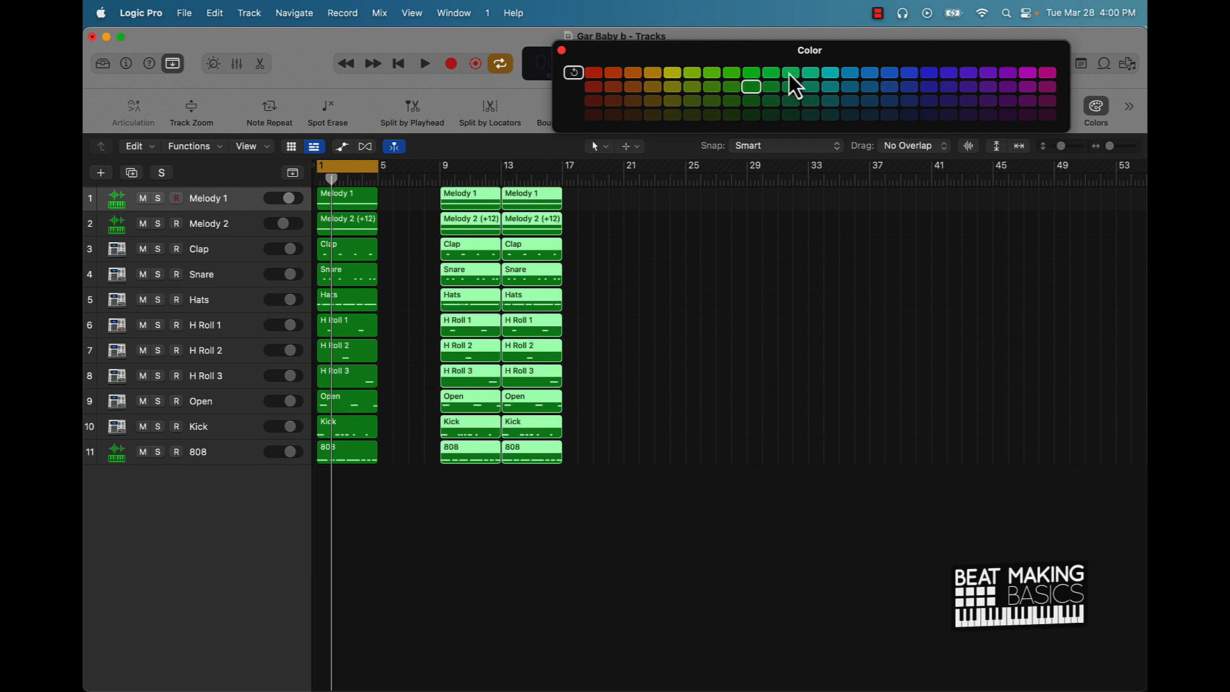
{"action": "left_click", "coordinate": [830, 72]}
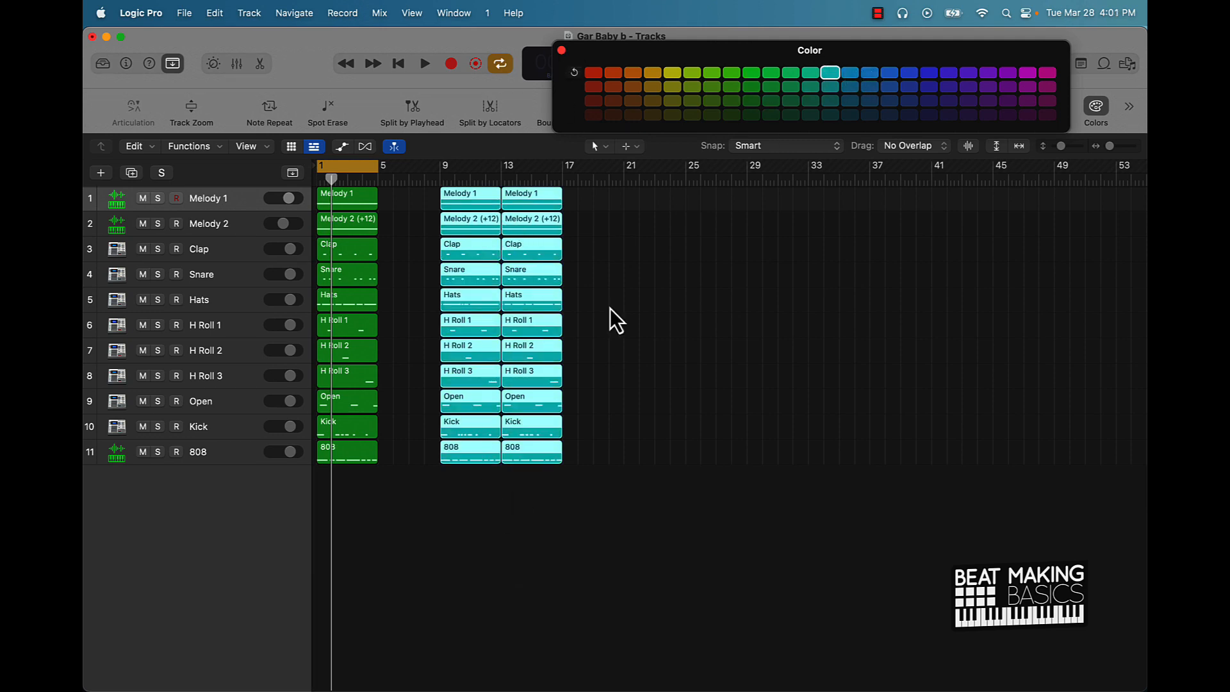
{"action": "left_click", "coordinate": [608, 376]}
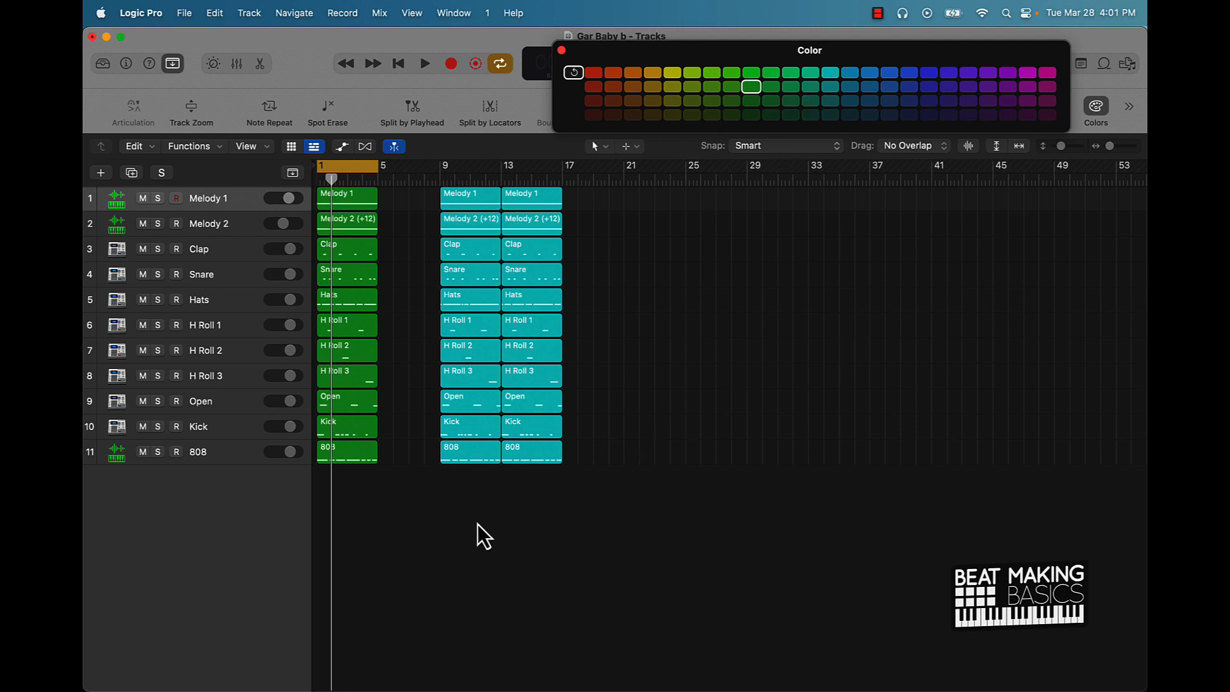
- Copy the original four-bar block of green regions to bars 17, 21, 25 and 29
{"action": "scroll", "coordinate": [483, 520], "scroll_direction": "left", "scroll_amount": 1}
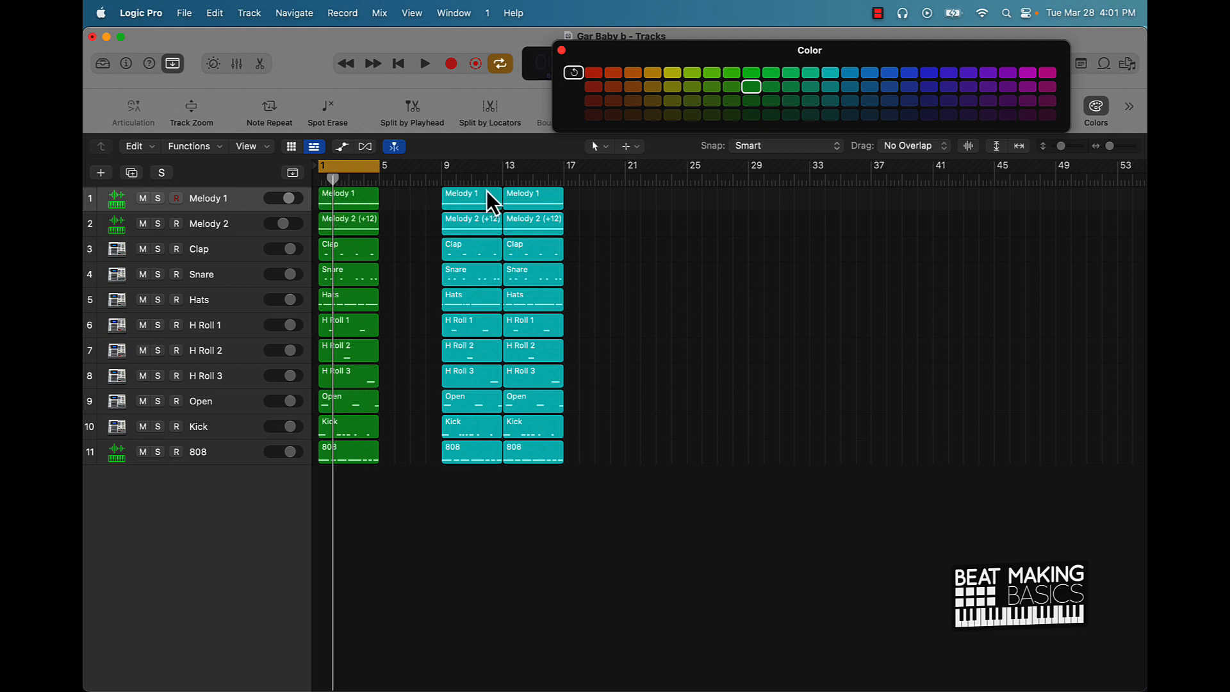
{"action": "left_click_drag", "start_coordinate": [391, 201], "coordinate": [327, 460]}
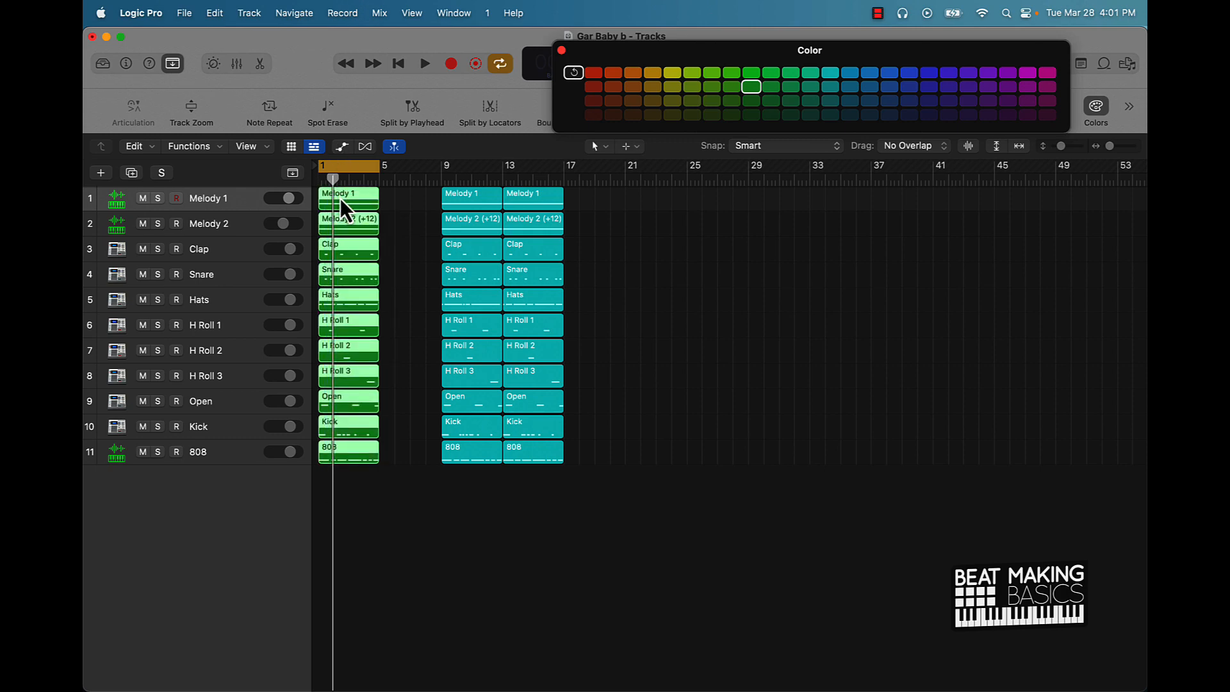
{"action": "left_click_drag", "start_coordinate": [340, 201], "coordinate": [746, 204]}
{"action": "left_click_drag", "start_coordinate": [771, 197], "coordinate": [771, 198]}
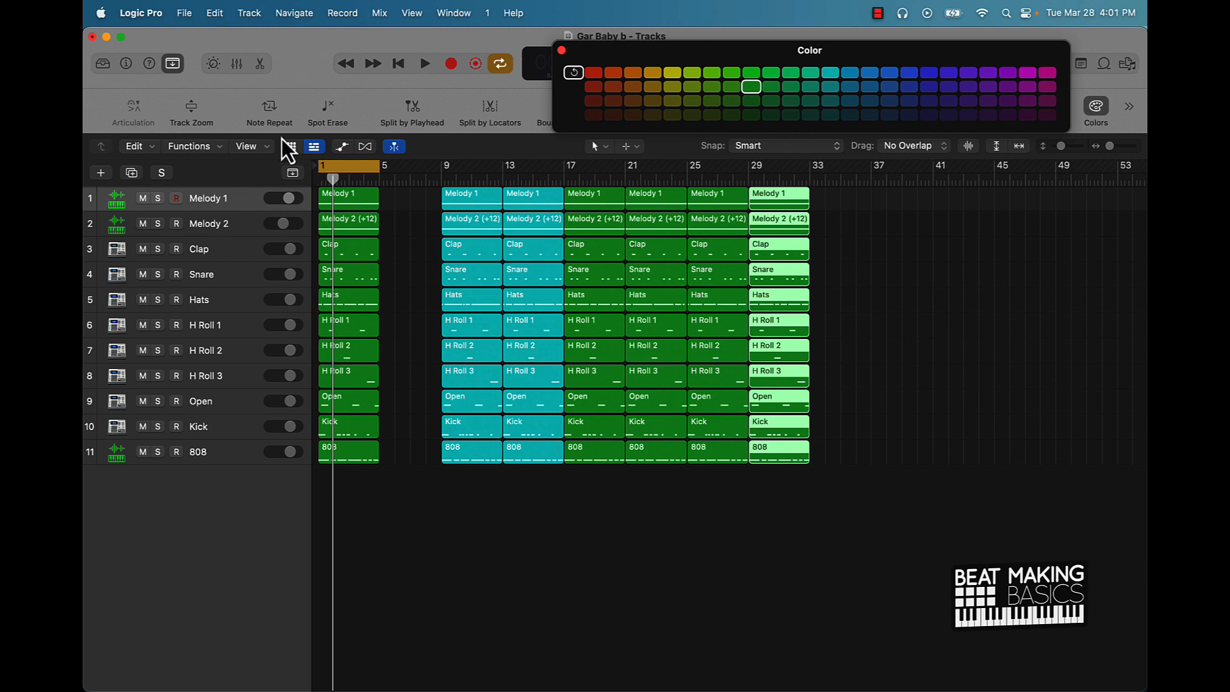
{"action": "left_click", "coordinate": [405, 256]}
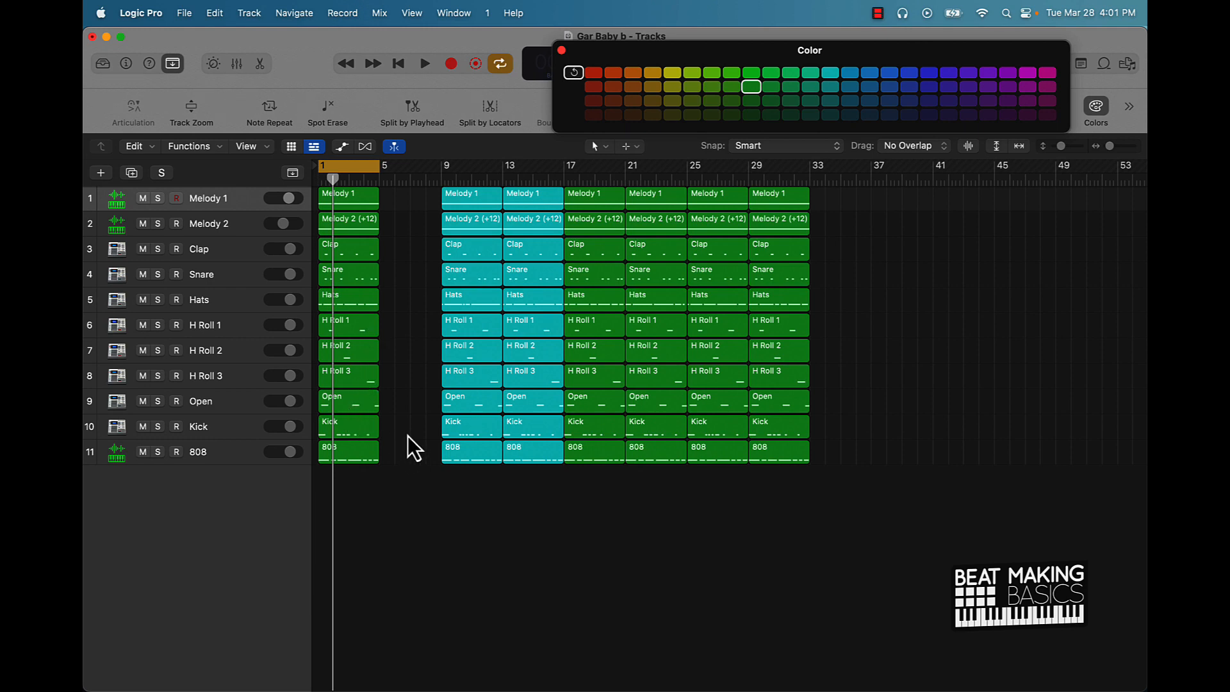
- Mute the Kick, 808 and Melody 2 regions in bars 1 to 4 and play that section back
{"action": "left_click_drag", "start_coordinate": [408, 436], "coordinate": [330, 459]}
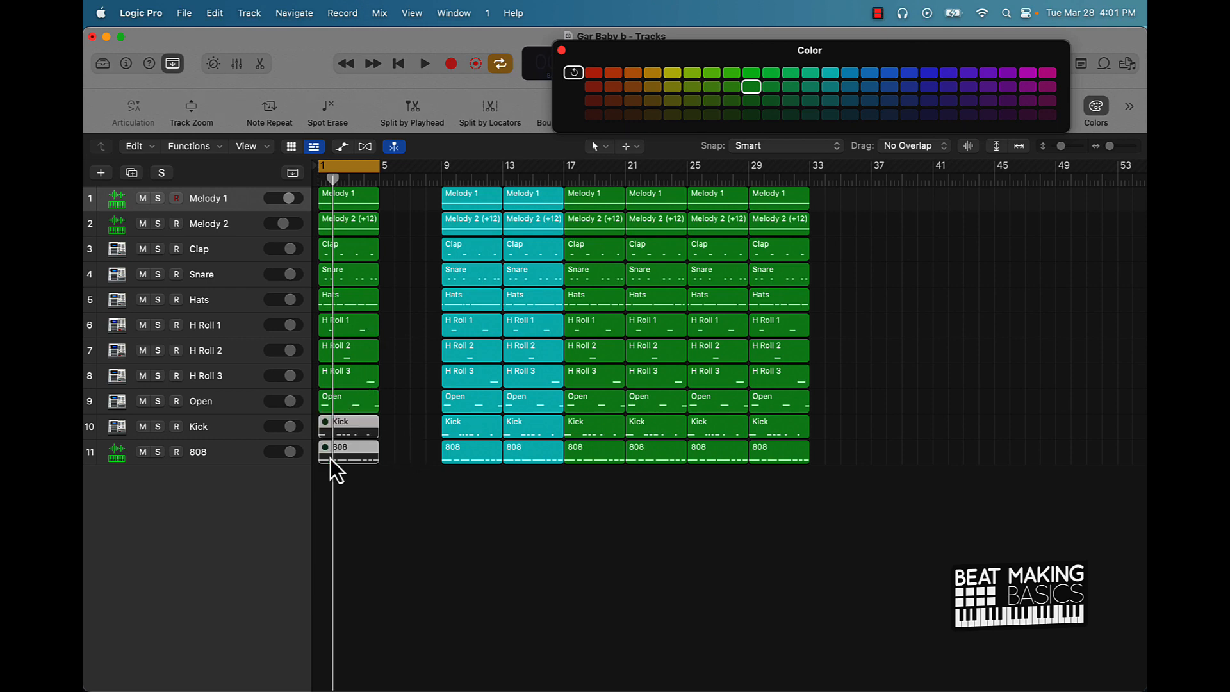
{"action": "scroll", "coordinate": [331, 458], "scroll_direction": "right", "scroll_amount": 1}
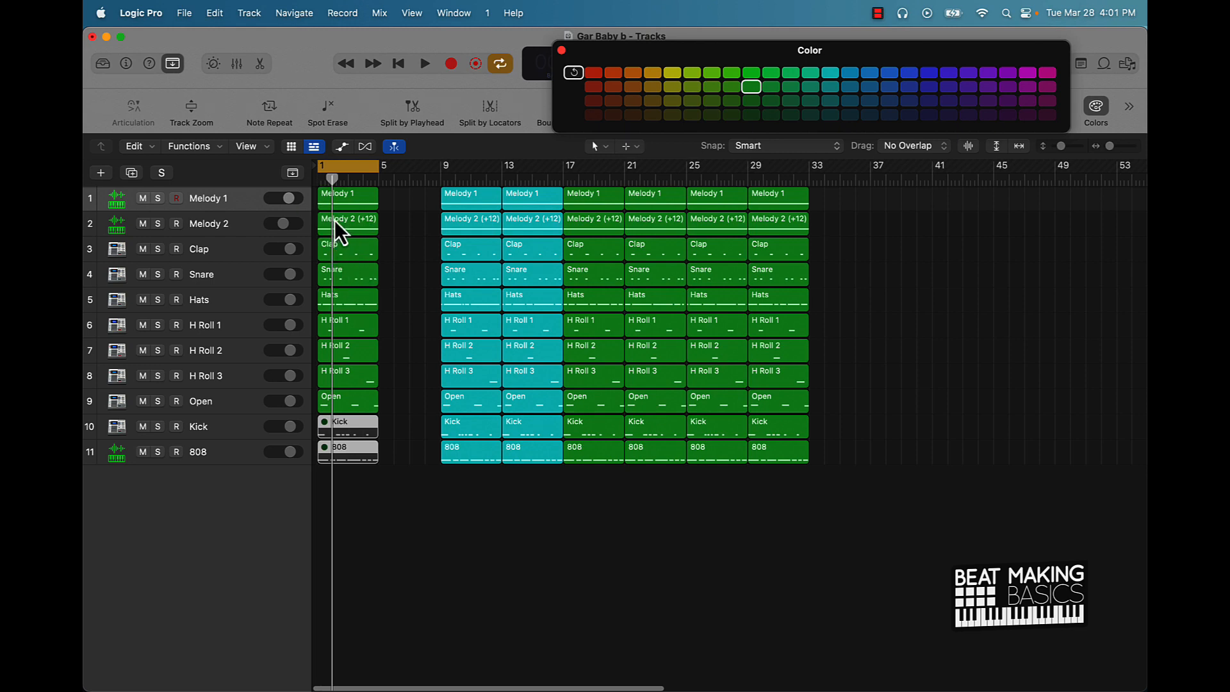
{"action": "left_click", "coordinate": [351, 222]}
{"action": "key", "text": "m"}
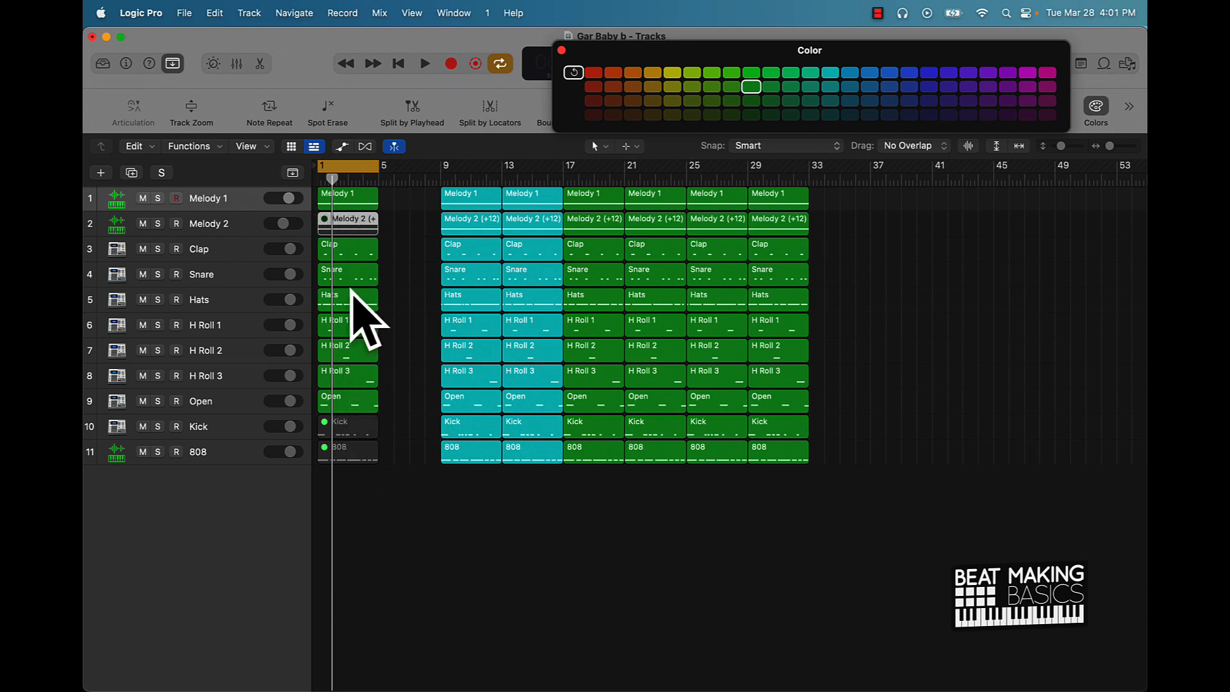
{"action": "key", "text": "space"}
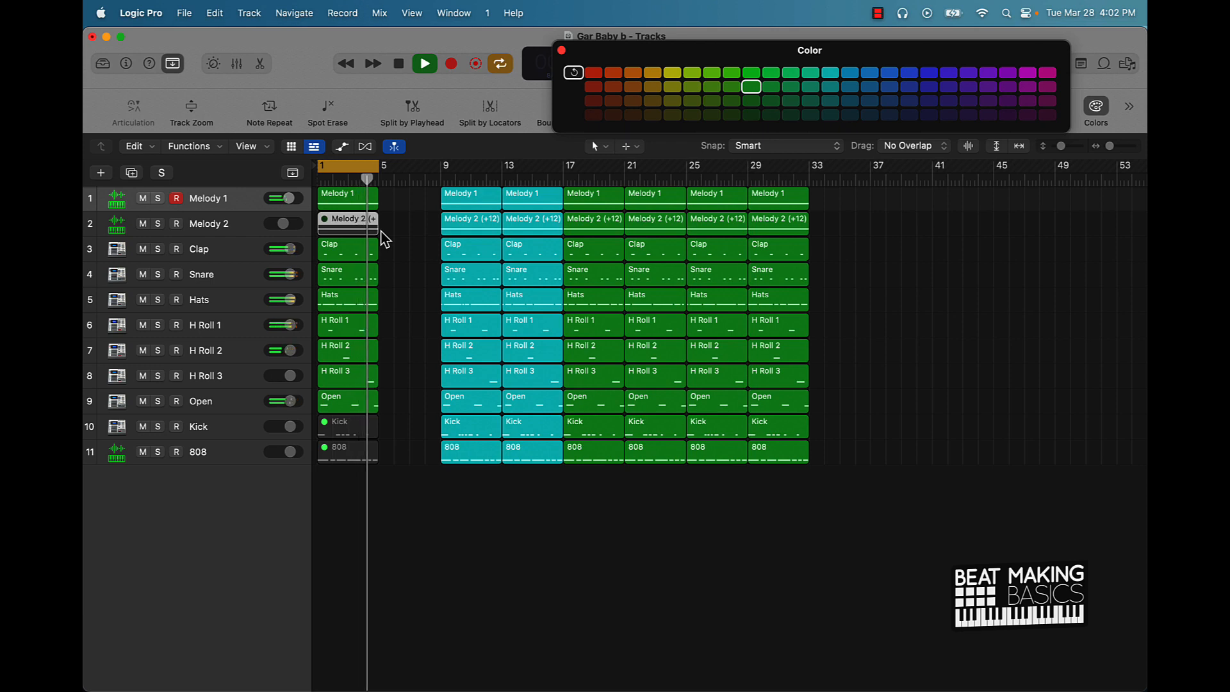
{"action": "key", "text": "space"}
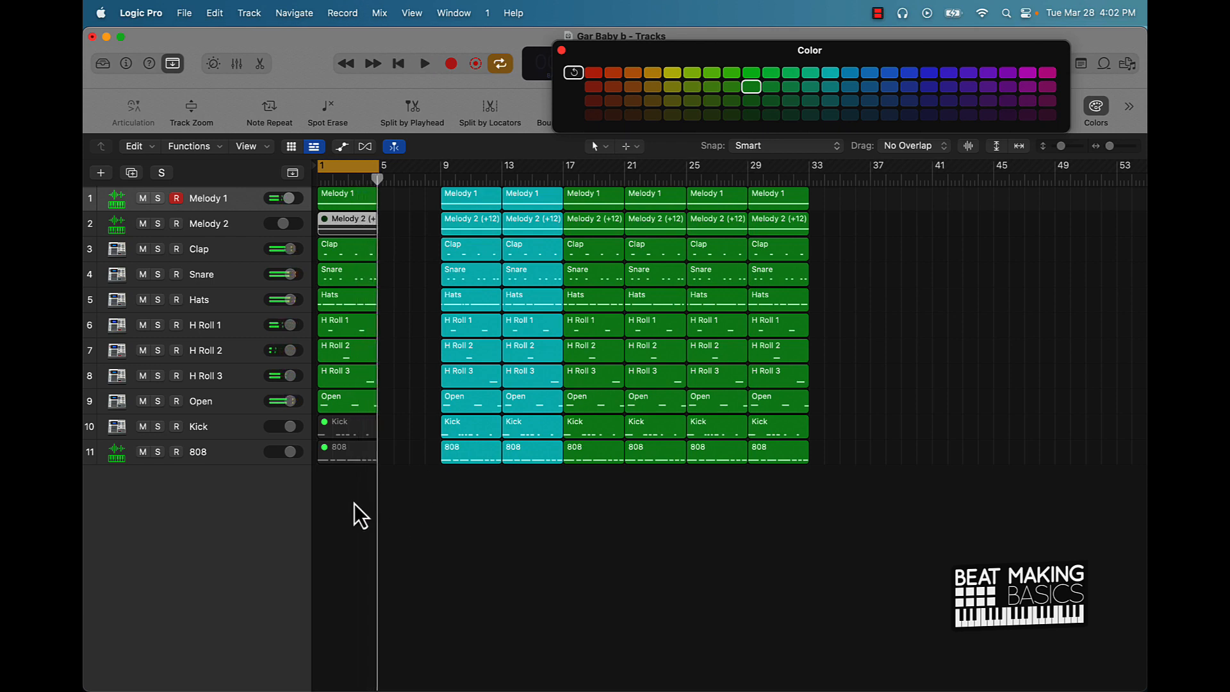
- Copy the first four-bar block to bar 5 and mute every region except Melody 1 in bars 1 to 4
{"action": "left_click_drag", "start_coordinate": [355, 504], "coordinate": [406, 198]}
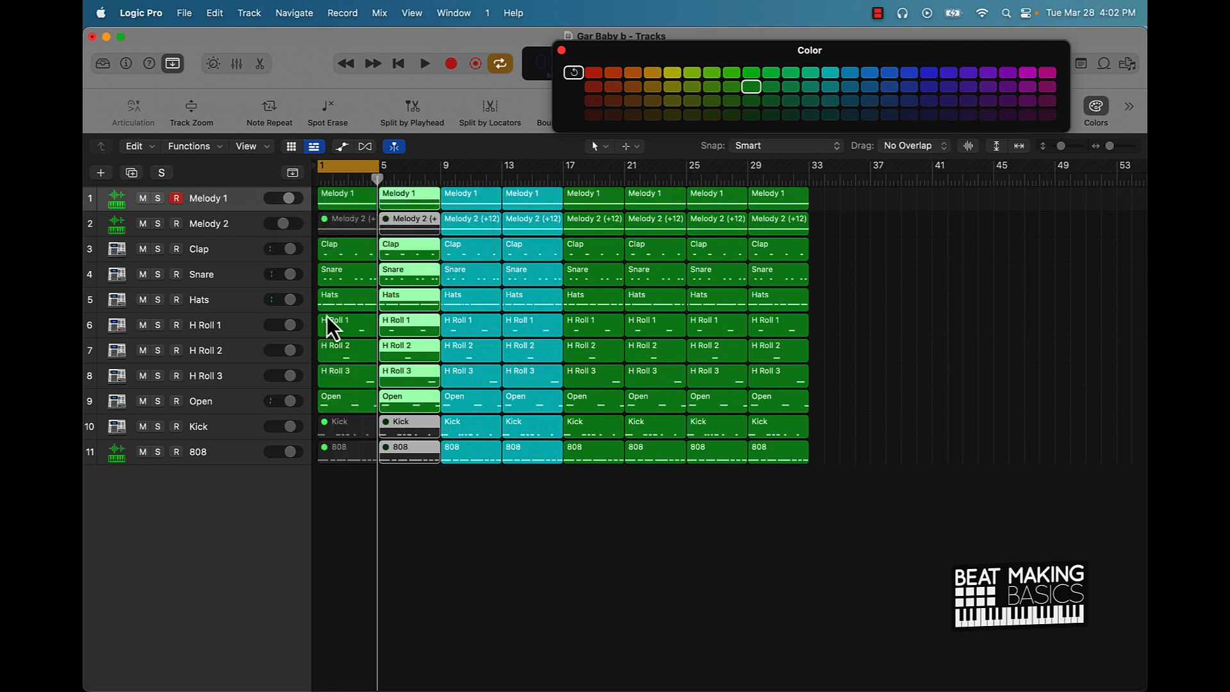
{"action": "left_click_drag", "start_coordinate": [329, 486], "coordinate": [339, 225]}
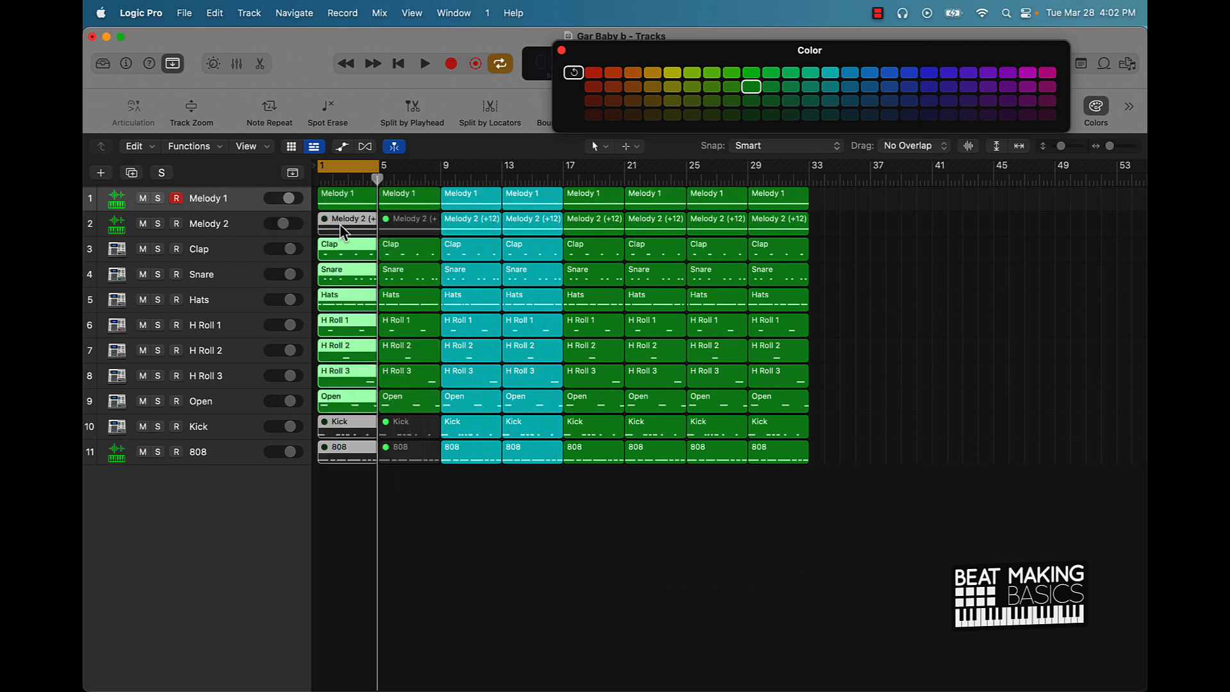
{"action": "key", "text": "ctrl+m"}
{"action": "key", "text": "ctrl+m"}
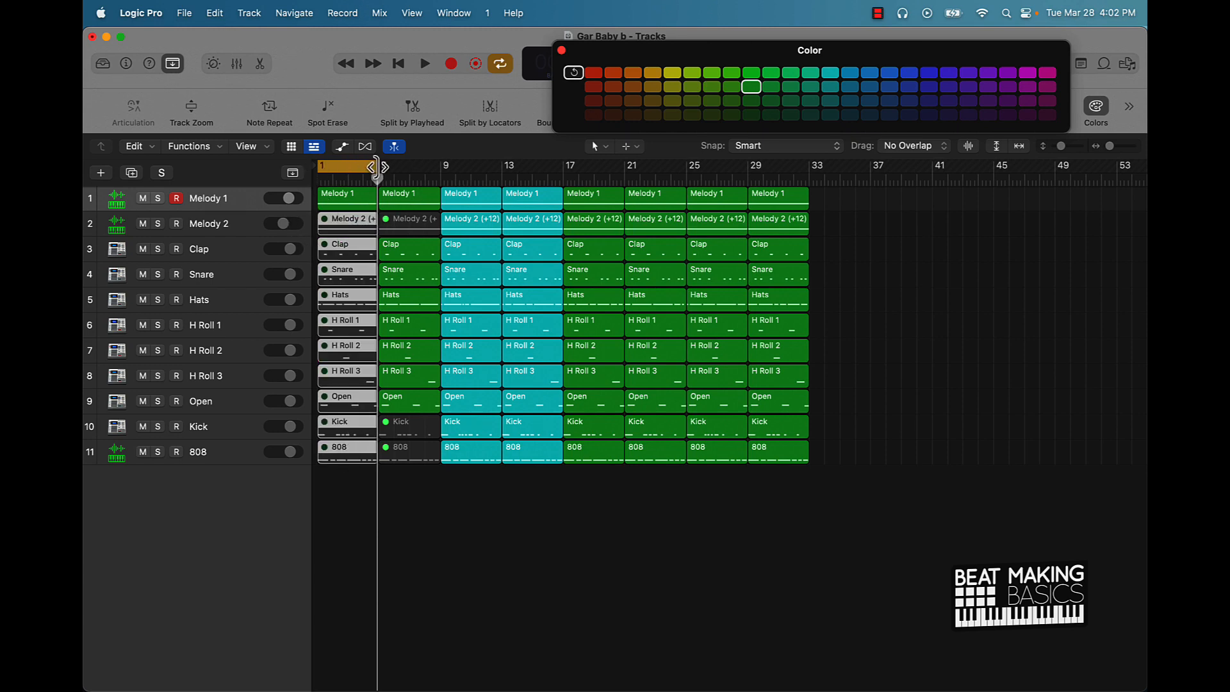
- Extend the cycle range from bar 1 to bar 17, start playback and close the color palette
{"action": "left_click_drag", "start_coordinate": [377, 167], "coordinate": [563, 168]}
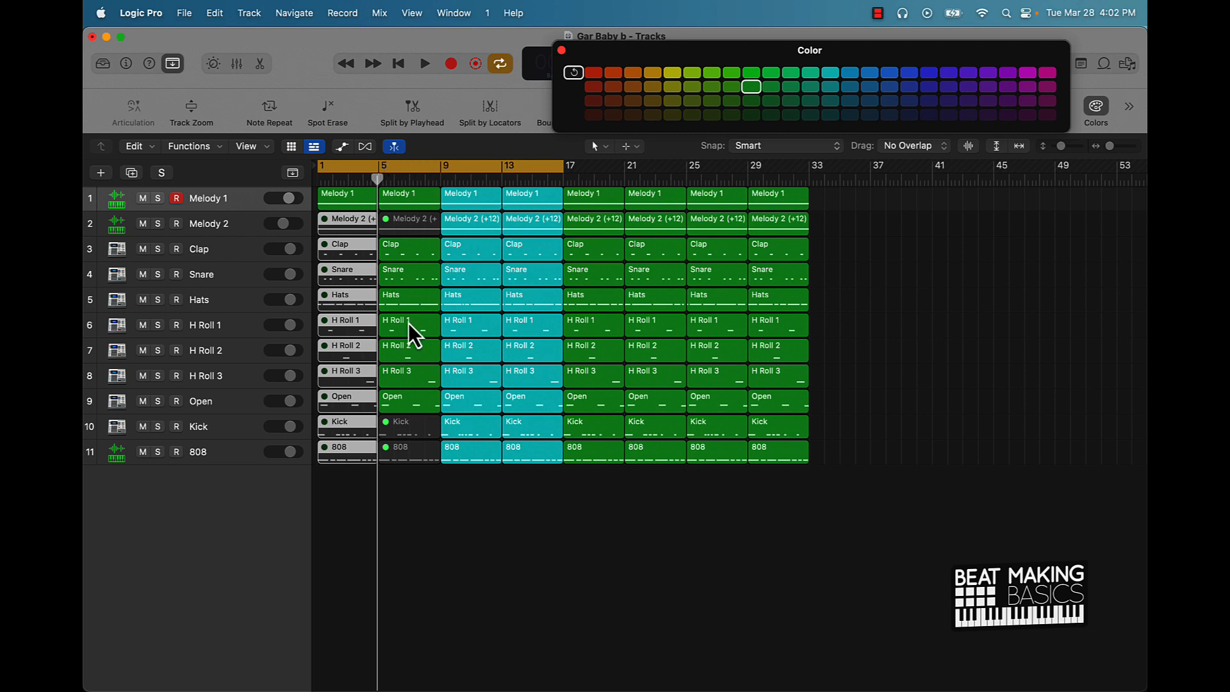
{"action": "key", "text": "space"}
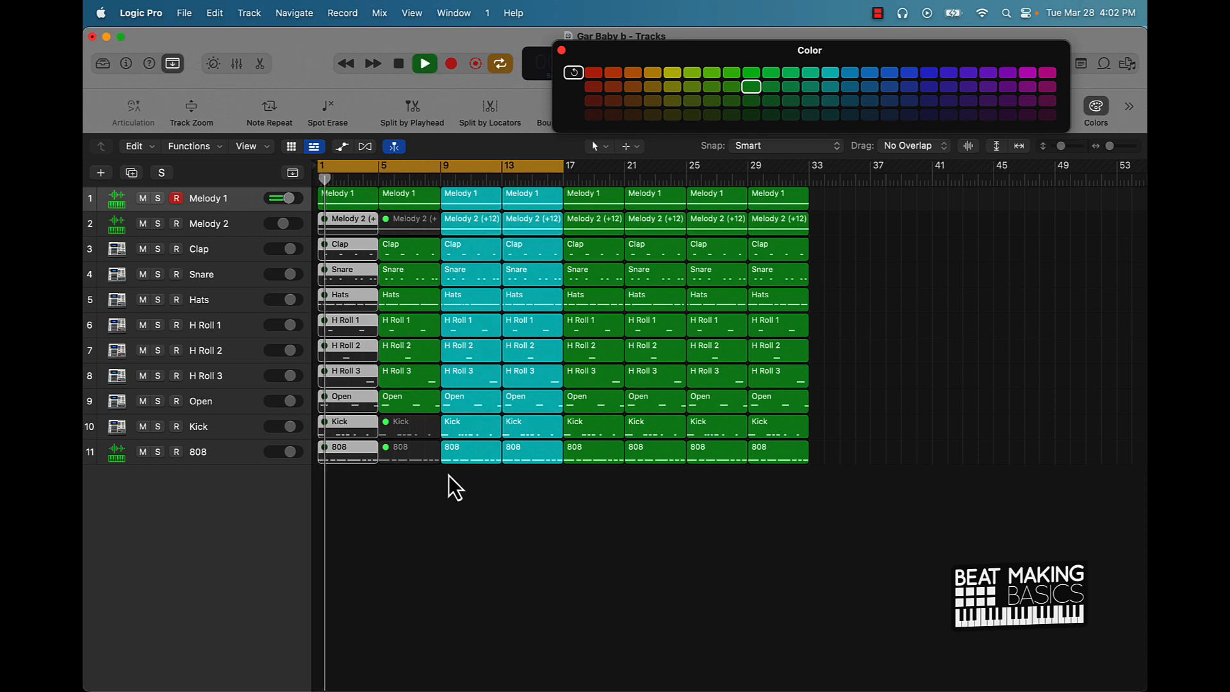
{"action": "left_click", "coordinate": [561, 50]}
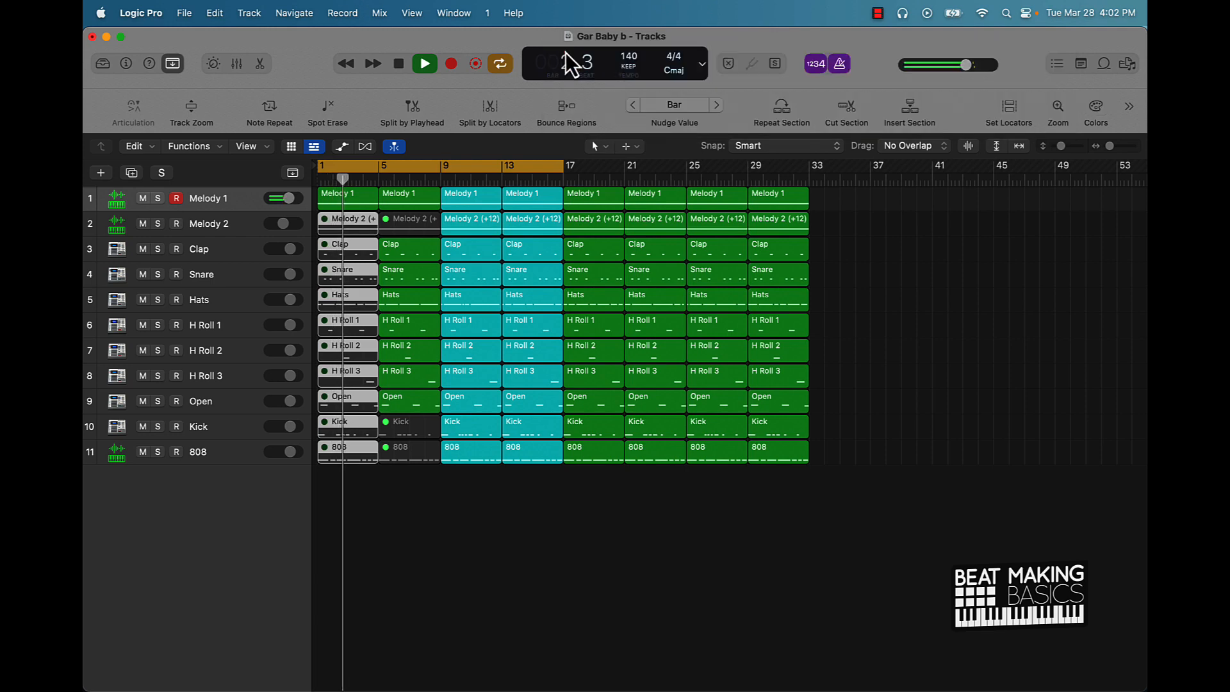
- Turn off the metronome and adjust the Melody 2 track volume slightly during playback, ending with playback stopped
{"action": "left_click", "coordinate": [832, 67]}
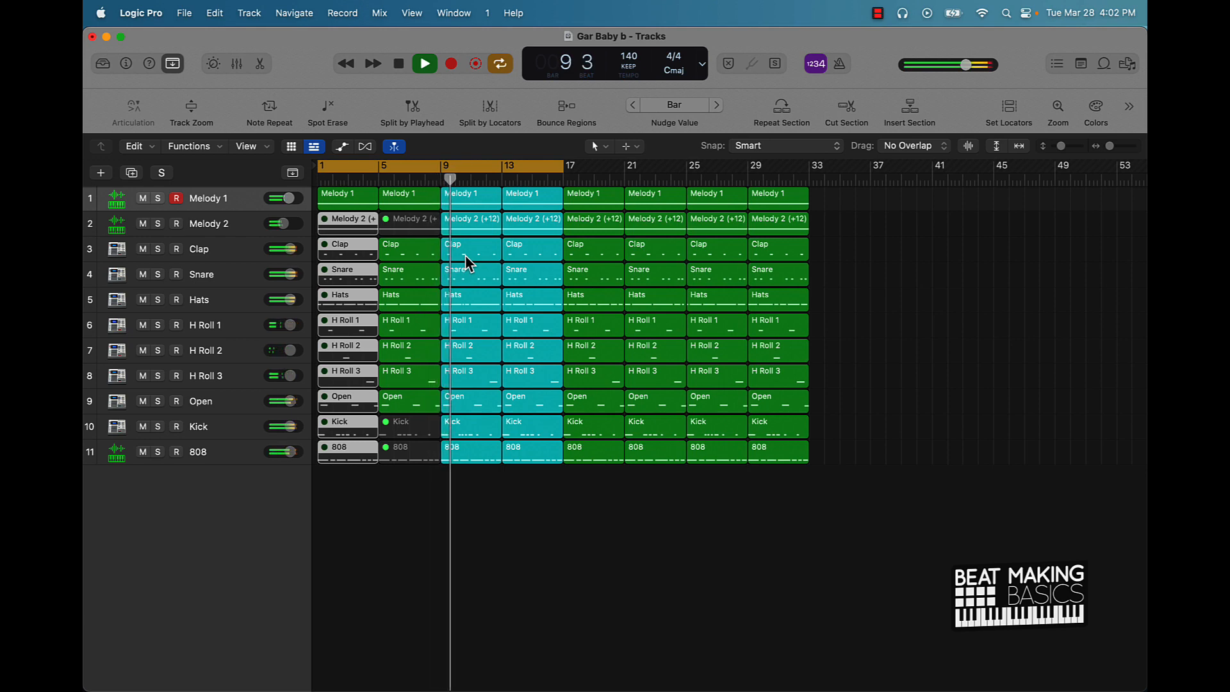
{"action": "left_click_drag", "start_coordinate": [285, 224], "coordinate": [283, 224]}
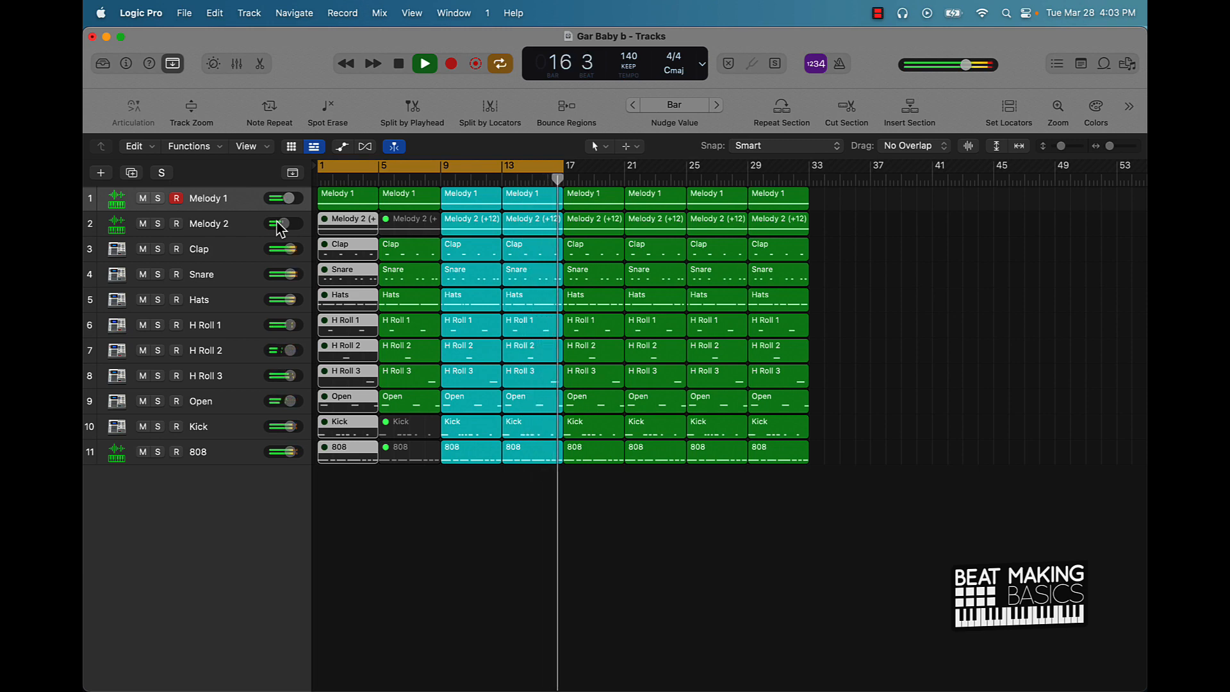
{"action": "key", "text": "space"}
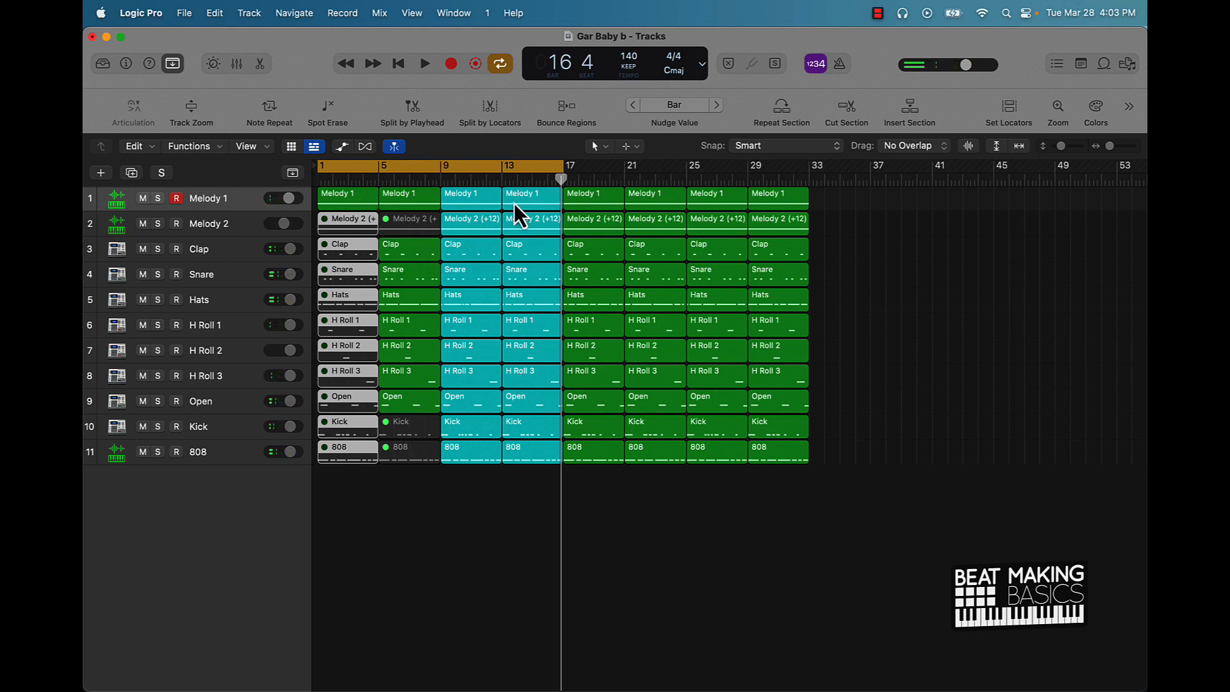
- Color all regions in bars 1 to 8 amber after trying blue and green
{"action": "left_click_drag", "start_coordinate": [415, 504], "coordinate": [311, 191]}
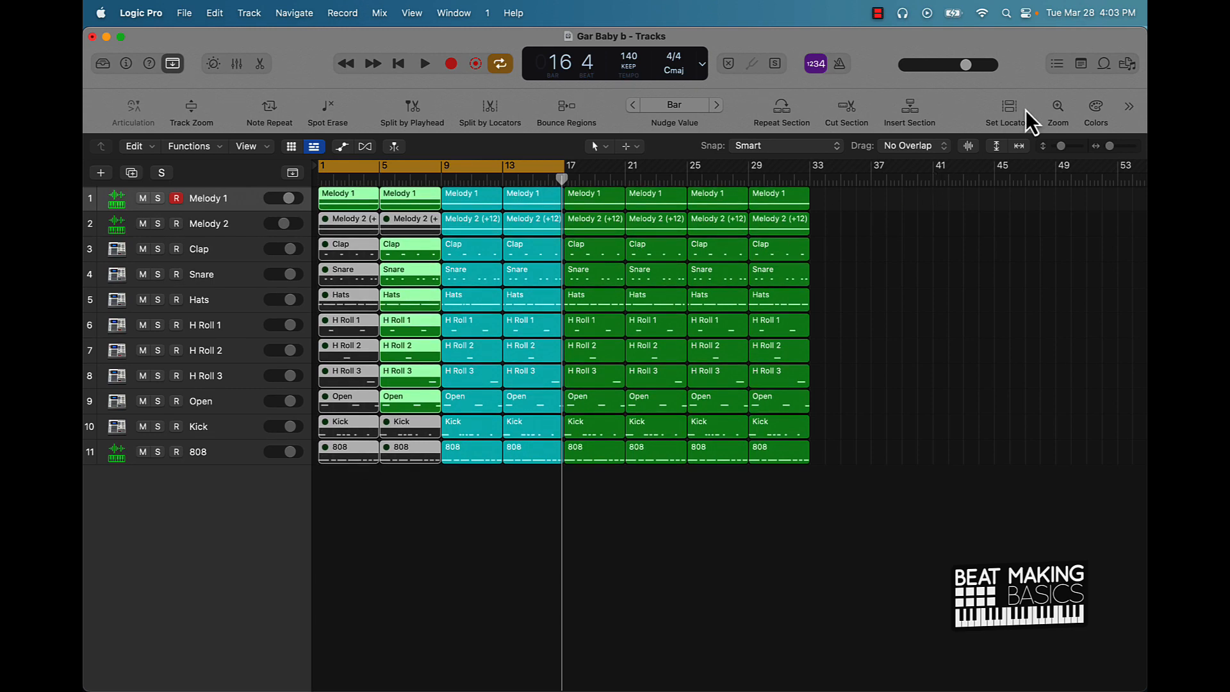
{"action": "left_click", "coordinate": [1098, 106]}
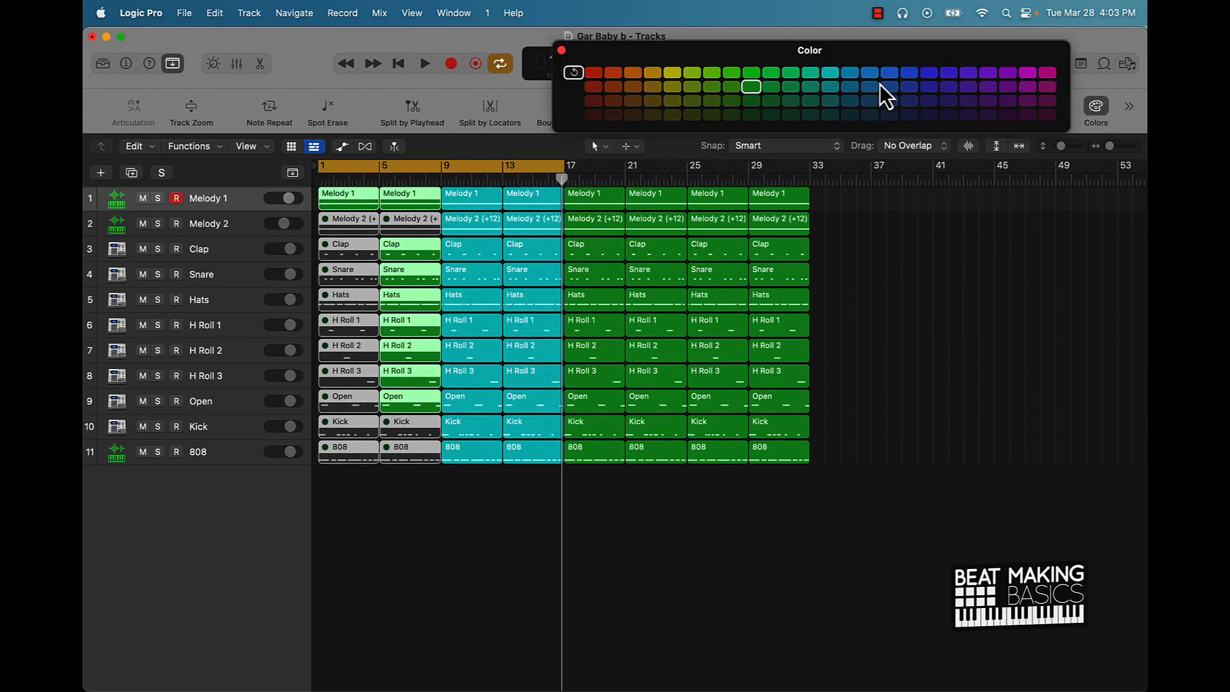
{"action": "left_click", "coordinate": [931, 72]}
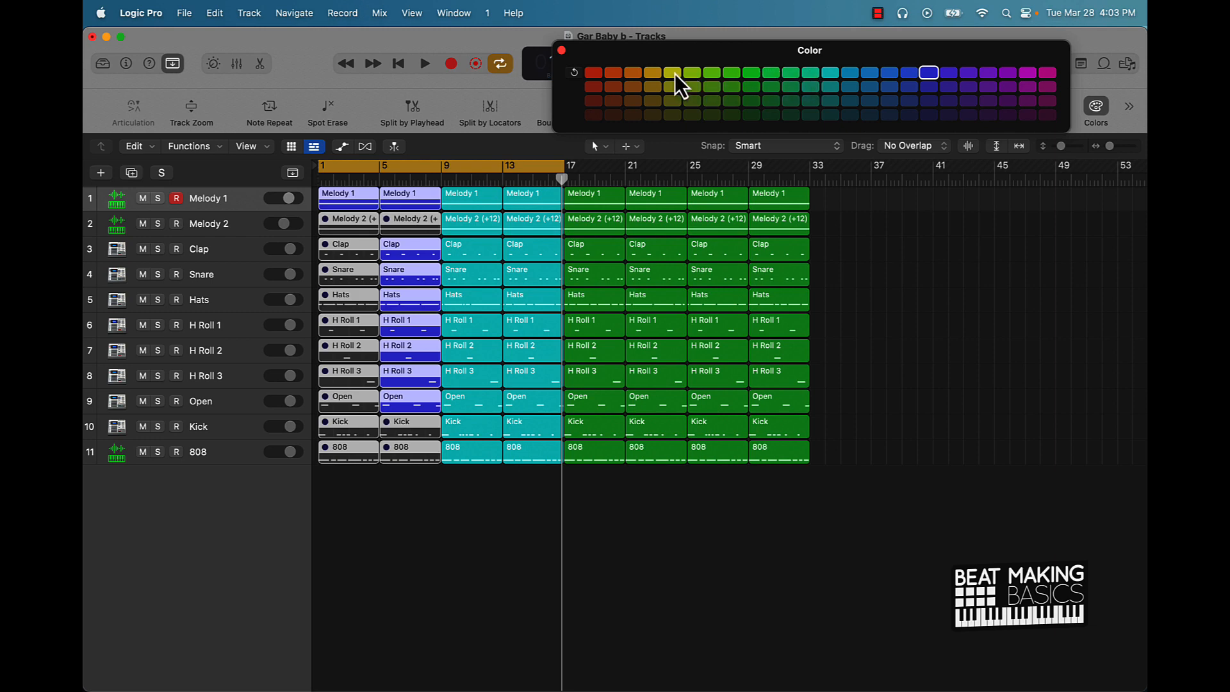
{"action": "left_click", "coordinate": [752, 72]}
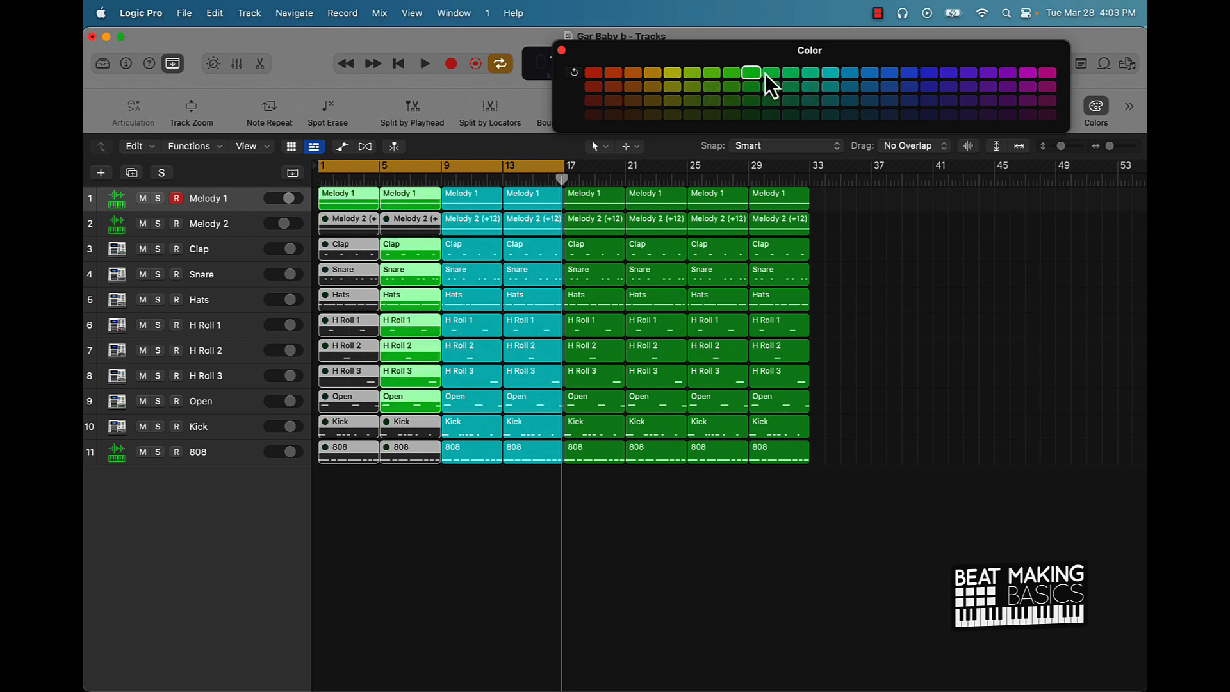
{"action": "left_click", "coordinate": [923, 72]}
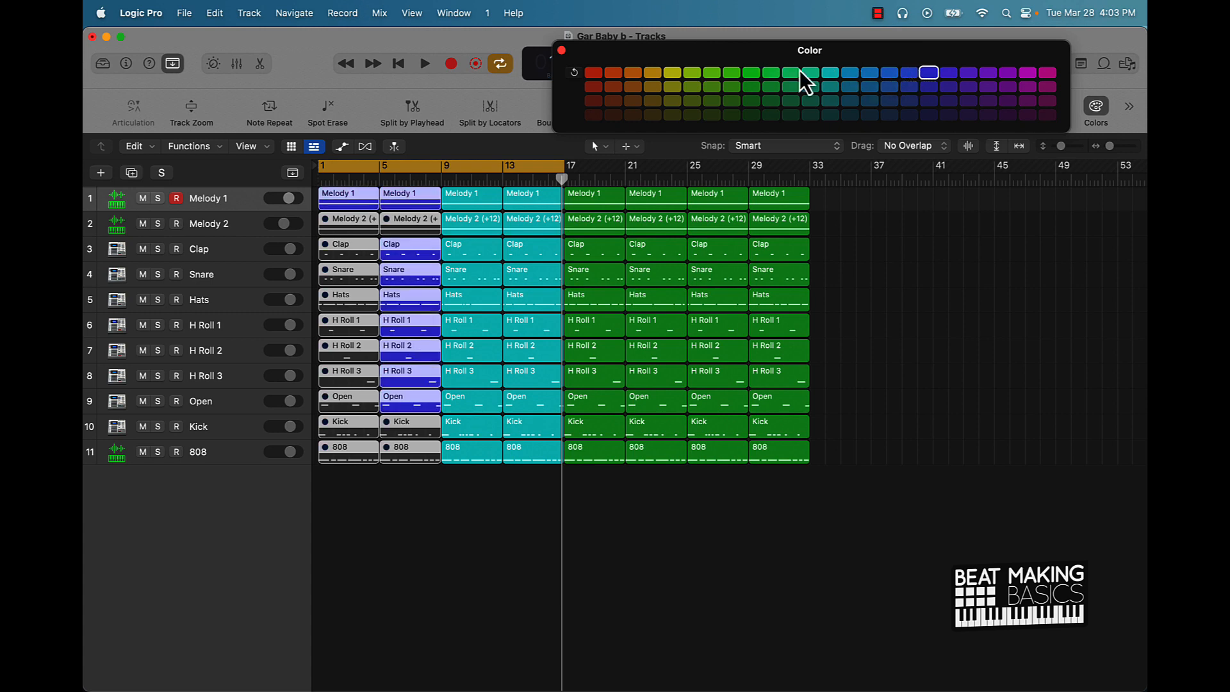
{"action": "left_click", "coordinate": [651, 73]}
{"action": "left_click", "coordinate": [463, 471]}
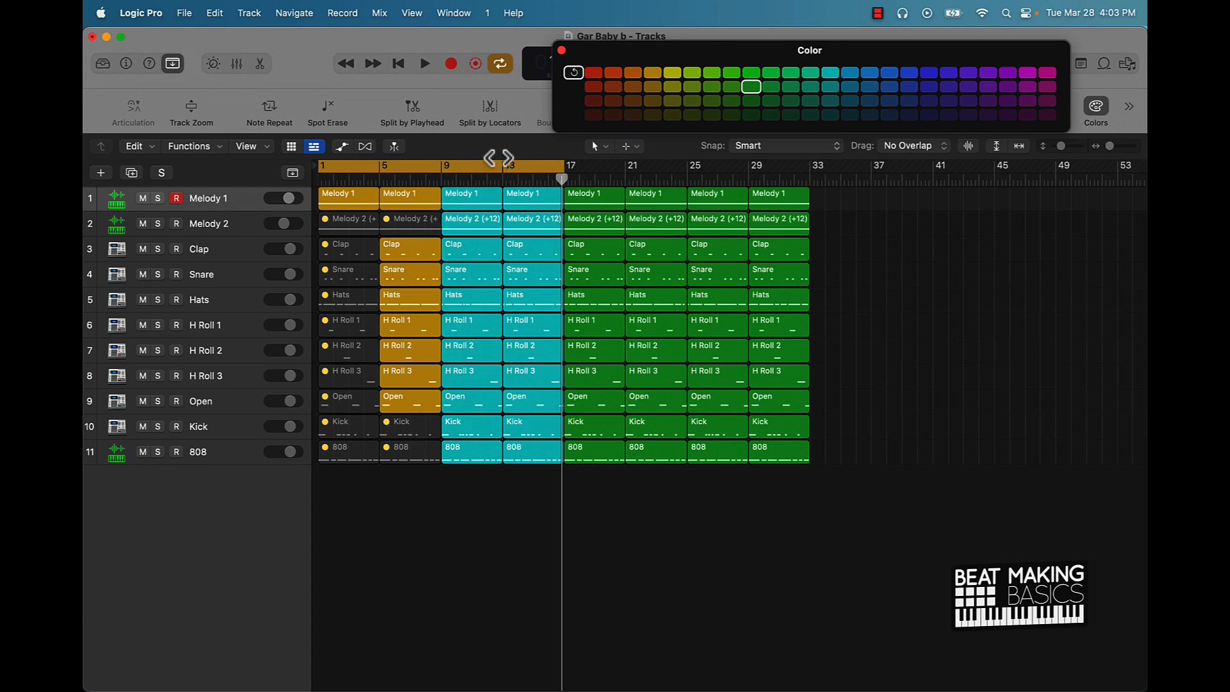
- Set the cycle range to bars 17–33 and mute the Melody 2 regions at bars 17 and 21 and the Melody 1 regions at 25 and 29
{"action": "left_click_drag", "start_coordinate": [379, 168], "coordinate": [614, 214]}
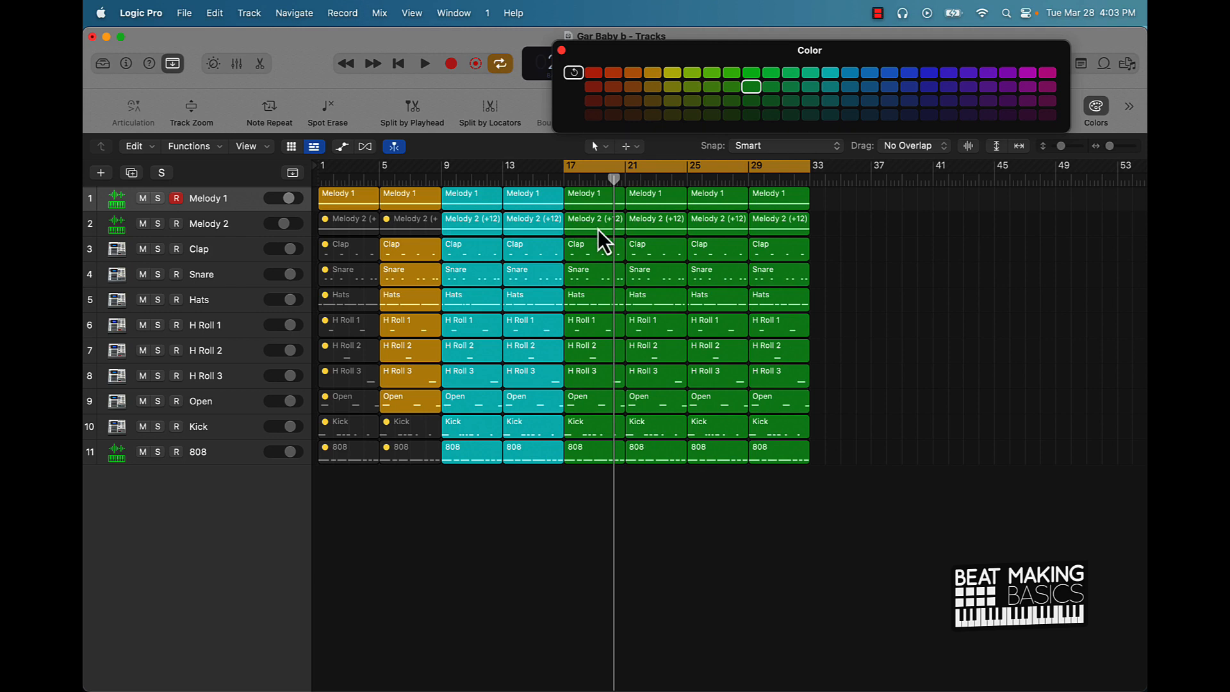
{"action": "left_click", "coordinate": [597, 229]}
{"action": "left_click", "coordinate": [708, 202], "text": "shift"}
{"action": "left_click", "coordinate": [771, 201], "text": "shift"}
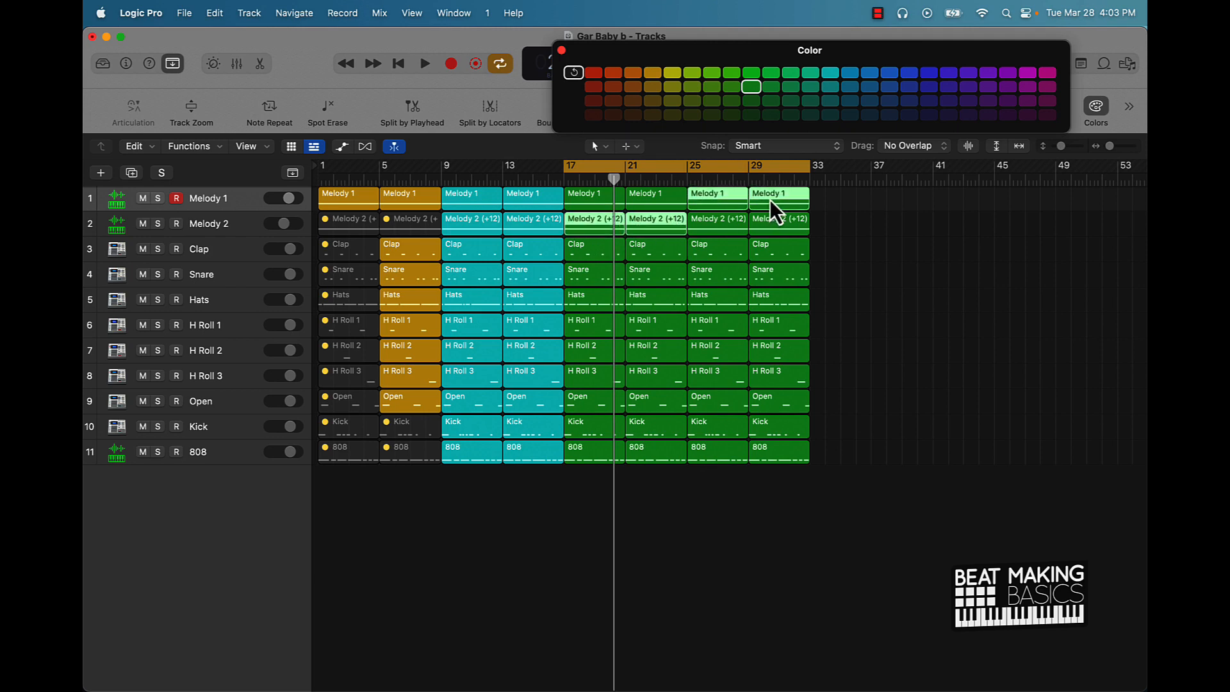
{"action": "key", "text": "ctrl+m"}
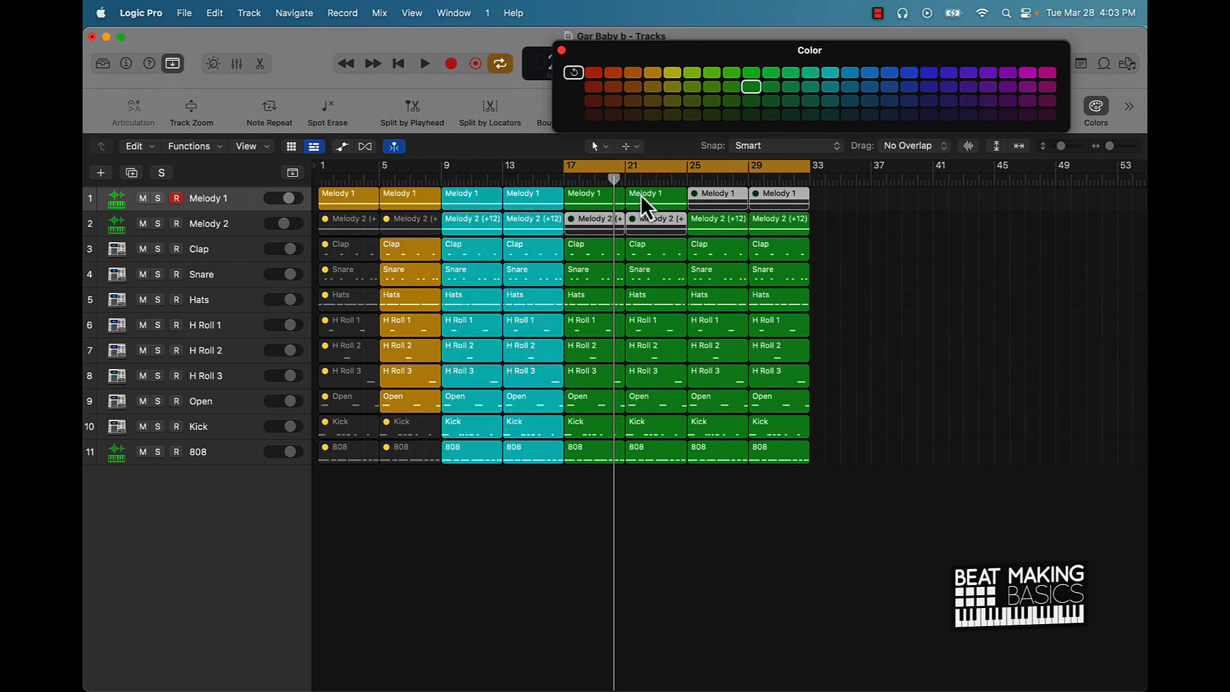
- Mute the Kick regions at bars 17 and 21
{"action": "left_click", "coordinate": [594, 429]}
{"action": "left_click", "coordinate": [633, 425], "text": "shift"}
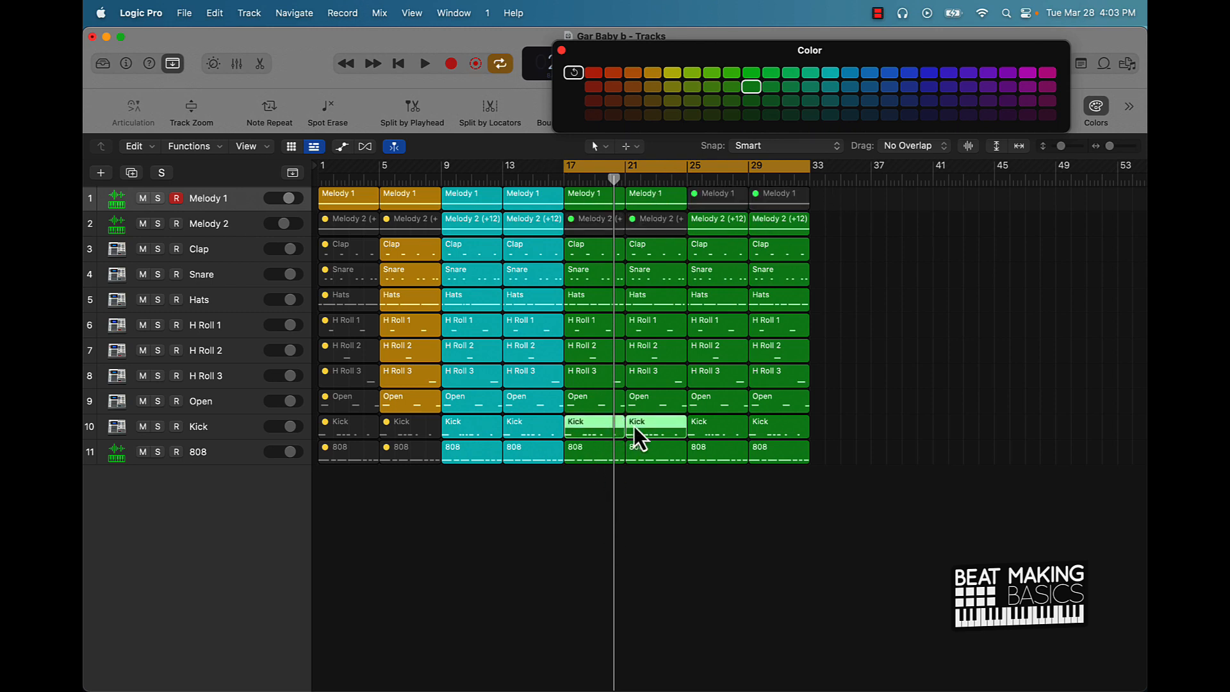
{"action": "key", "text": "ctrl+m"}
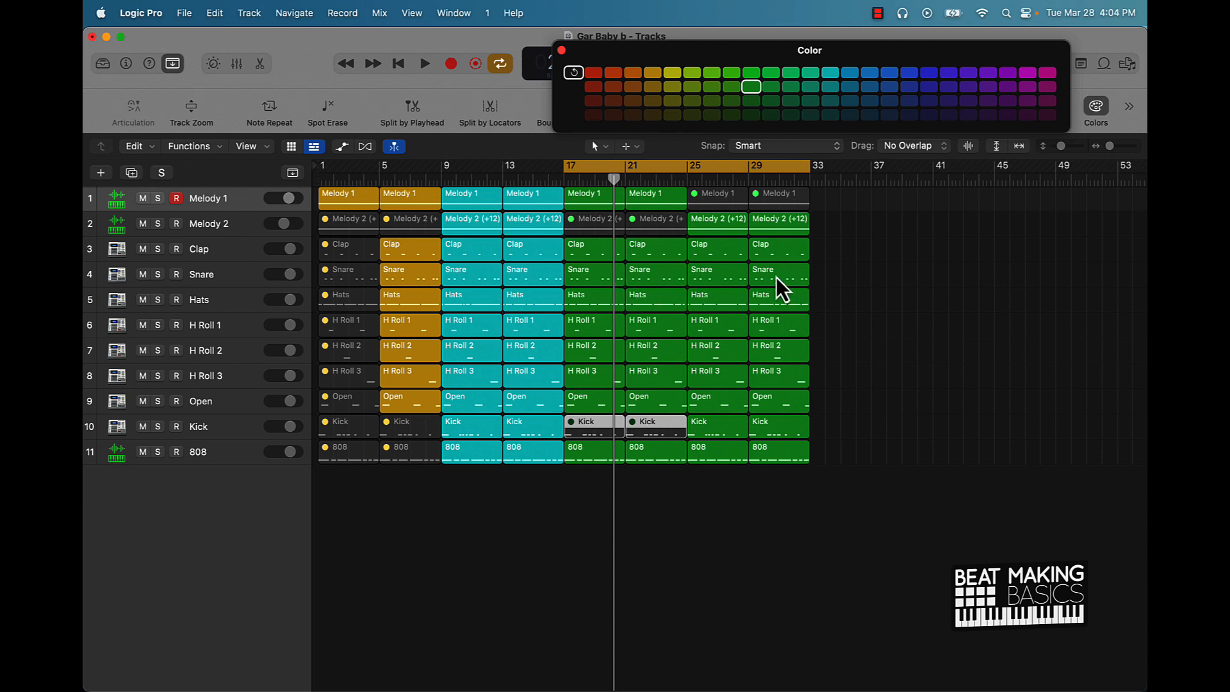
- Mute the Snare region at bar 17, keeping the one at bar 21 active, and mute the Hats region at bar 29
{"action": "left_click", "coordinate": [639, 272]}
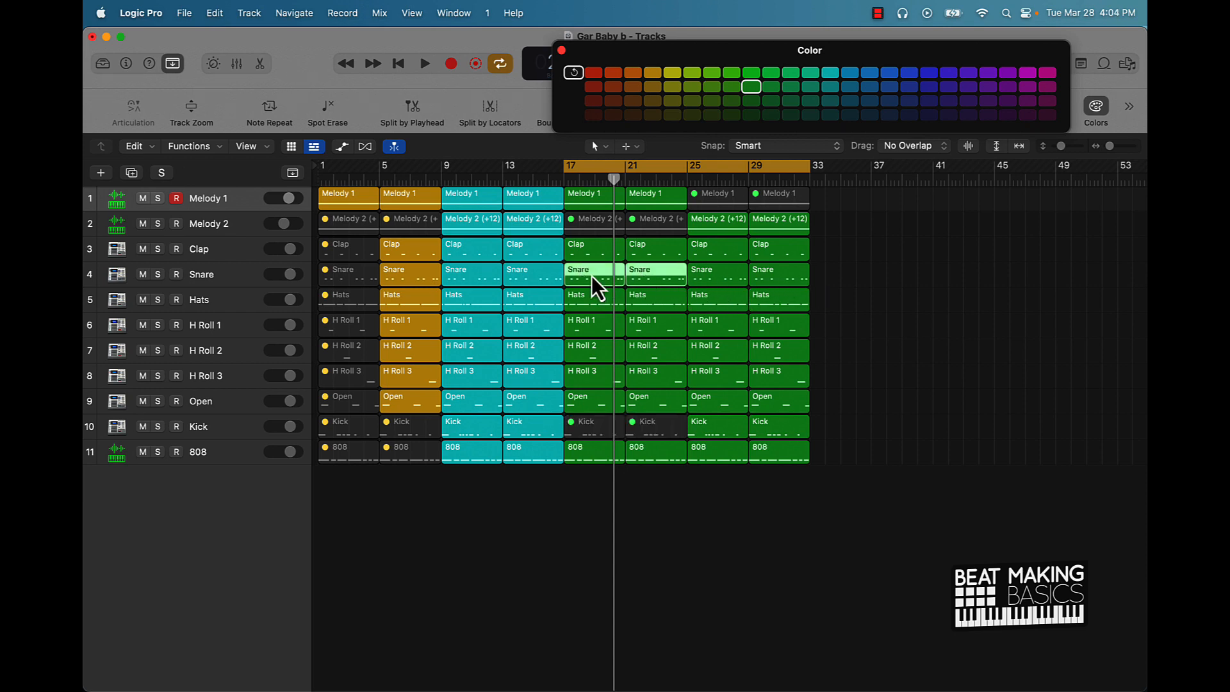
{"action": "key", "text": "ctrl+m"}
{"action": "left_click", "coordinate": [701, 554]}
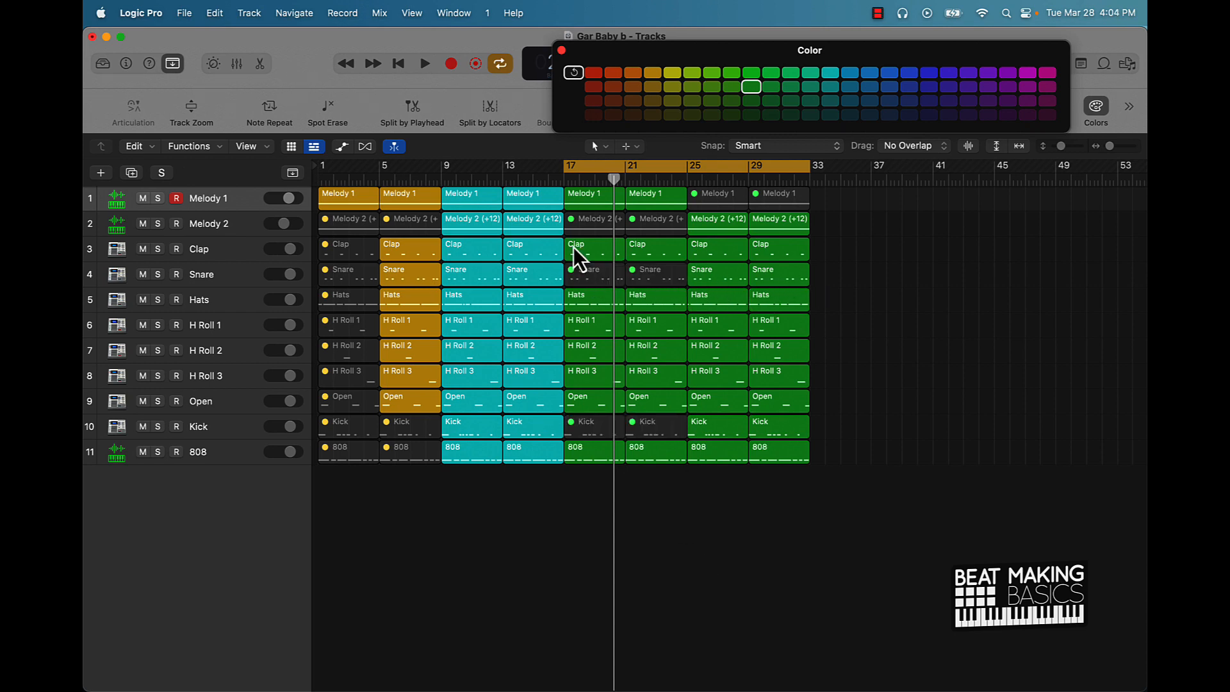
{"action": "left_click", "coordinate": [643, 271]}
{"action": "key", "text": "ctrl+m"}
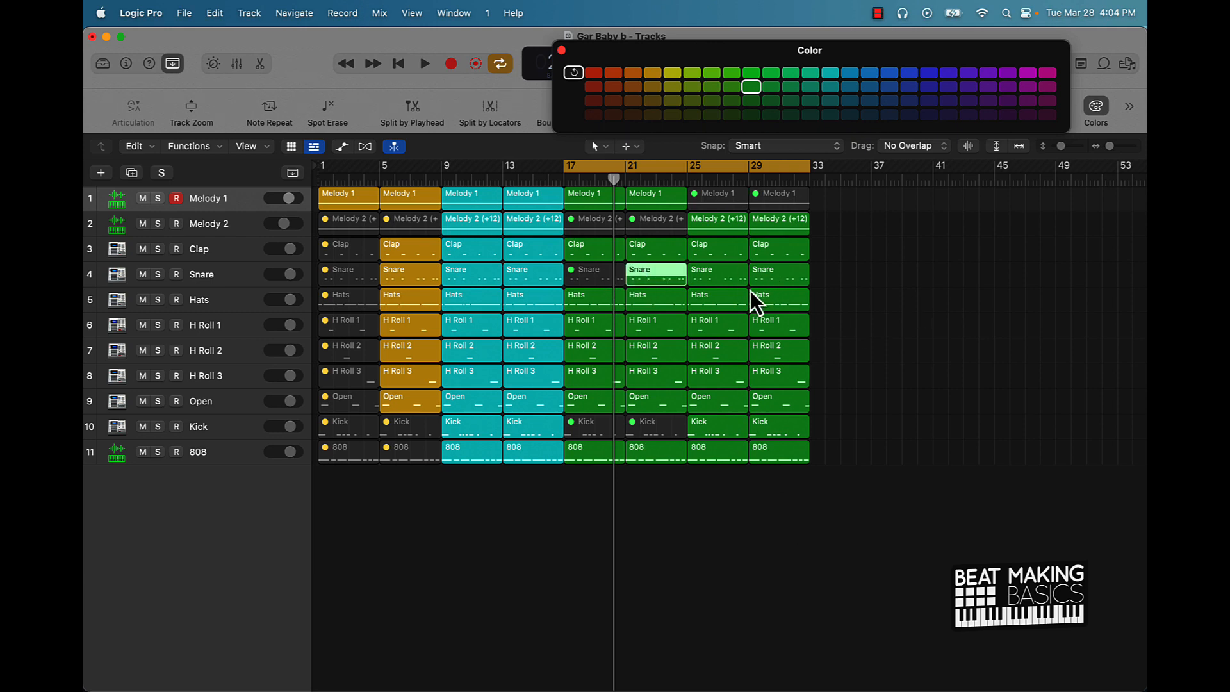
{"action": "left_click", "coordinate": [778, 298]}
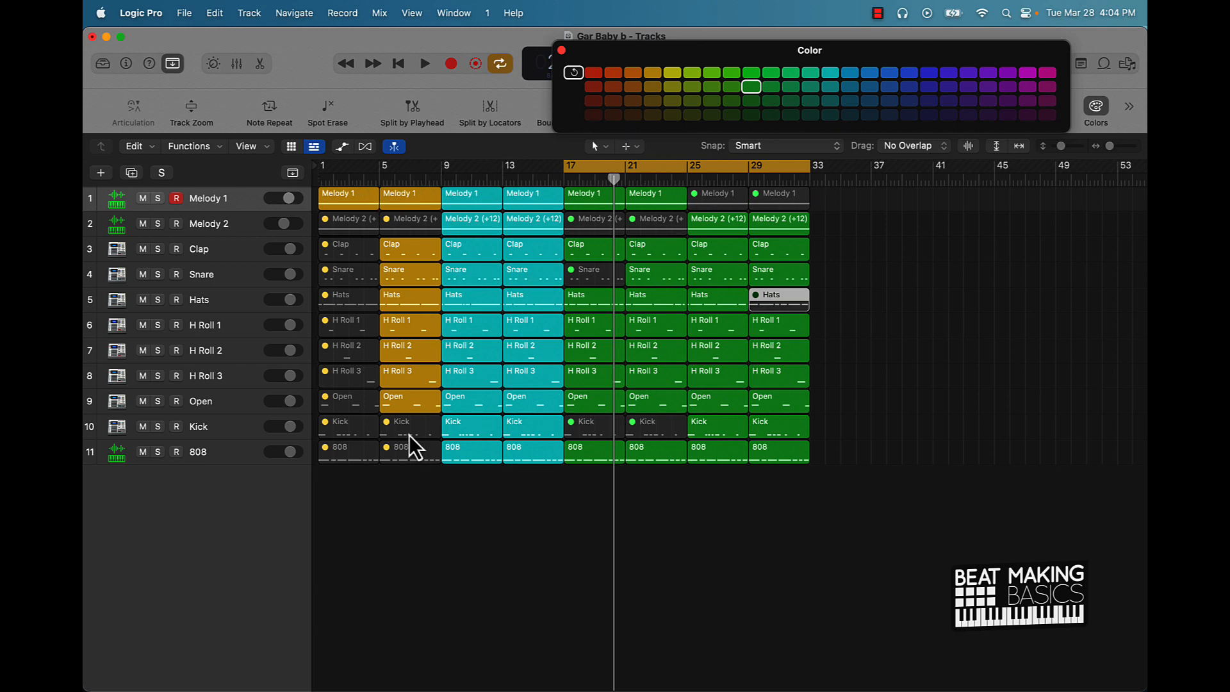
- Trim about half a bar off the ends of the Clap through 808 regions at bar 5 and Clap through Kick at bar 13
{"action": "left_click_drag", "start_coordinate": [413, 502], "coordinate": [426, 261]}
{"action": "left_click", "coordinate": [547, 471]}
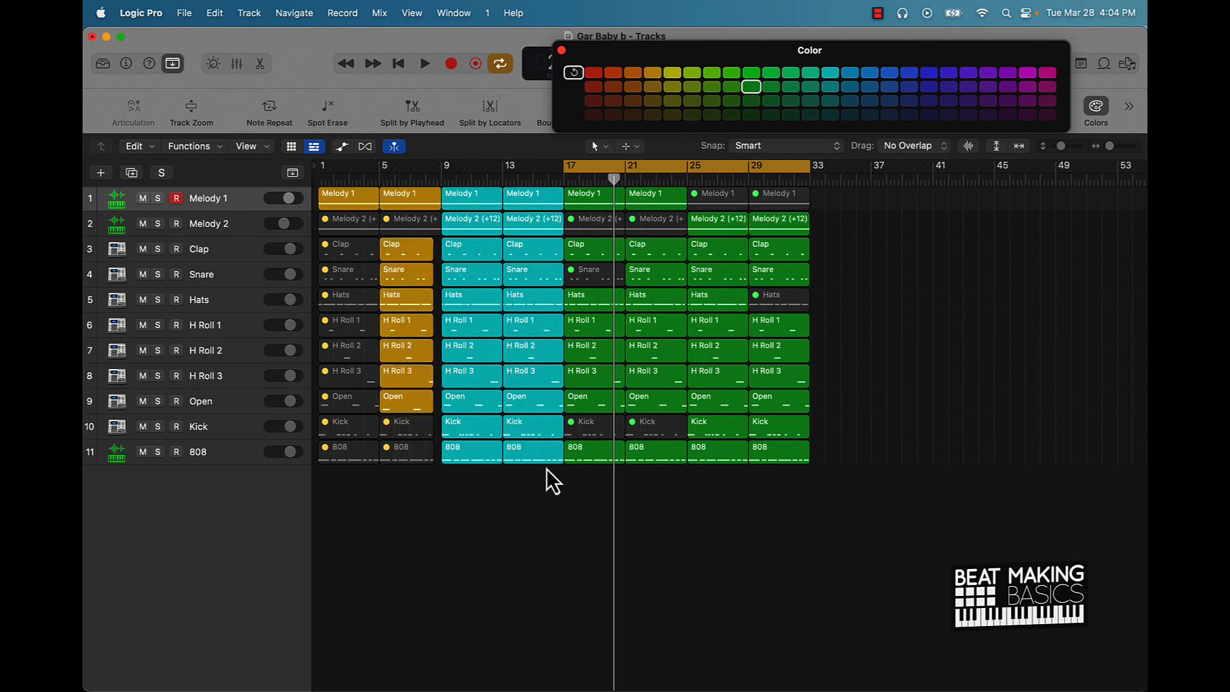
{"action": "left_click", "coordinate": [549, 452]}
{"action": "left_click_drag", "start_coordinate": [548, 451], "coordinate": [552, 251]}
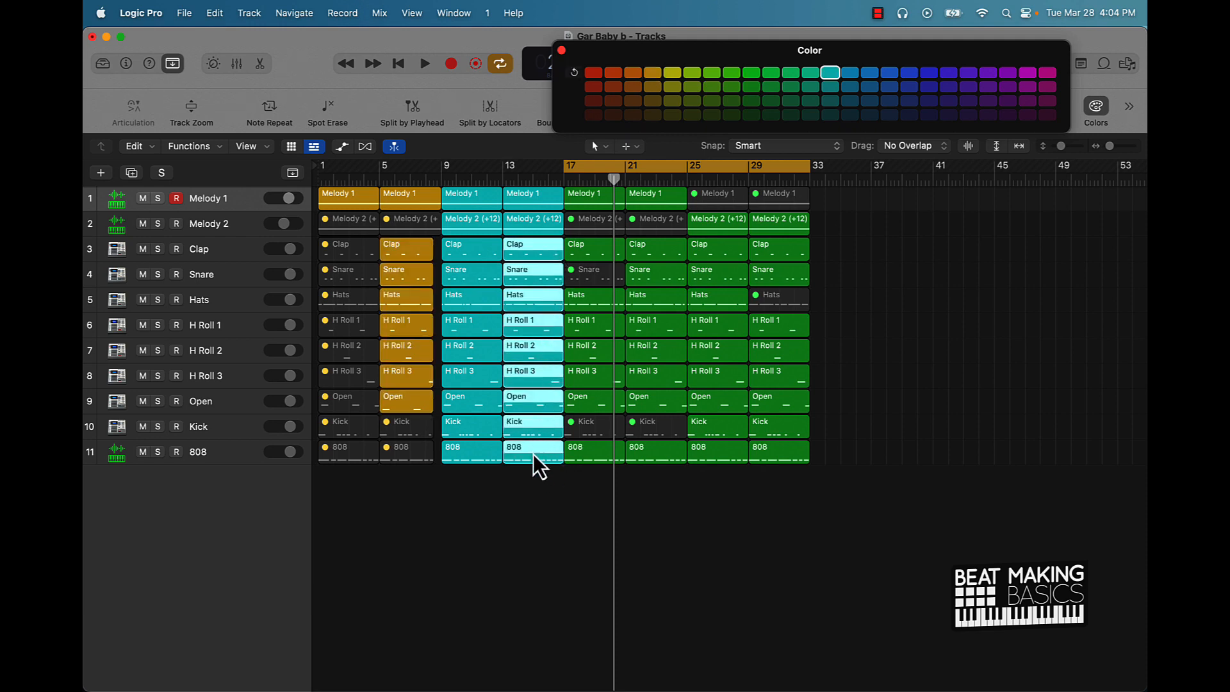
{"action": "left_click_drag", "start_coordinate": [558, 428], "coordinate": [554, 441]}
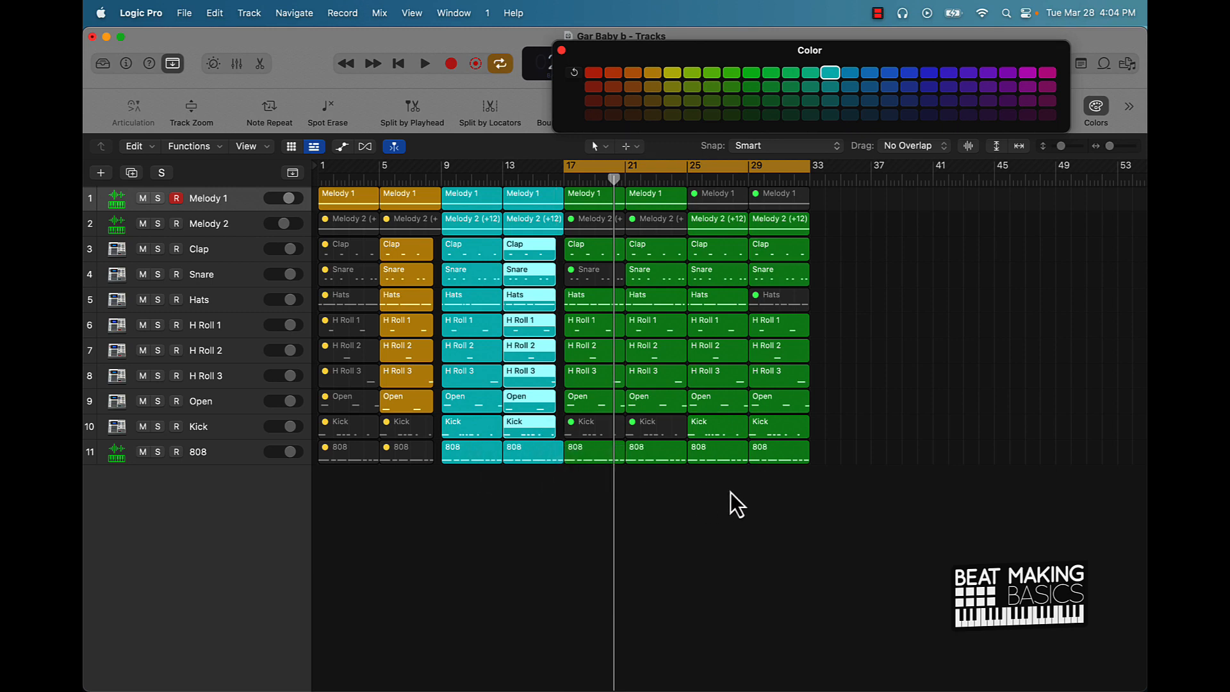
- Trim about half a bar off the ends of the Clap through Kick regions at bar 29 and the Hats region at bar 21
{"action": "left_click_drag", "start_coordinate": [794, 496], "coordinate": [793, 256]}
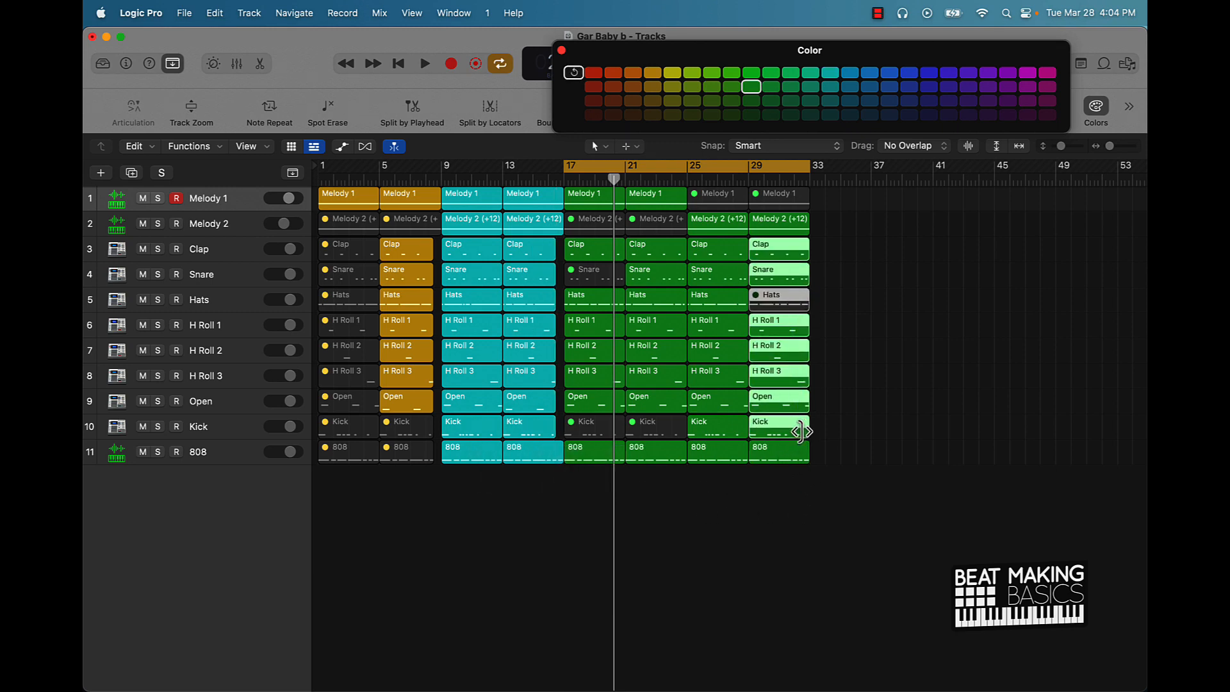
{"action": "left_click_drag", "start_coordinate": [807, 434], "coordinate": [795, 435]}
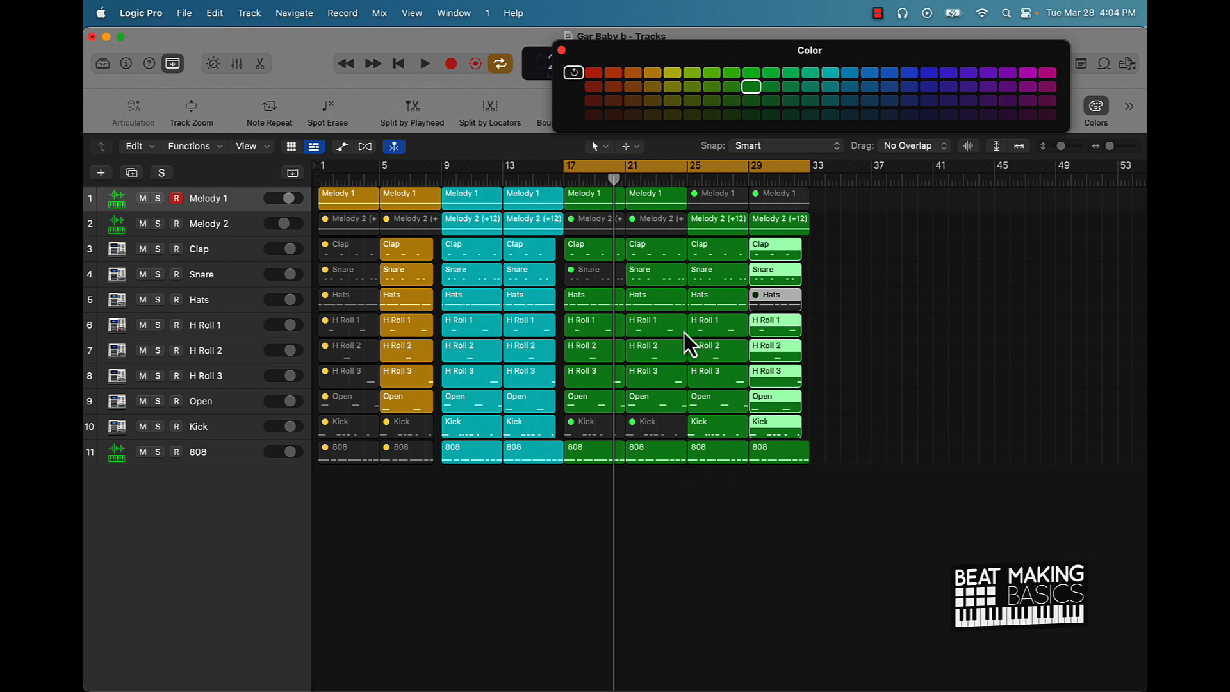
{"action": "left_click_drag", "start_coordinate": [681, 299], "coordinate": [678, 298]}
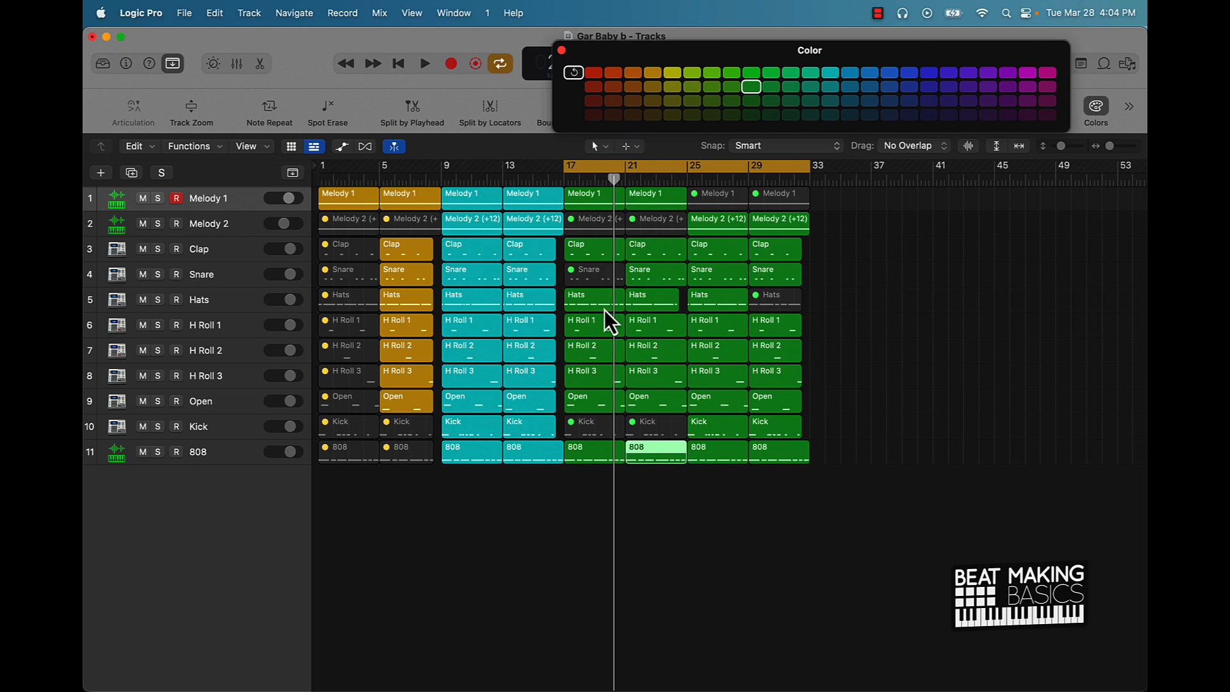
- Turn off cycling and repeat all regions in bars 9–33 twice, filling the arrangement up to bar 81
{"action": "left_click", "coordinate": [569, 172]}
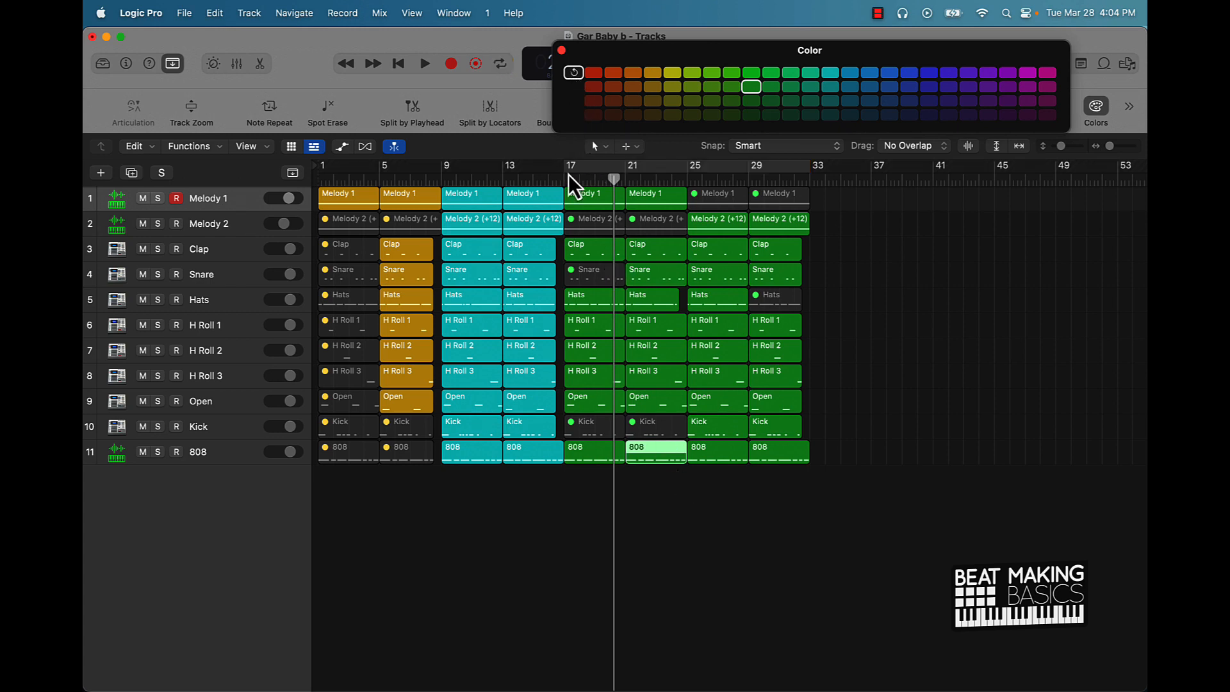
{"action": "scroll", "coordinate": [483, 456], "scroll_direction": "down", "scroll_amount": 5}
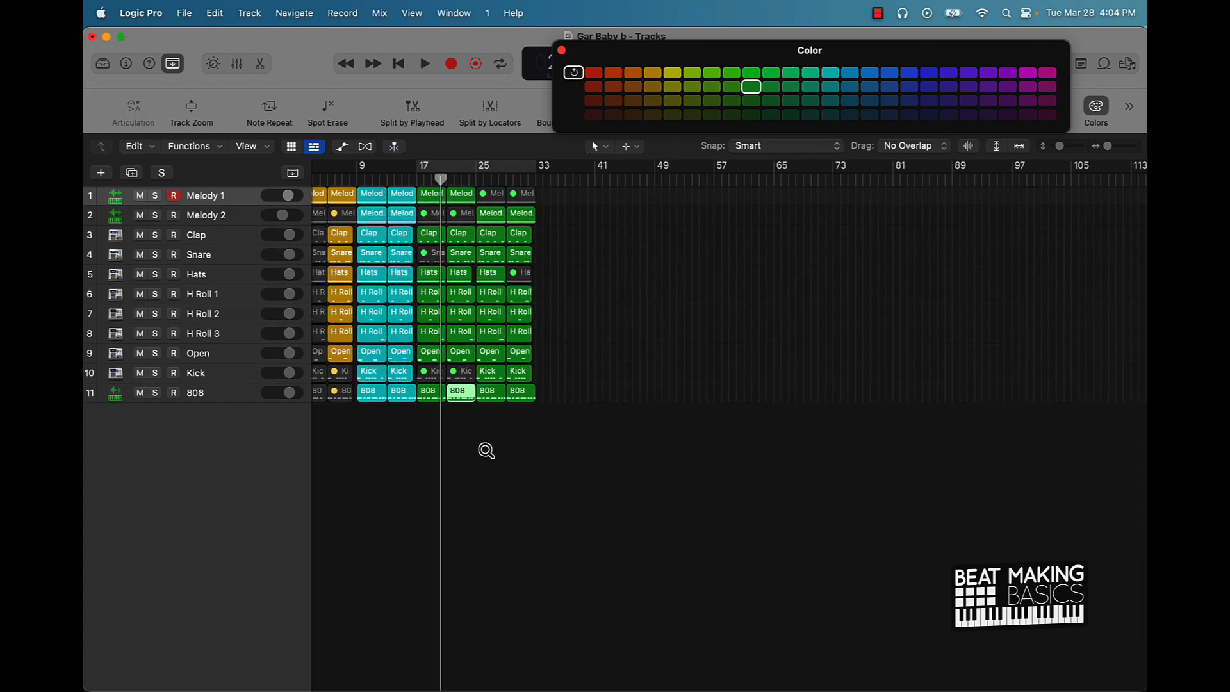
{"action": "scroll", "coordinate": [481, 454], "scroll_direction": "left", "scroll_amount": 2}
{"action": "left_click_drag", "start_coordinate": [400, 428], "coordinate": [644, 163]}
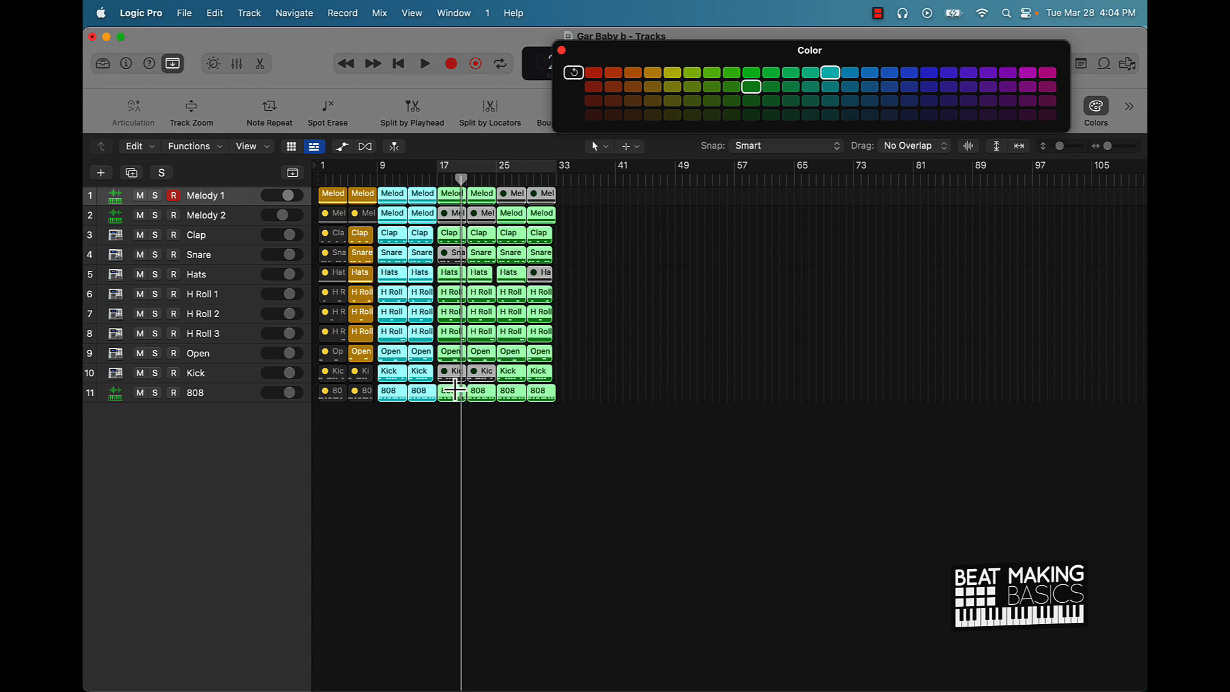
{"action": "key", "text": "super+r"}
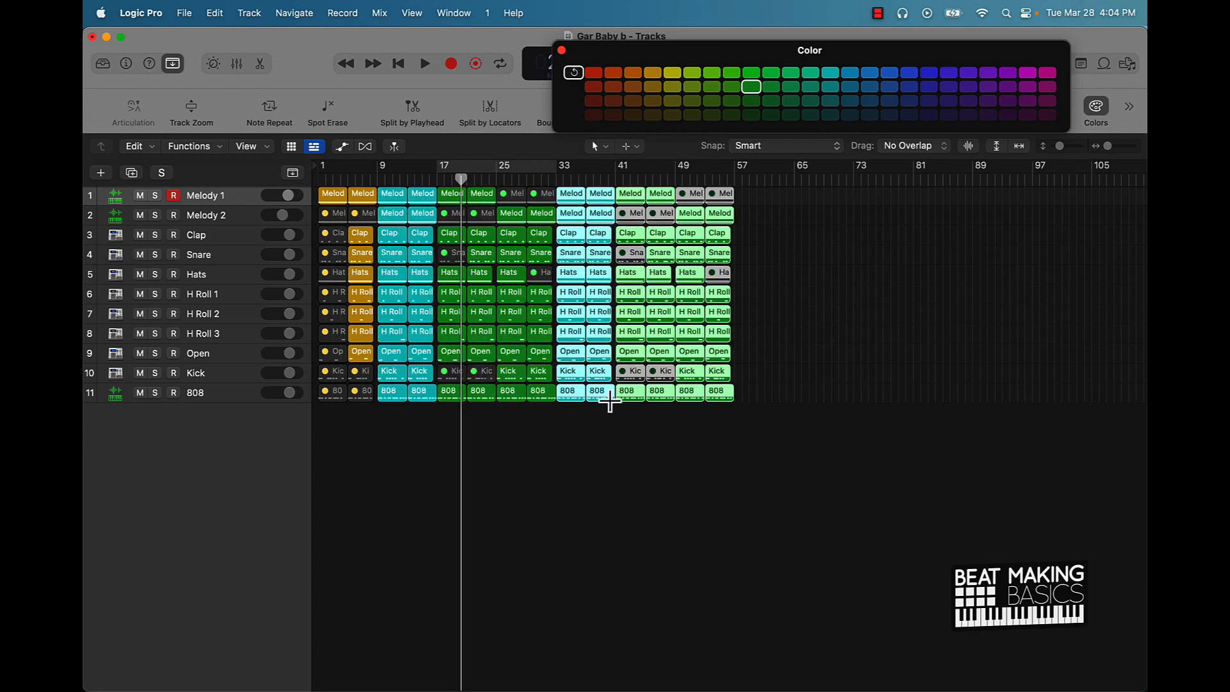
{"action": "key", "text": "super+r"}
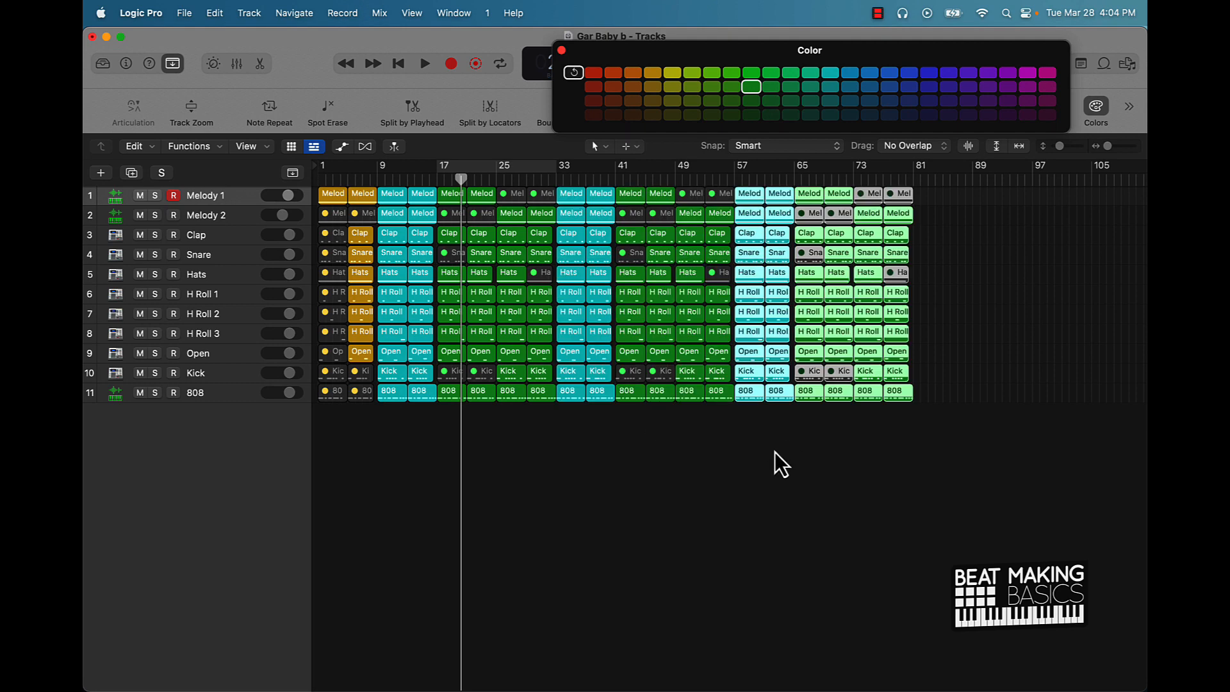
- Delete the green verse regions in bars 65–81
{"action": "left_click", "coordinate": [775, 451]}
{"action": "left_click_drag", "start_coordinate": [816, 412], "coordinate": [995, 139]}
{"action": "key", "text": "Delete"}
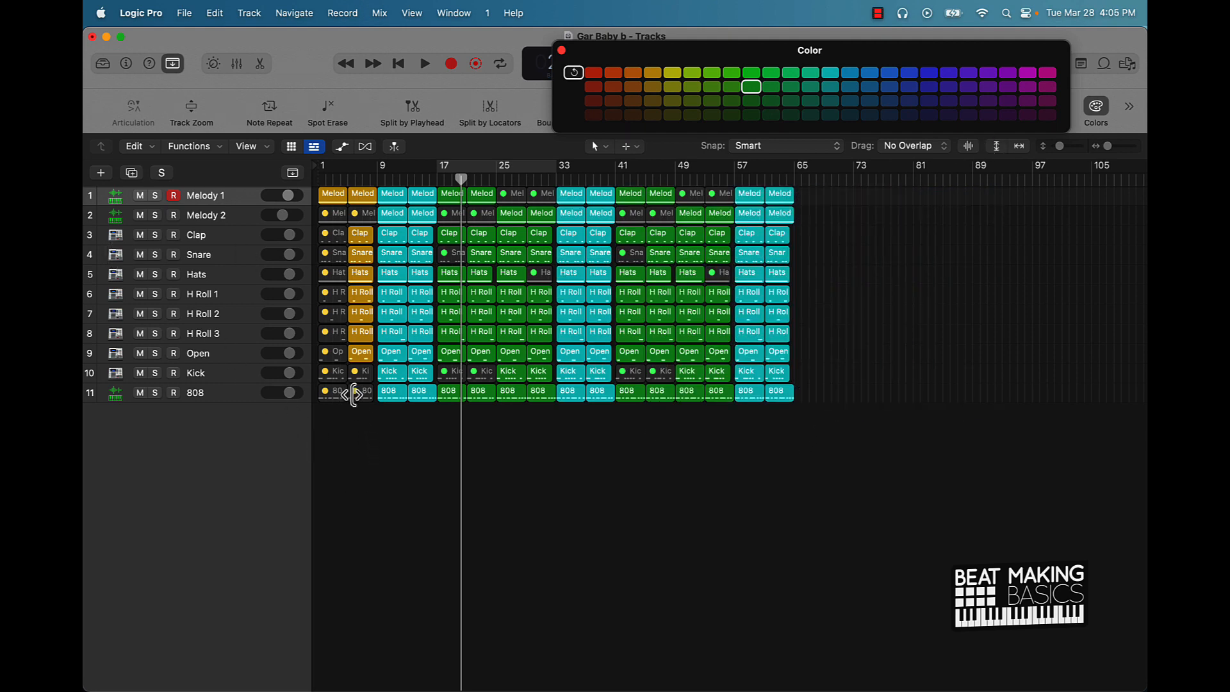
- Copy the amber intro regions at bar 5 to bar 65 and those at bar 1 to bar 69 as an outro
{"action": "left_click_drag", "start_coordinate": [360, 408], "coordinate": [765, 205]}
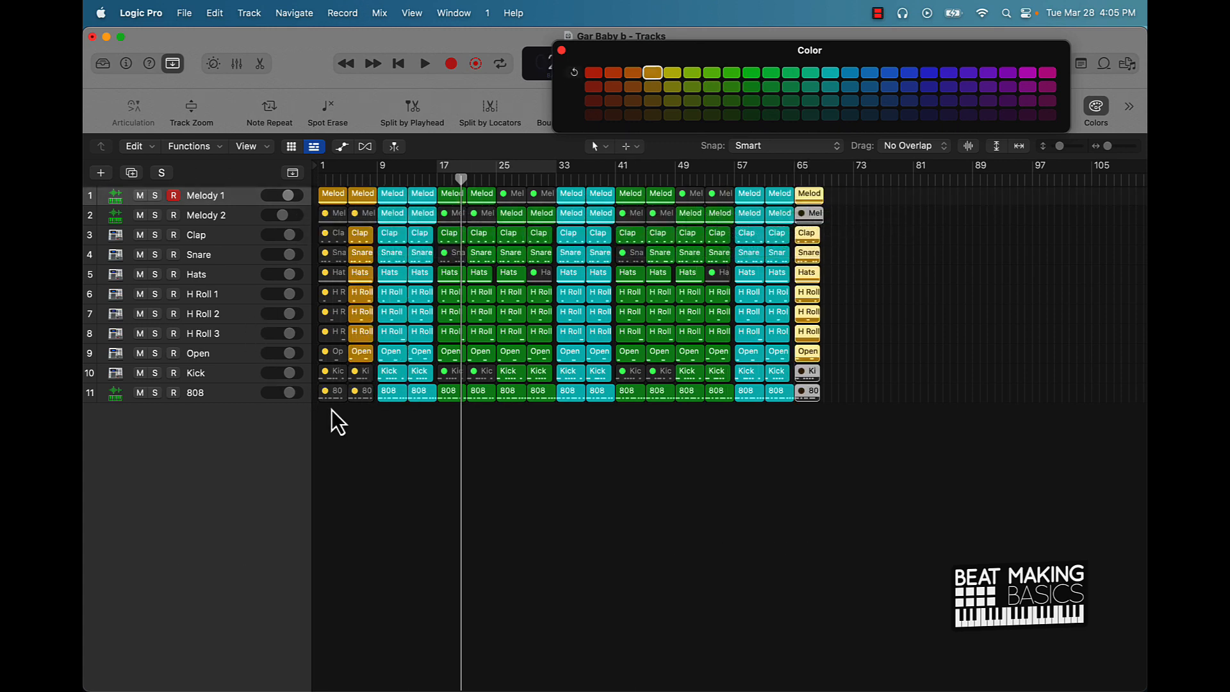
{"action": "left_click_drag", "start_coordinate": [333, 420], "coordinate": [837, 218]}
- Move the project end marker back to just past the last outro regions, near bar 73
{"action": "scroll", "coordinate": [1019, 170], "scroll_direction": "right", "scroll_amount": 5}
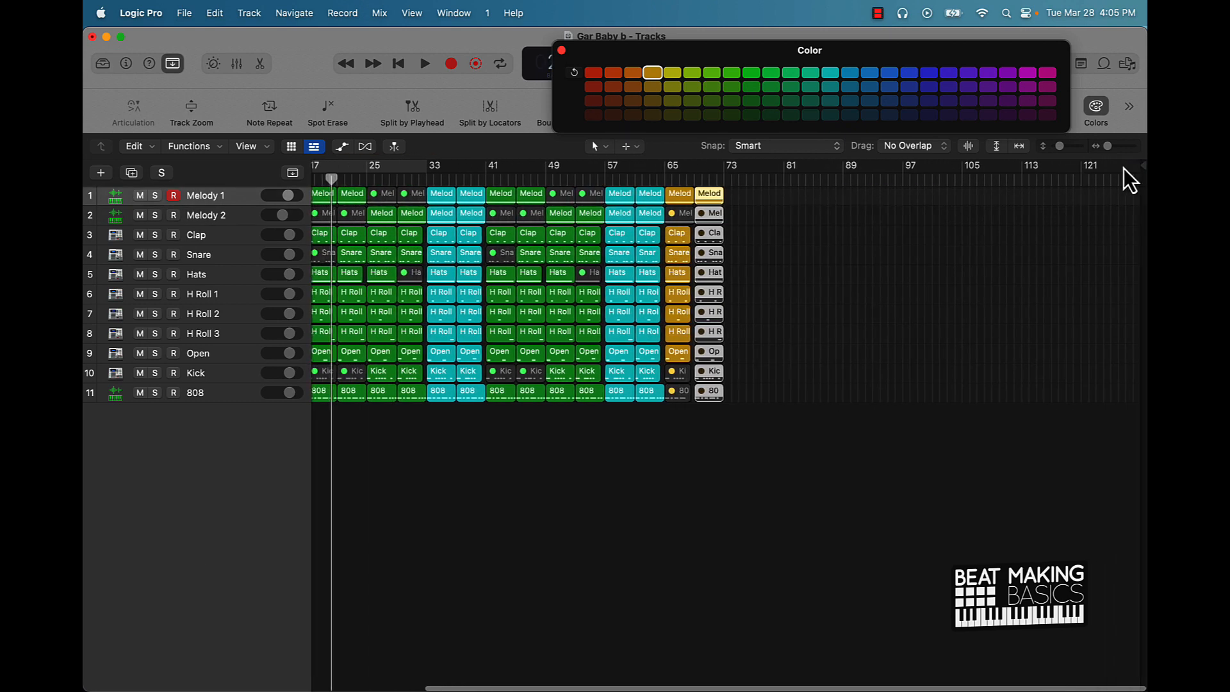
{"action": "left_click_drag", "start_coordinate": [1136, 164], "coordinate": [726, 291]}
{"action": "scroll", "coordinate": [641, 301], "scroll_direction": "left", "scroll_amount": 5}
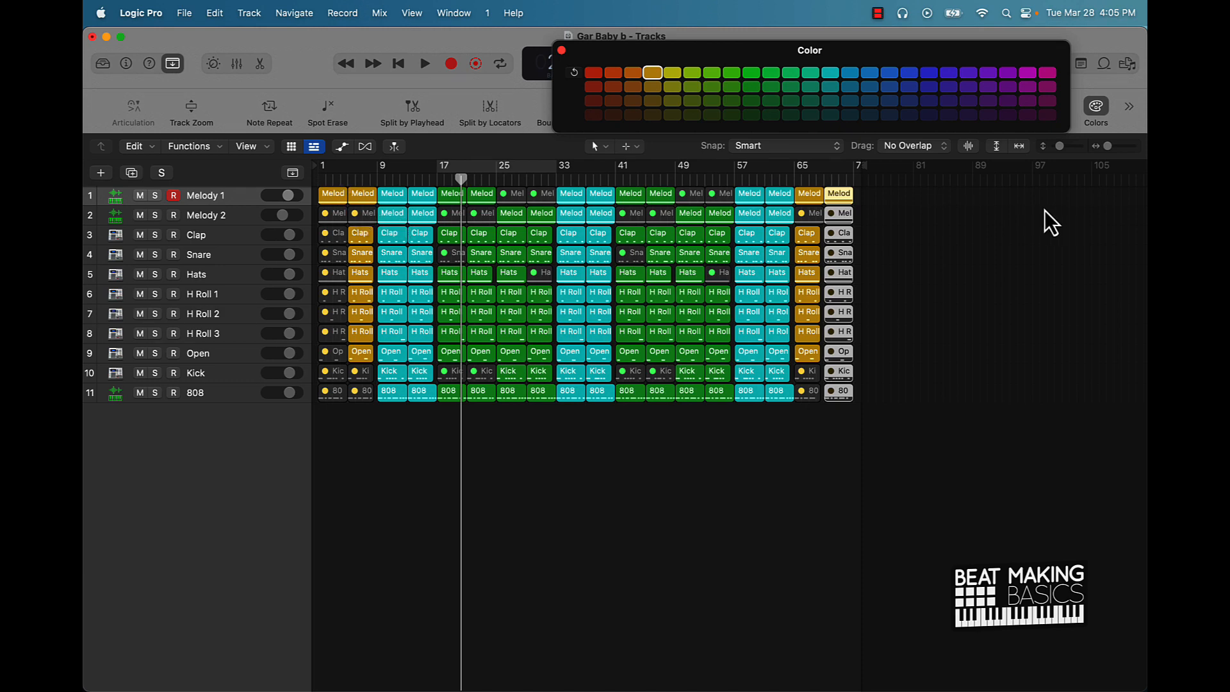
{"action": "left_click", "coordinate": [894, 421]}
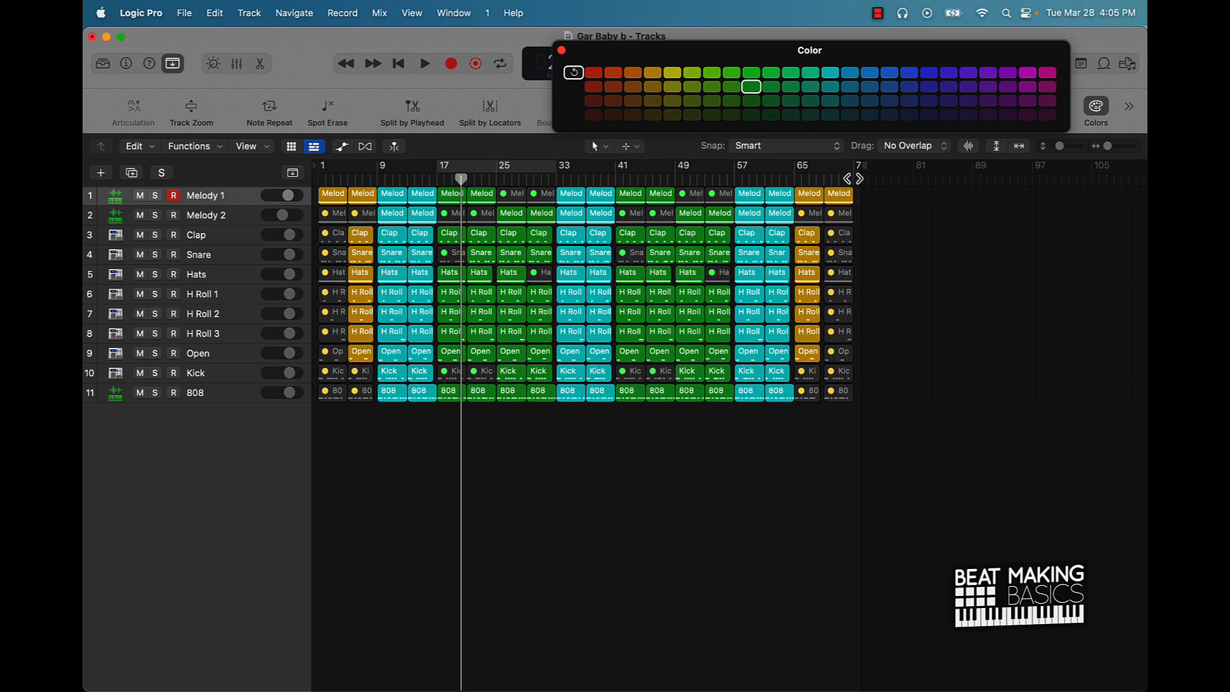
- Place the playhead at bar 73, close the color palette and set the control bar display to Beats & Time
{"action": "left_click", "coordinate": [854, 178]}
{"action": "left_click", "coordinate": [562, 50]}
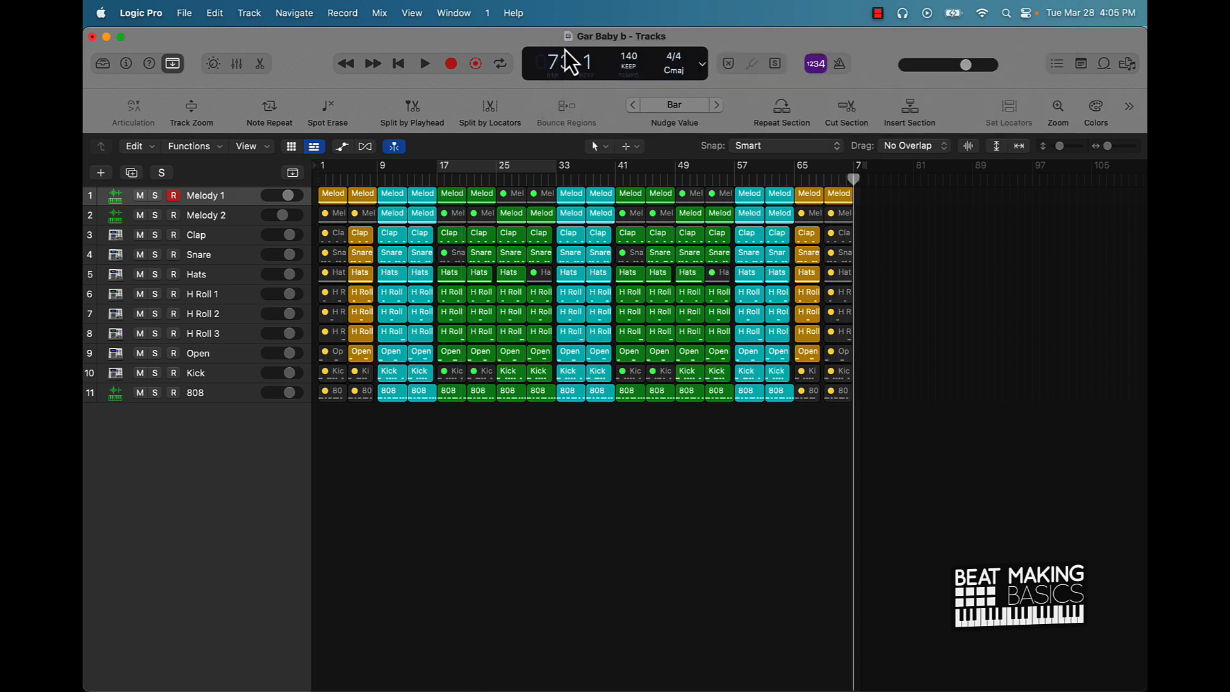
{"action": "left_click", "coordinate": [704, 61]}
{"action": "left_click", "coordinate": [720, 86]}
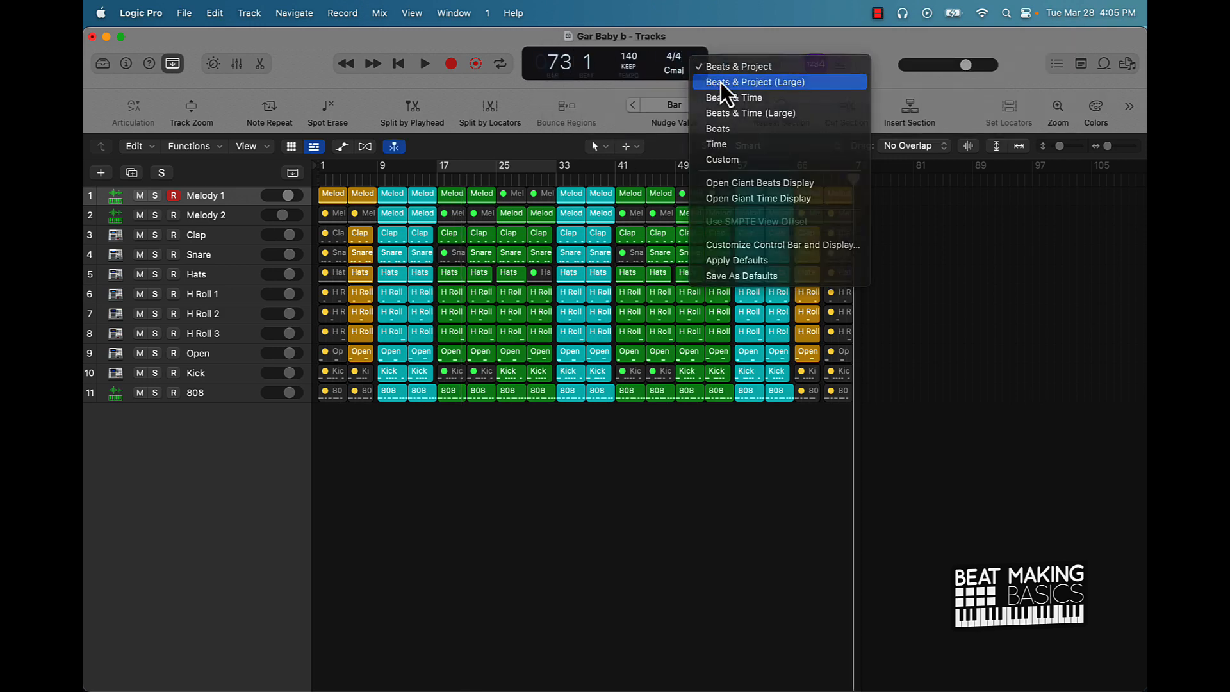
{"action": "left_click", "coordinate": [732, 63]}
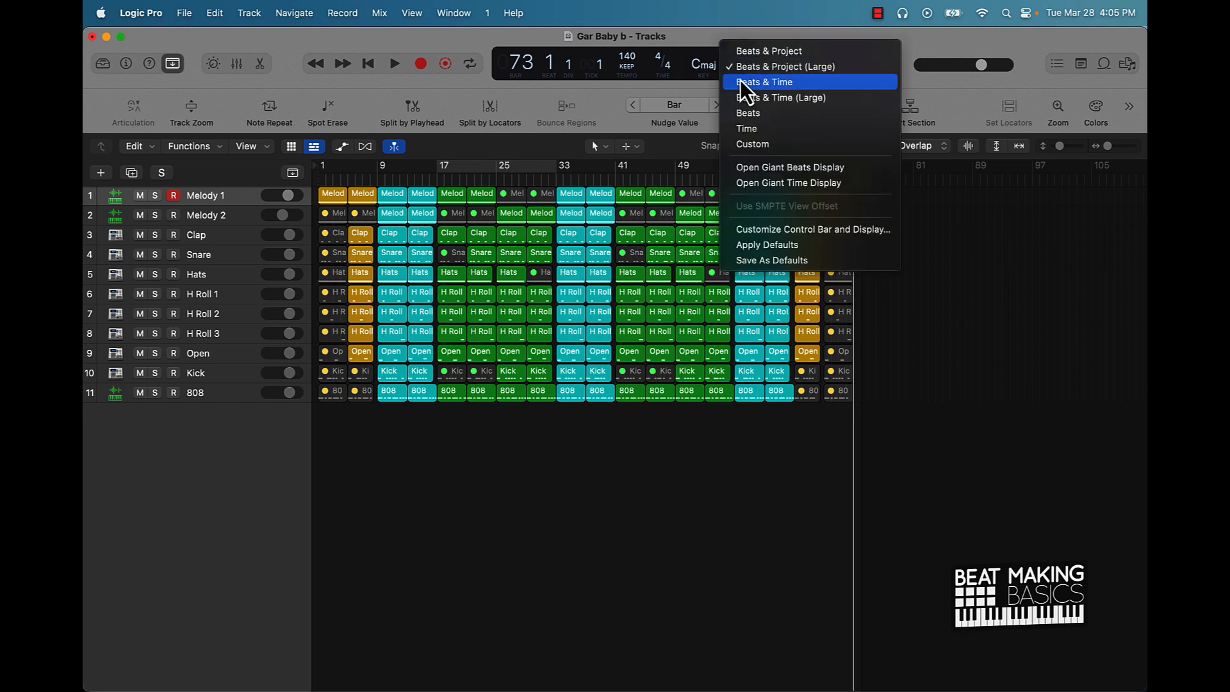
{"action": "left_click", "coordinate": [744, 80]}
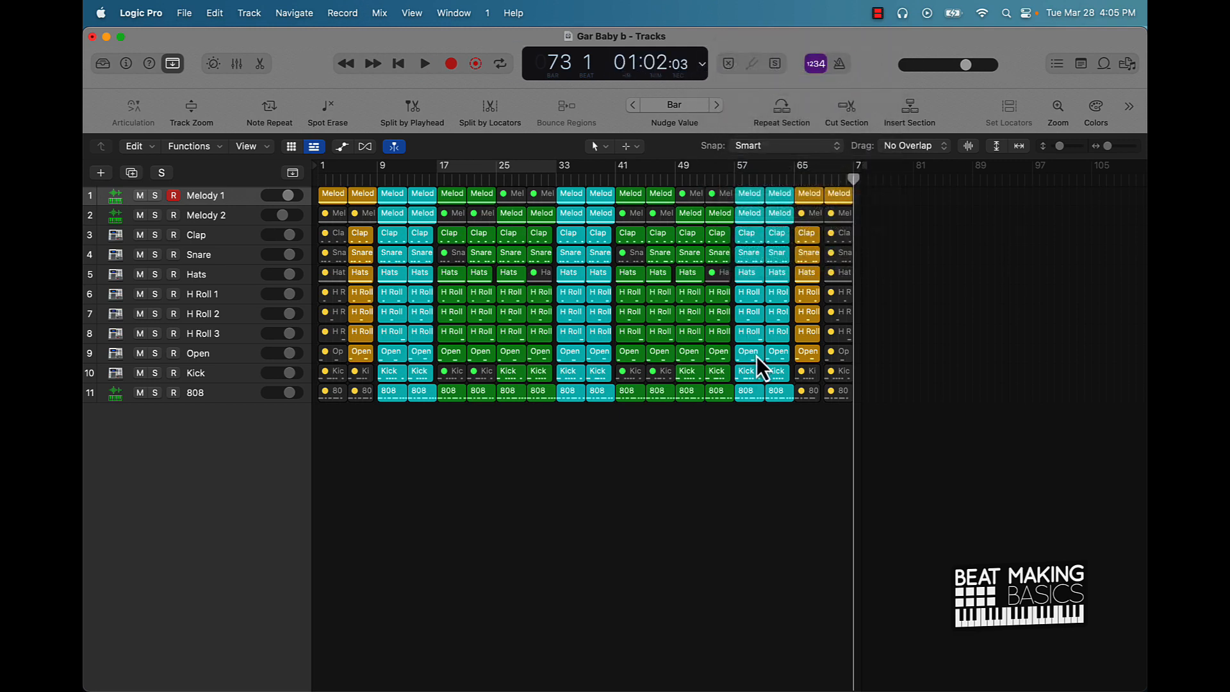
- Move all regions from bar 57 onward to bar 89 and repeat the bars 33–57 hook and verse regions into the gap
{"action": "left_click_drag", "start_coordinate": [737, 433], "coordinate": [906, 147]}
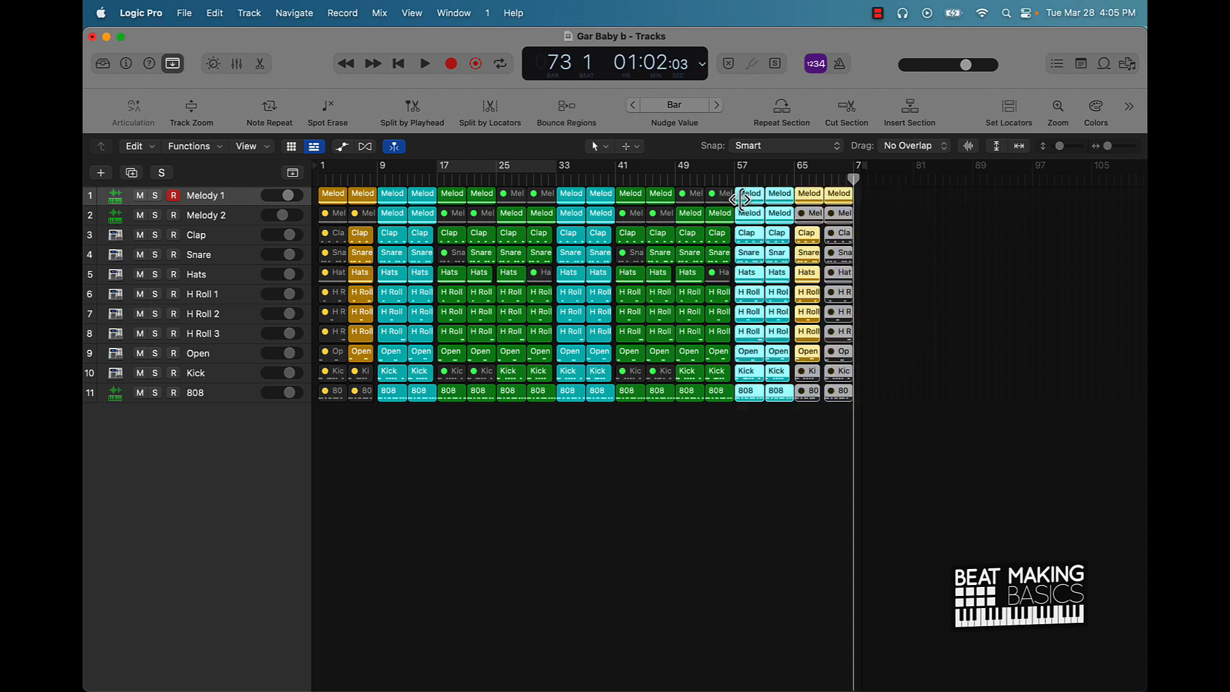
{"action": "left_click_drag", "start_coordinate": [751, 204], "coordinate": [985, 205]}
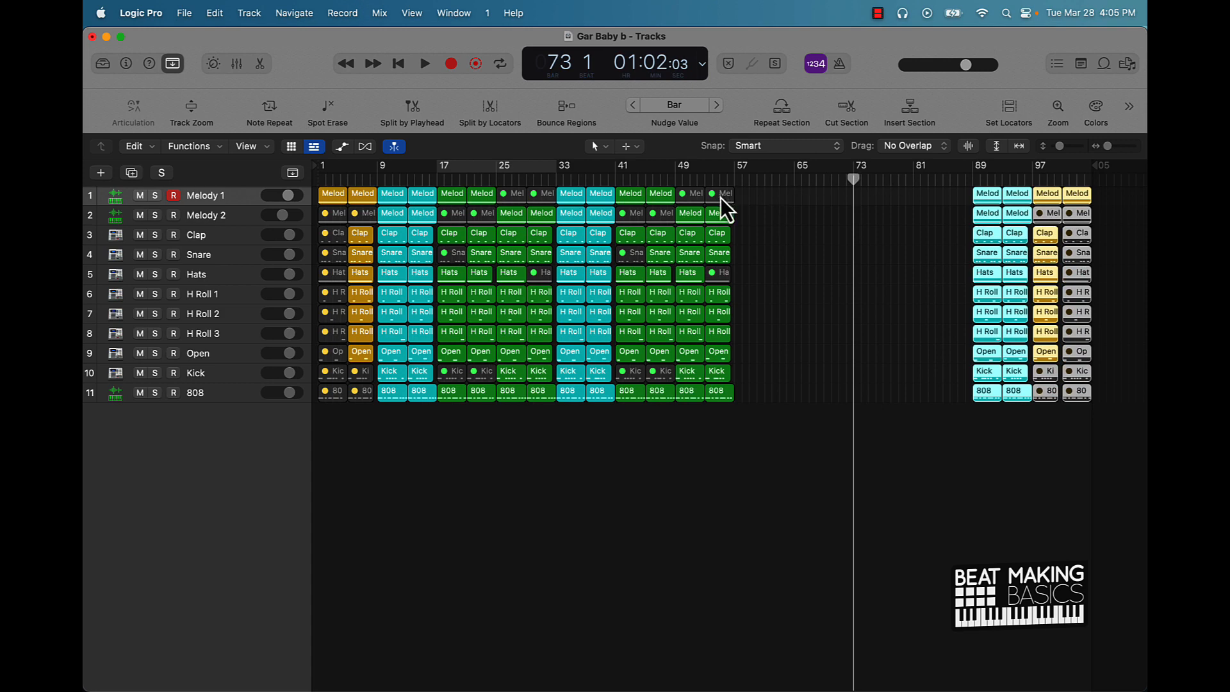
{"action": "left_click_drag", "start_coordinate": [749, 196], "coordinate": [563, 415]}
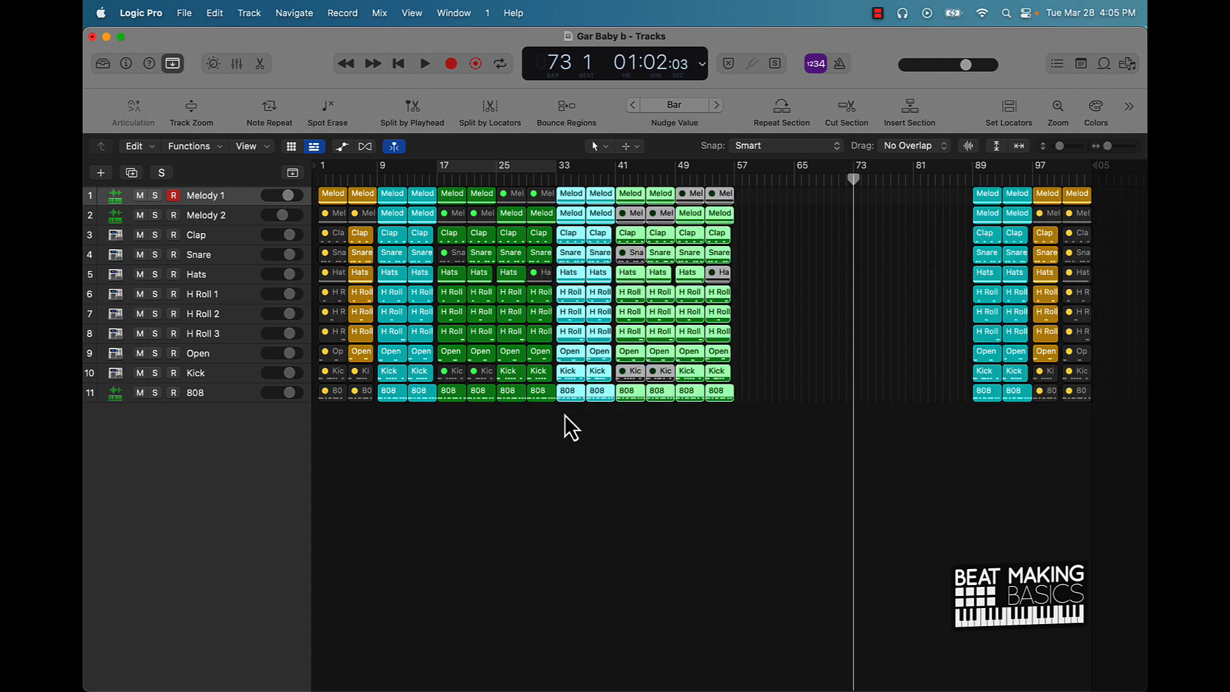
{"action": "key", "text": "super+r"}
- Move the final hook and outro regions back to bar 81 and place the playhead just past the end of the arrangement
{"action": "left_click_drag", "start_coordinate": [963, 187], "coordinate": [933, 410]}
{"action": "left_click", "coordinate": [1041, 184]}
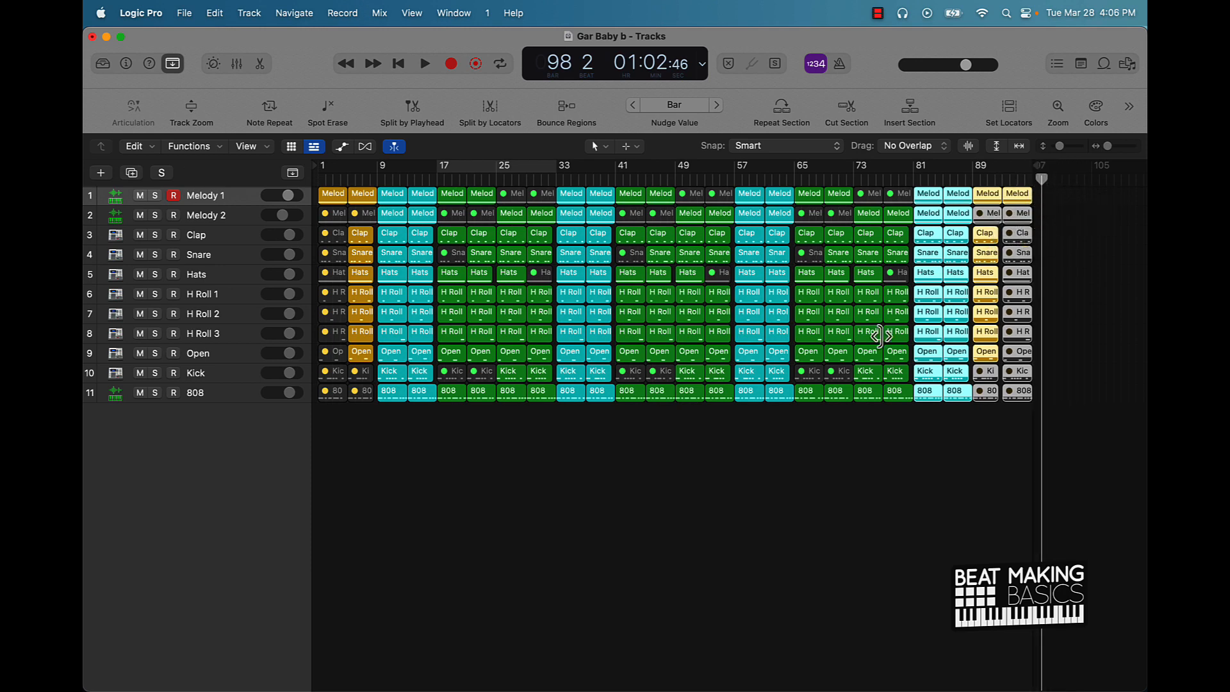
{"action": "left_click", "coordinate": [704, 451]}
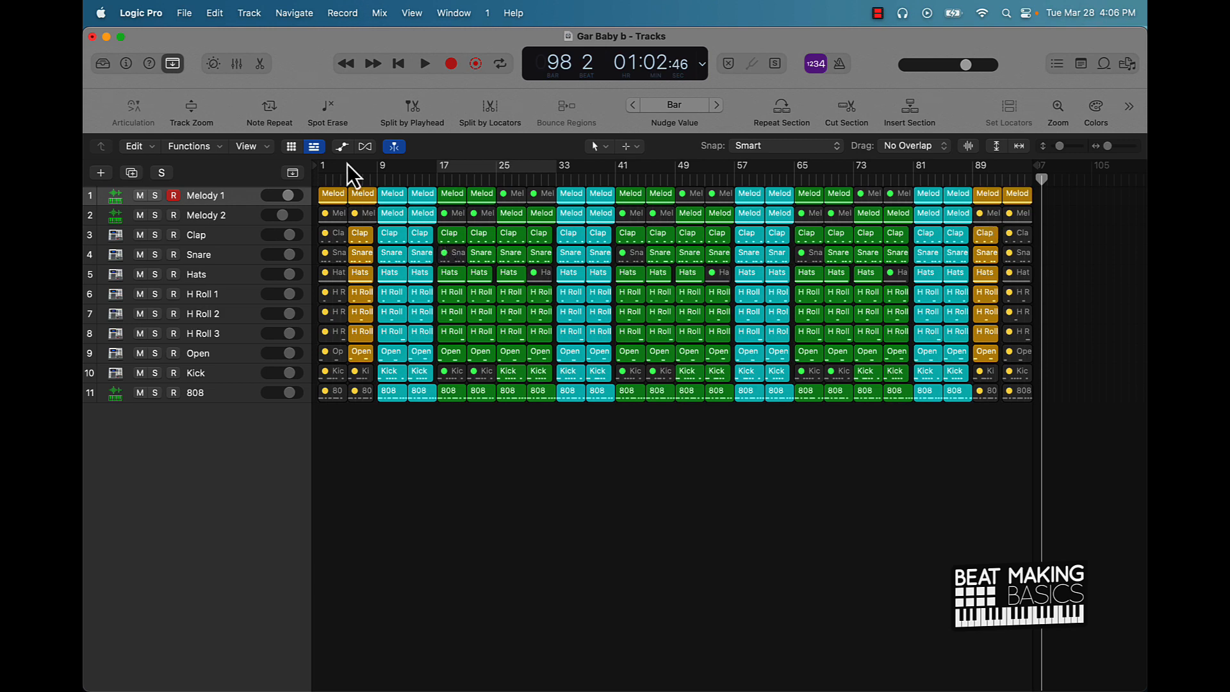
- Unmute the Melody 2 regions at bars 41 and 45 and mute the Melody 1 regions at the same bars
{"action": "left_click", "coordinate": [636, 214]}
{"action": "left_click", "coordinate": [666, 219]}
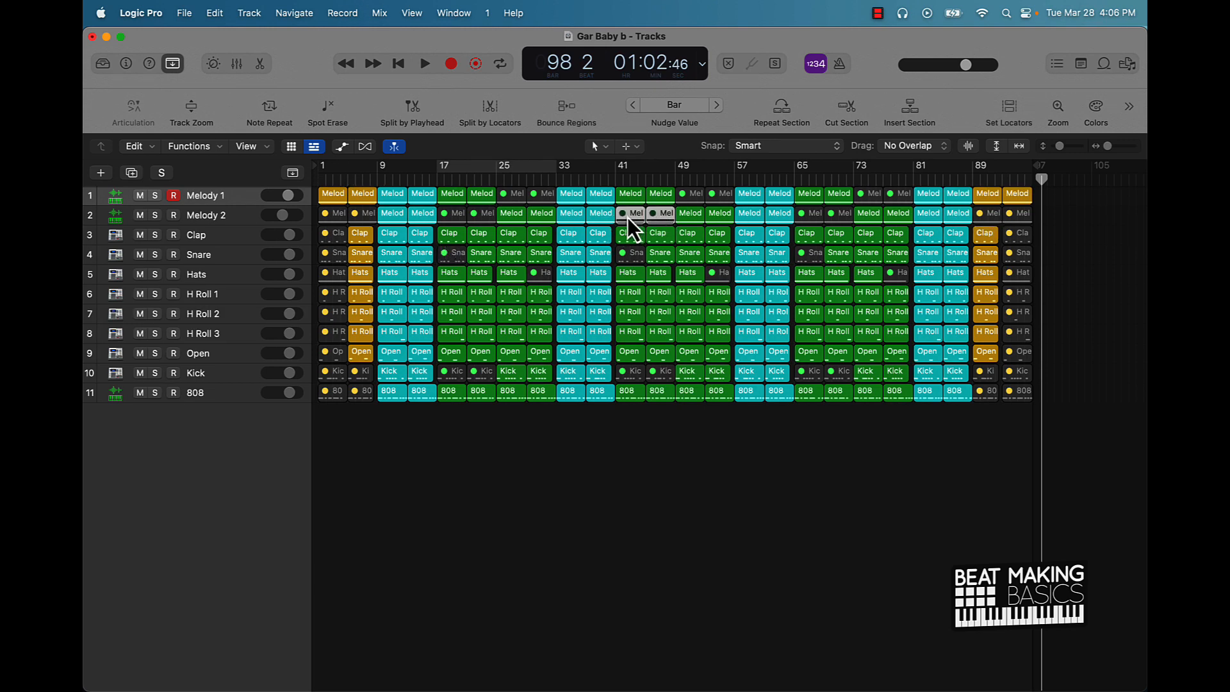
{"action": "key", "text": "ctrl+m"}
{"action": "left_click", "coordinate": [628, 197]}
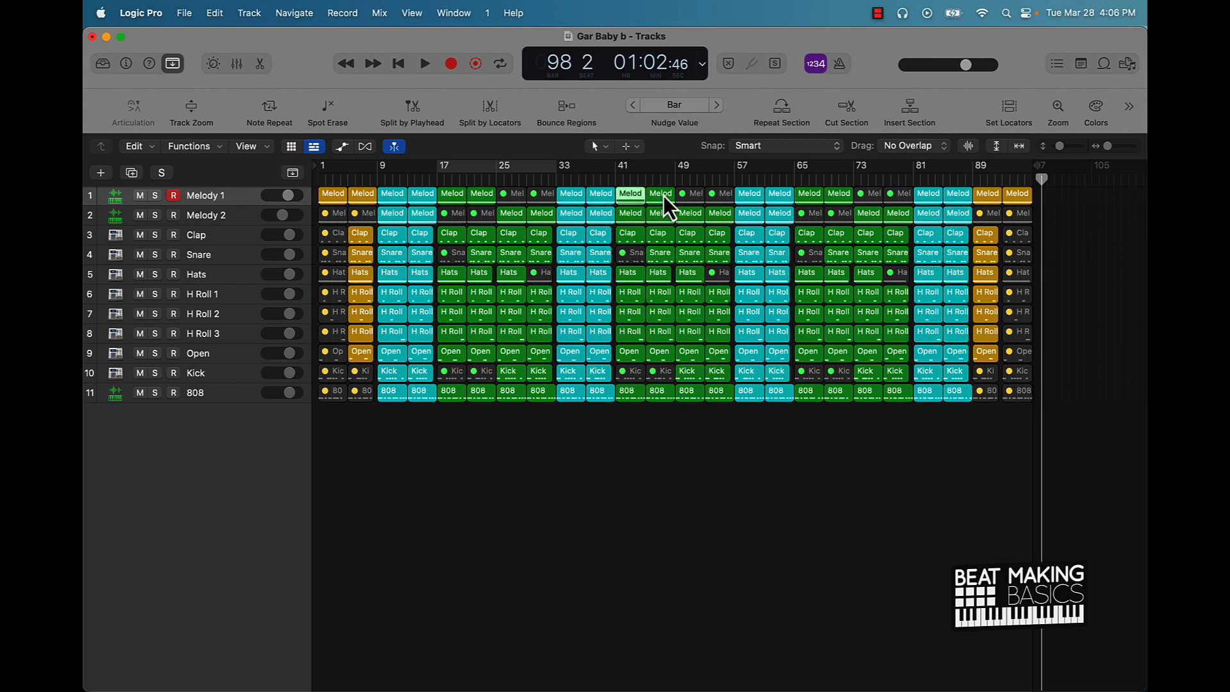
{"action": "key", "text": "ctrl+m"}
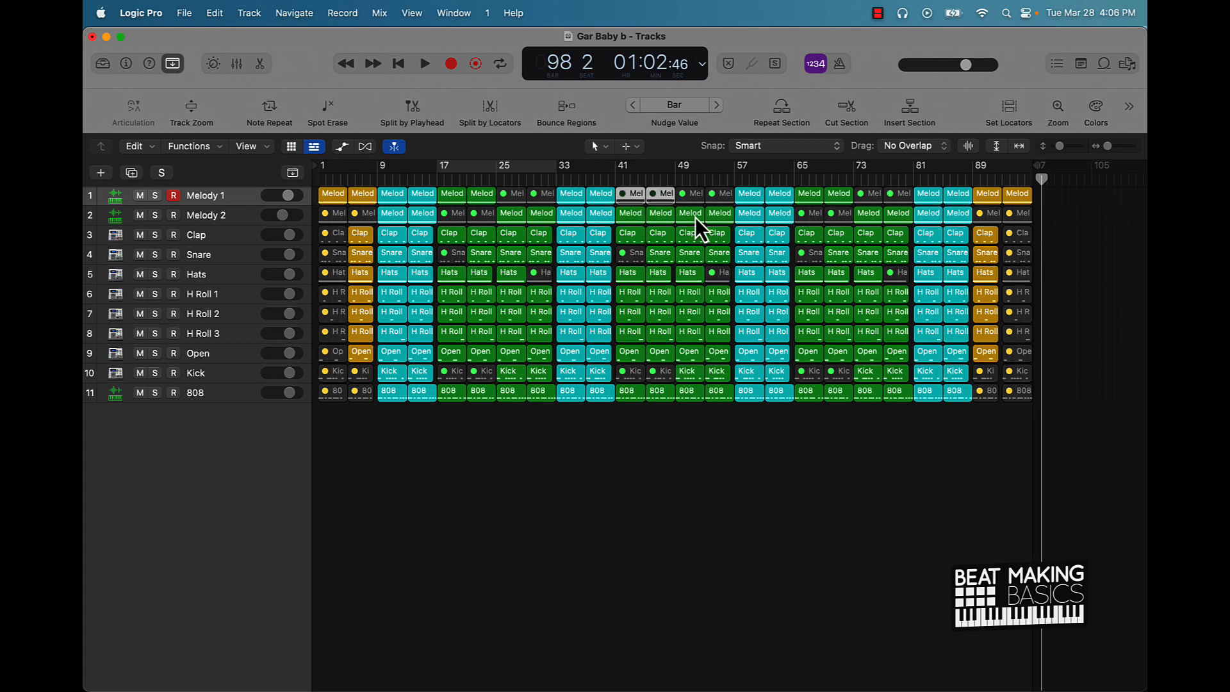
- Mute the Melody 2 regions at bars 49 and 53 and unmute the Melody 1 regions at the same bars
{"action": "left_click", "coordinate": [698, 217]}
{"action": "key", "text": "ctrl+m"}
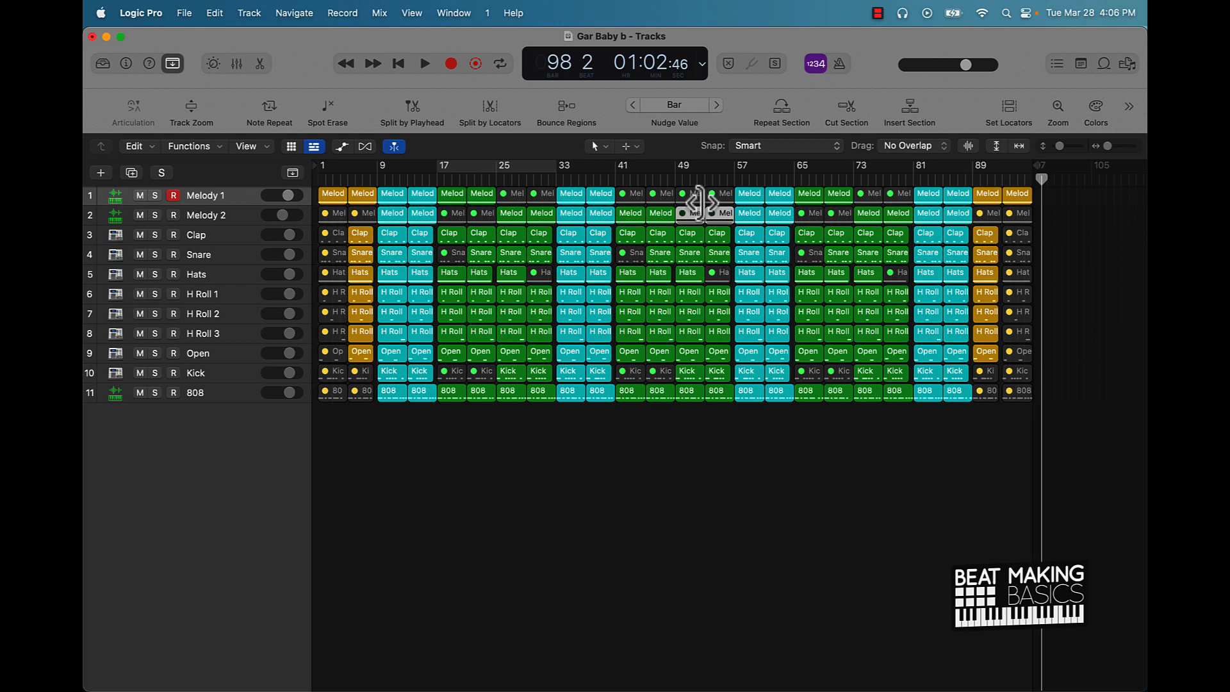
{"action": "left_click", "coordinate": [692, 194]}
{"action": "key", "text": "ctrl+m"}
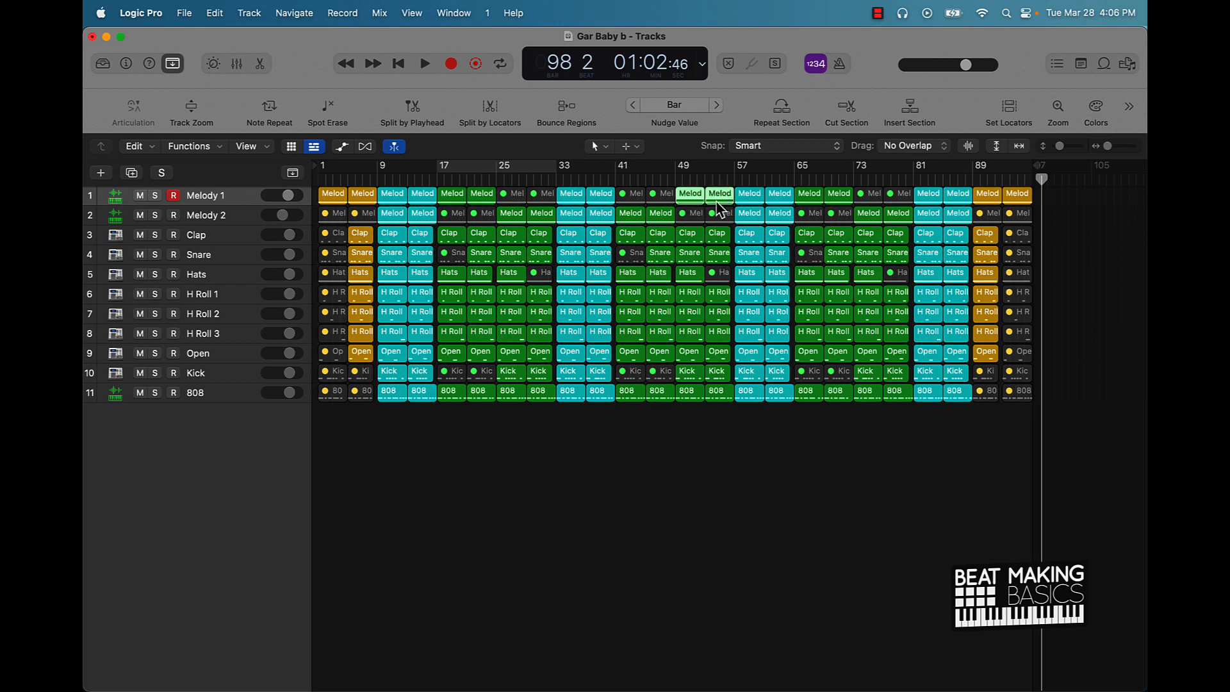
{"action": "scroll", "coordinate": [760, 321], "scroll_direction": "down", "scroll_amount": 1}
{"action": "scroll", "coordinate": [760, 321], "scroll_direction": "up", "scroll_amount": 1}
{"action": "left_click", "coordinate": [750, 466]}
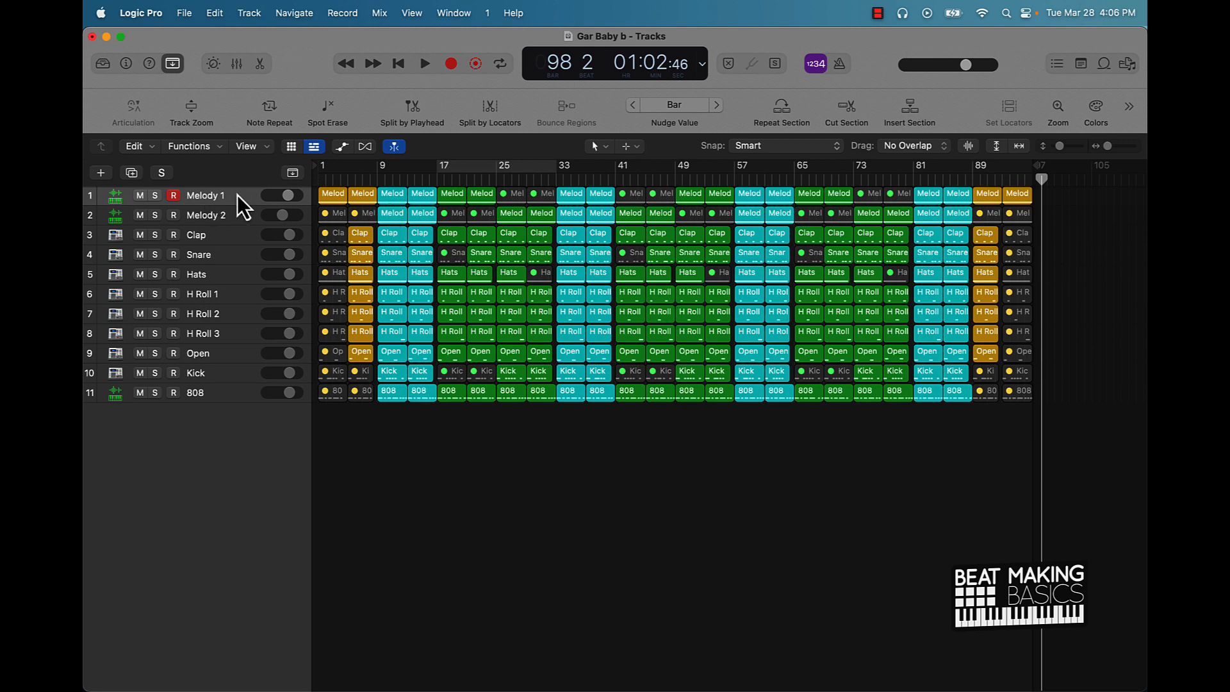
- Show the mixer and insert a stereo Remix FX plug-in on the Melody 1 channel
{"action": "left_click", "coordinate": [238, 62]}
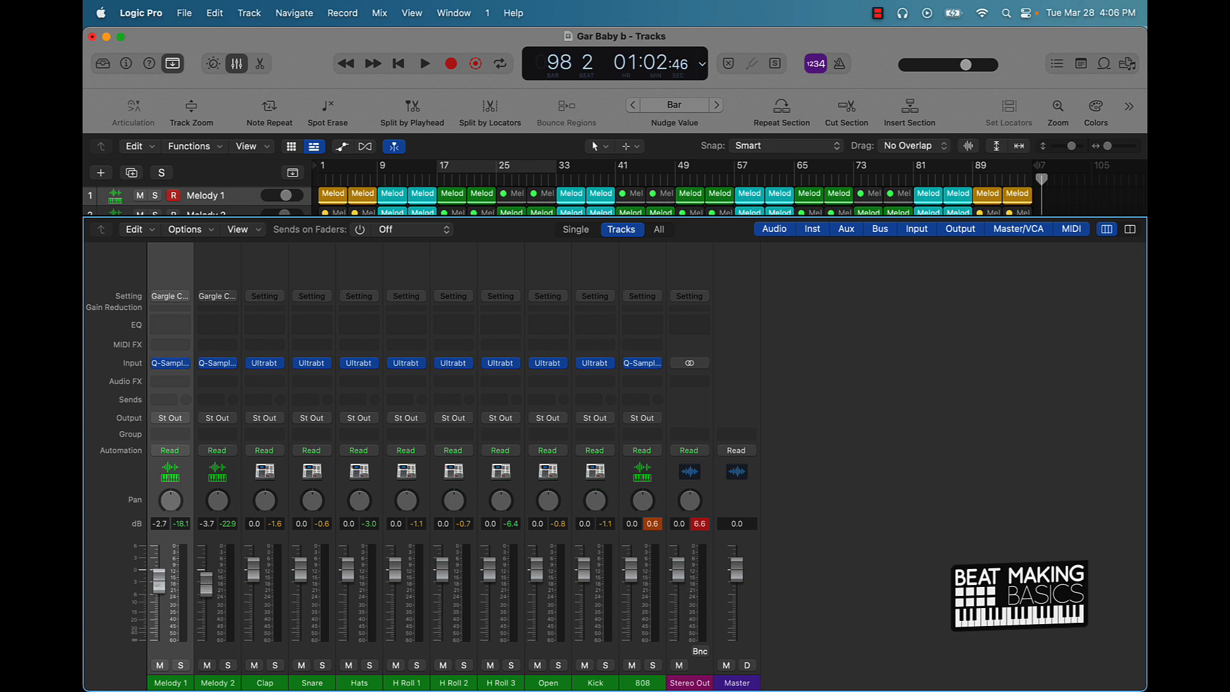
{"action": "left_click", "coordinate": [171, 380]}
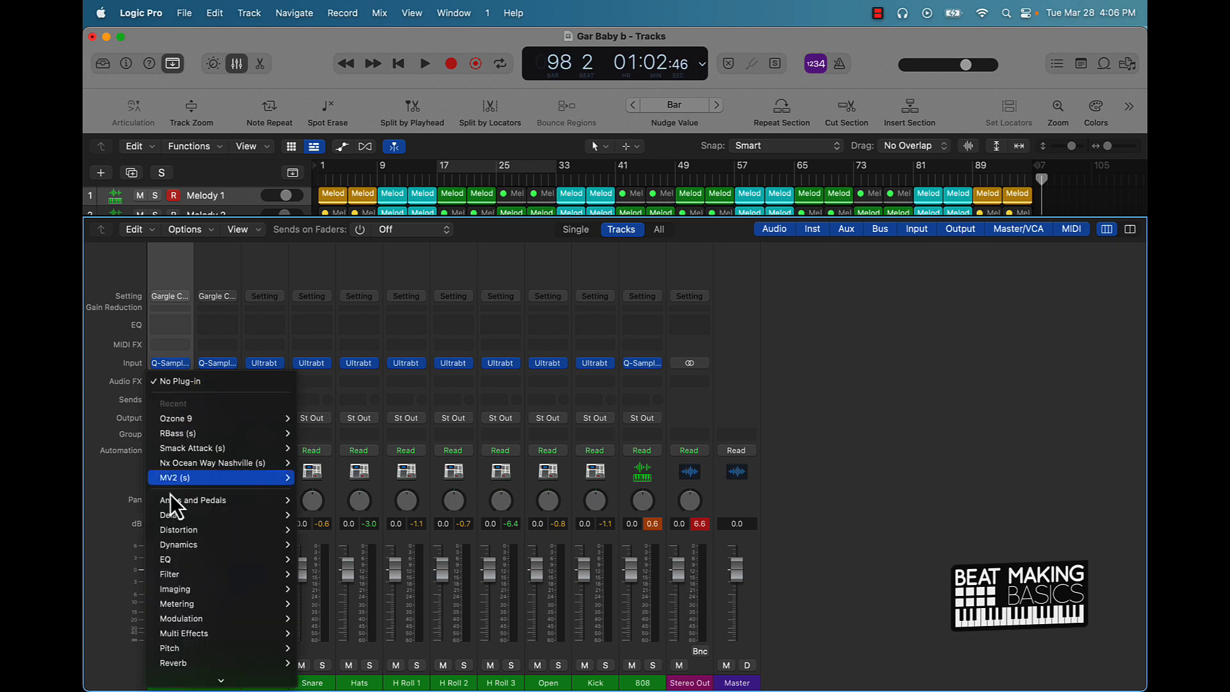
{"action": "mouse_move", "coordinate": [186, 620]}
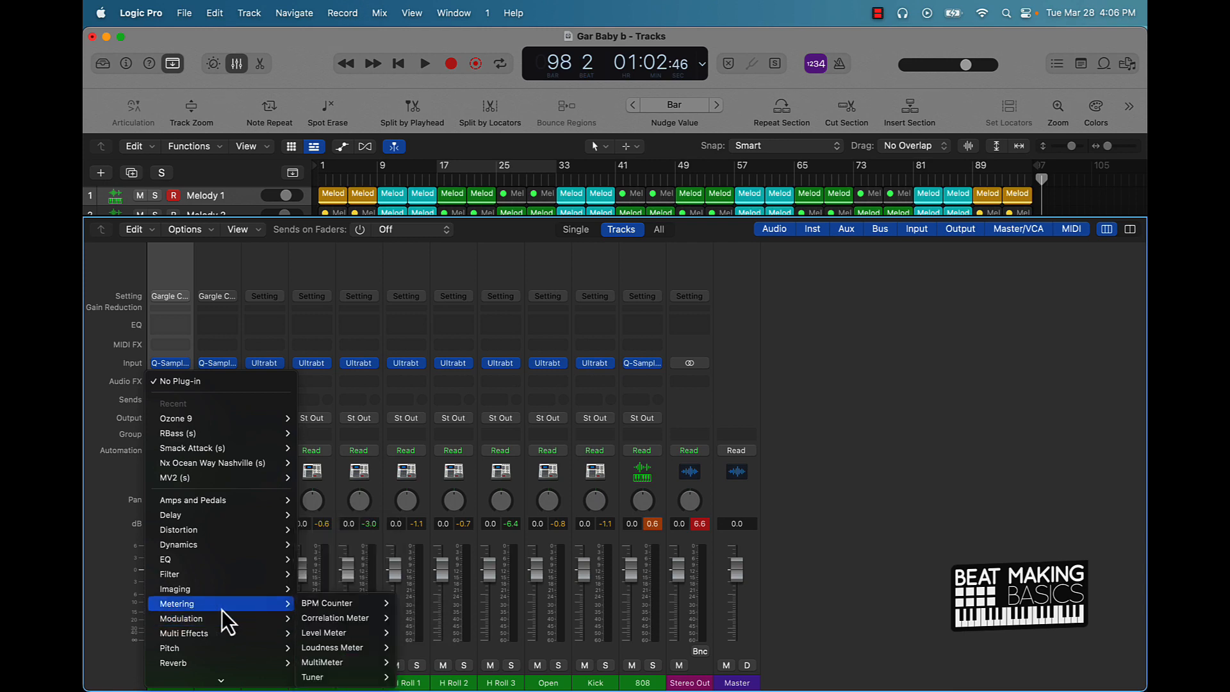
{"action": "mouse_move", "coordinate": [213, 638]}
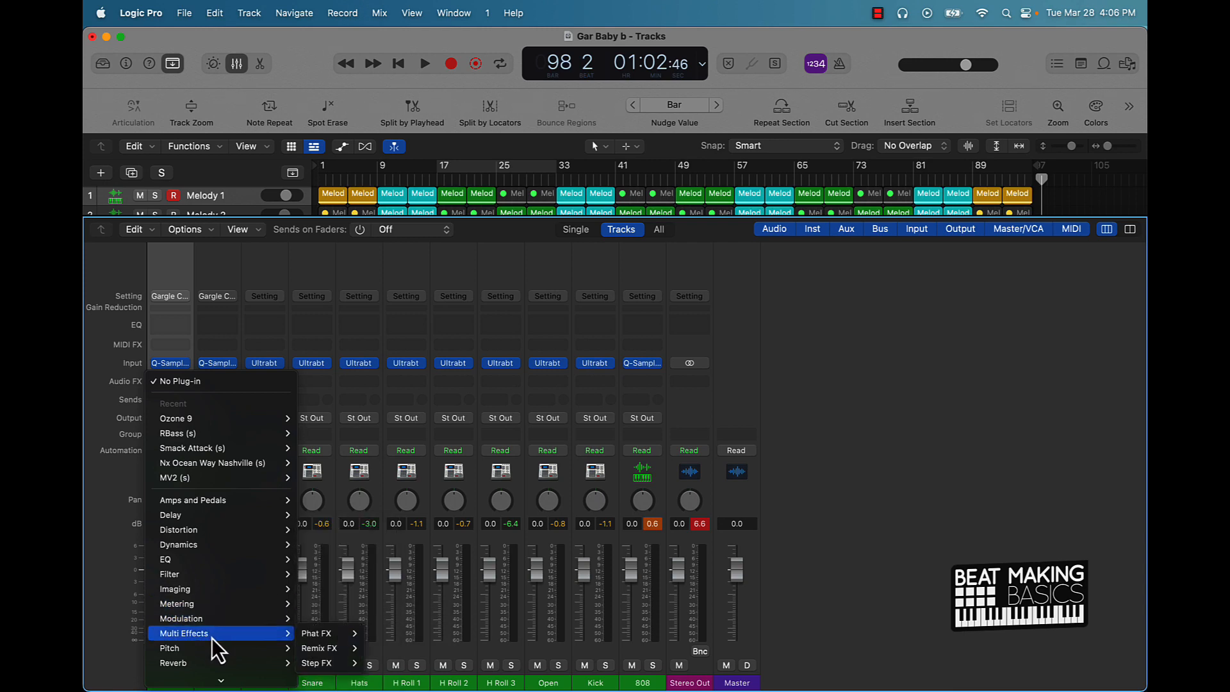
{"action": "mouse_move", "coordinate": [320, 647]}
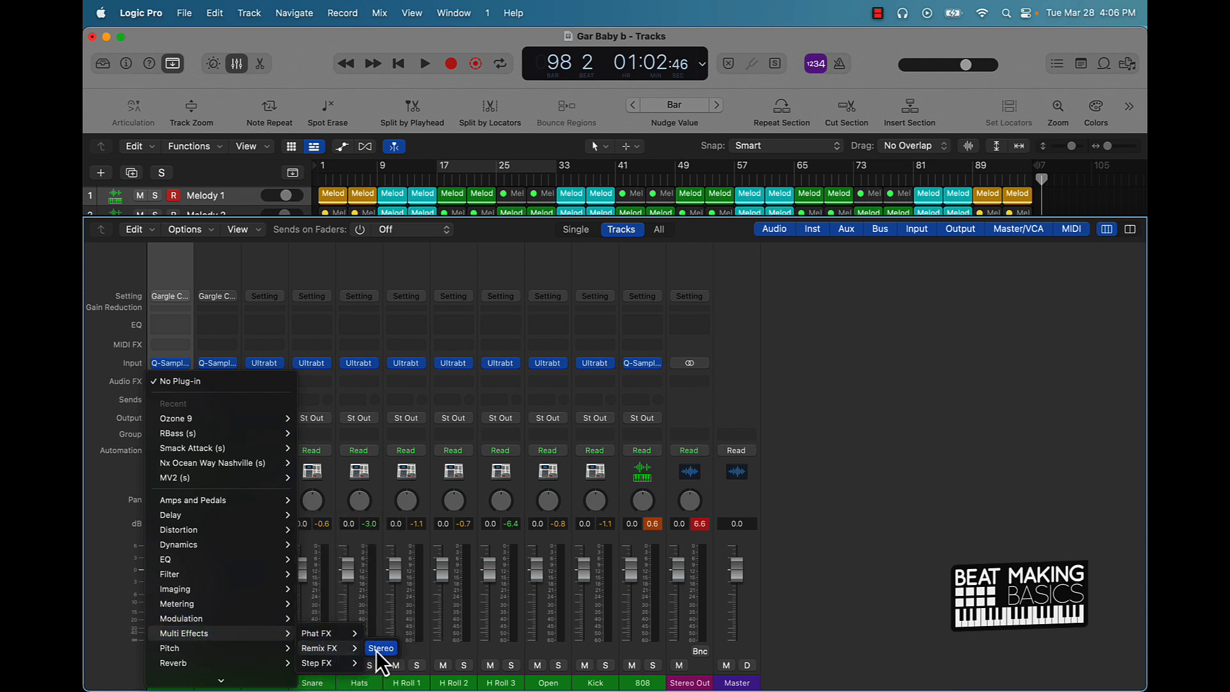
{"action": "left_click", "coordinate": [378, 649]}
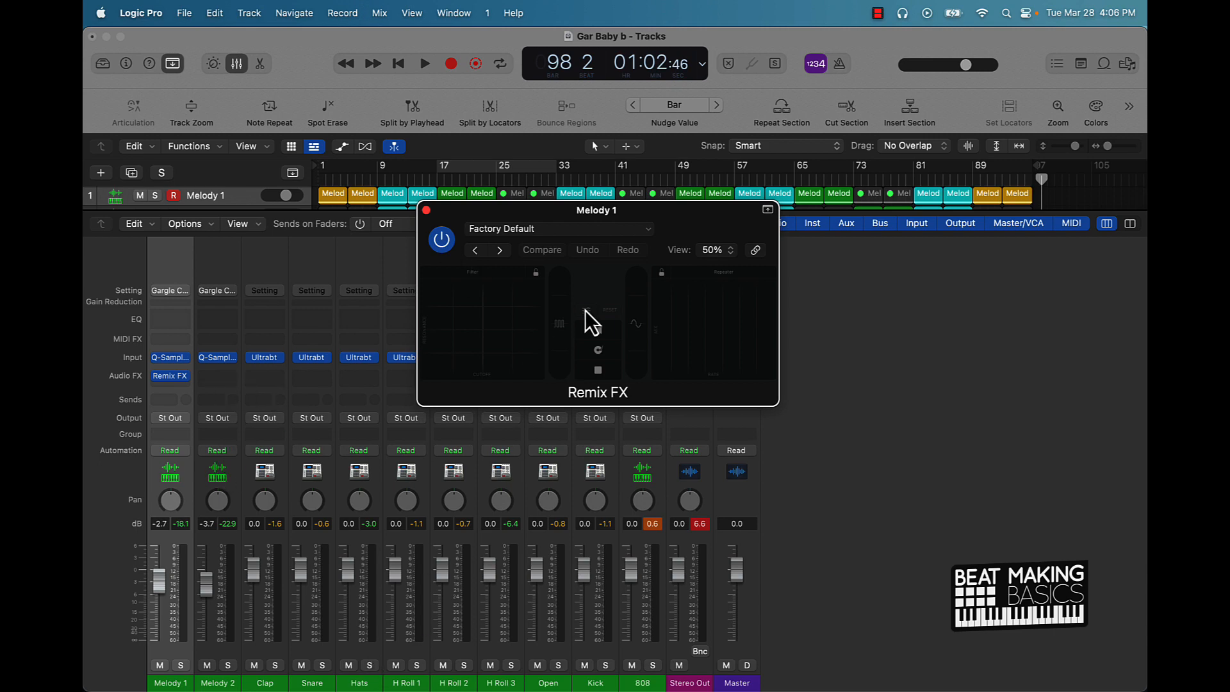
- Set Melody 1's automation mode to Touch and move its Remix FX window clear of the channel strips
{"action": "left_click", "coordinate": [185, 451]}
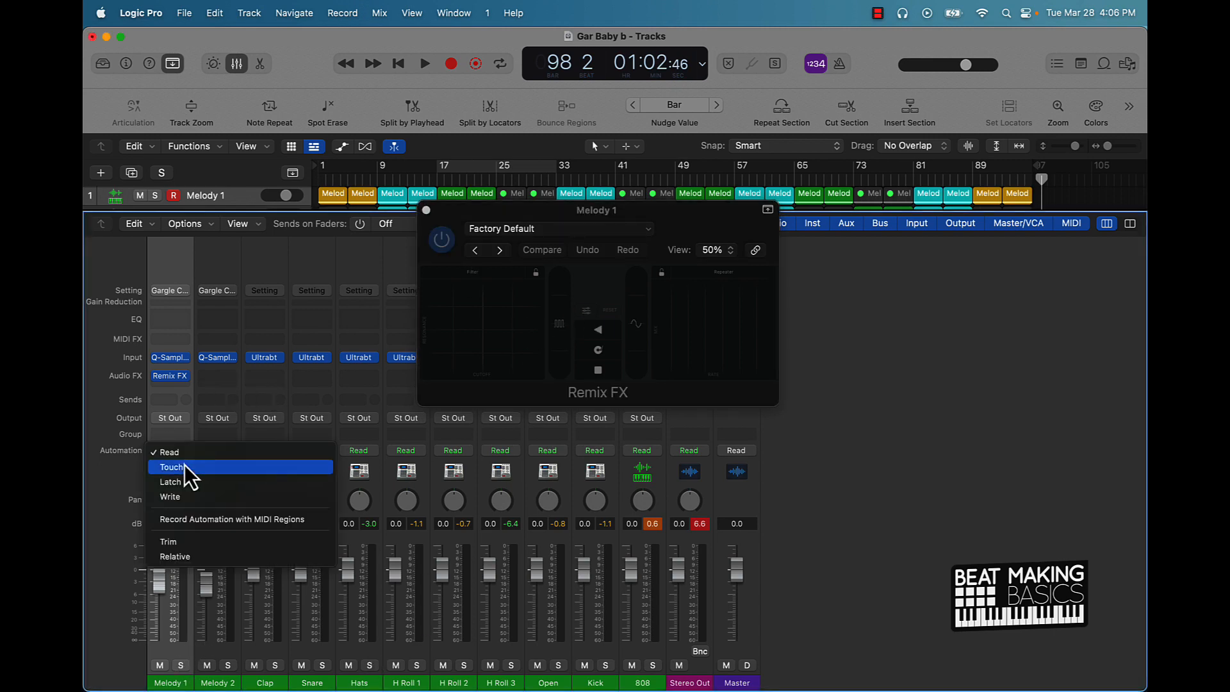
{"action": "left_click", "coordinate": [186, 474]}
{"action": "left_click", "coordinate": [650, 229]}
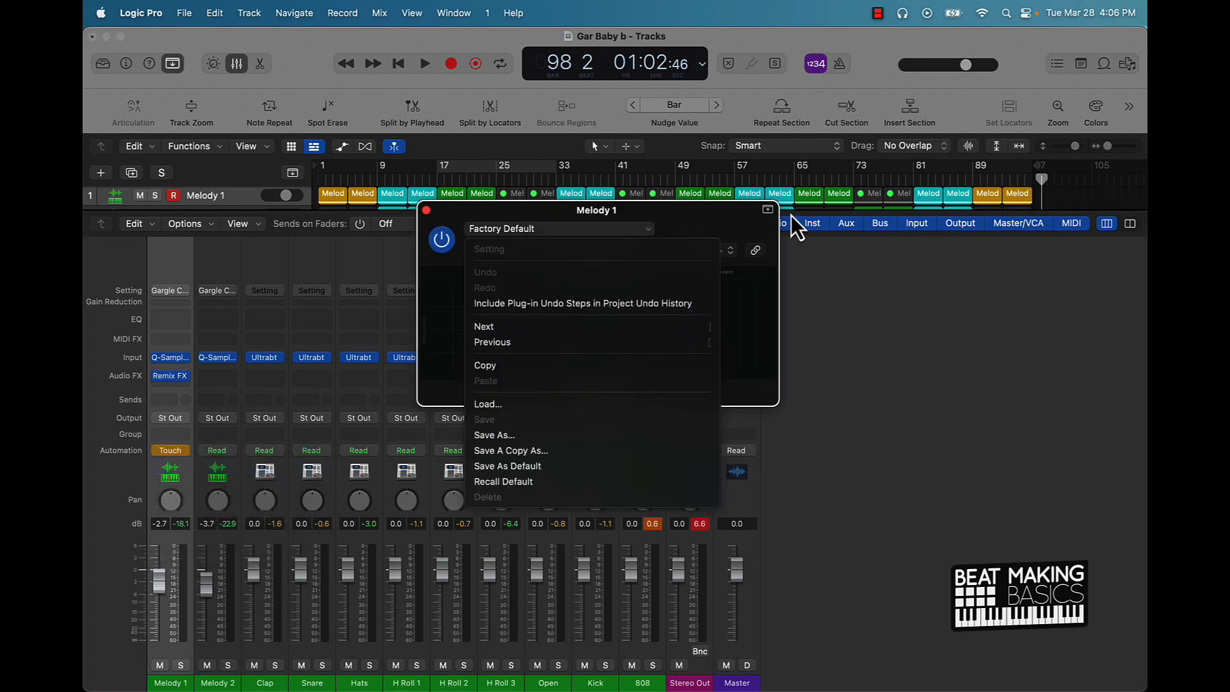
{"action": "left_click", "coordinate": [709, 236]}
{"action": "left_click_drag", "start_coordinate": [708, 236], "coordinate": [1052, 274]}
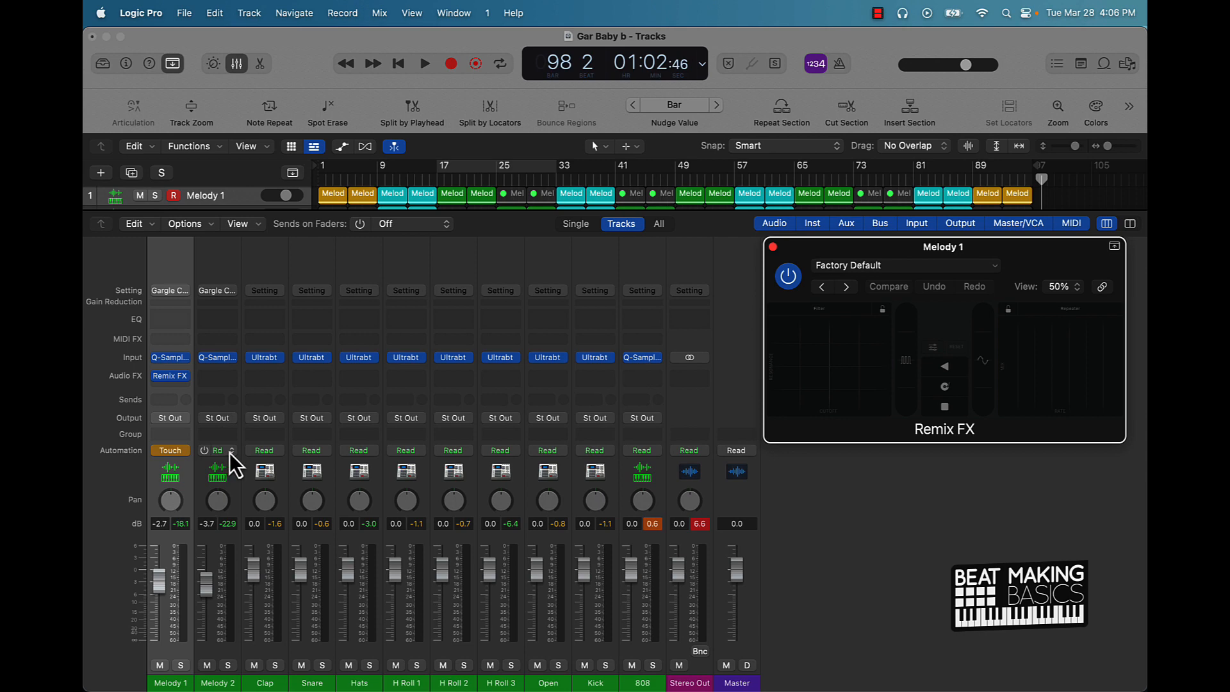
- Insert Remix FX on Melody 2, set its automation to Touch and place its window below Melody 1's
{"action": "left_click", "coordinate": [221, 377]}
{"action": "mouse_move", "coordinate": [250, 412]}
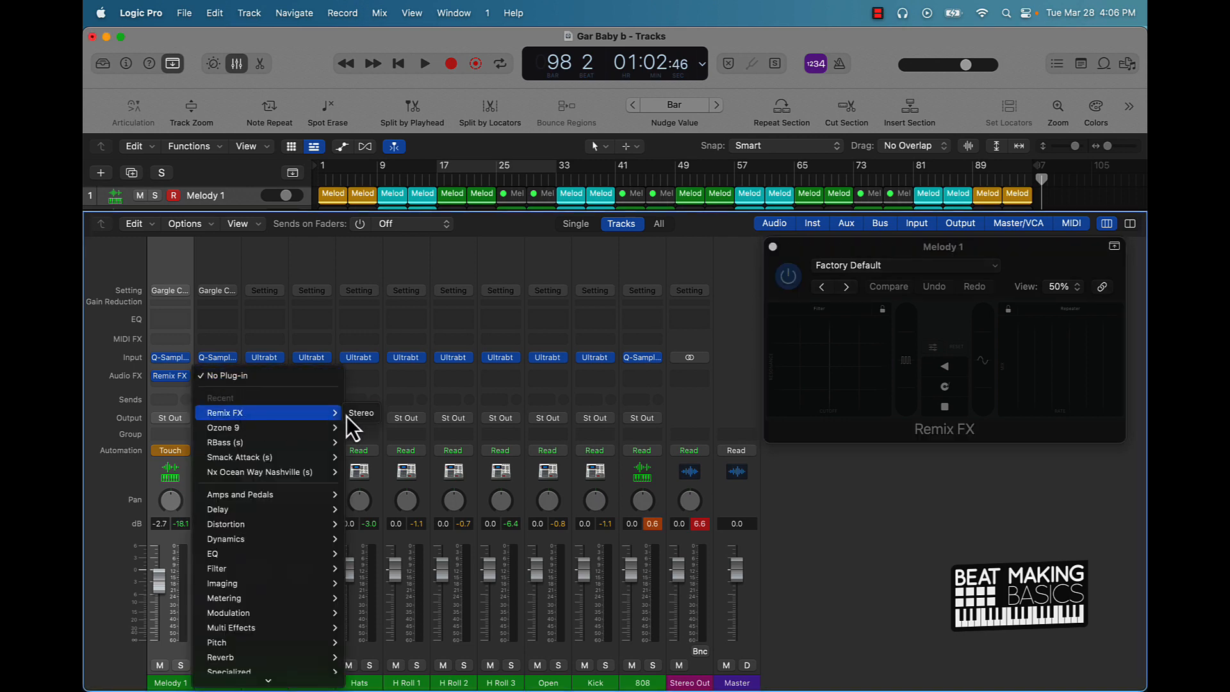
{"action": "left_click", "coordinate": [318, 412]}
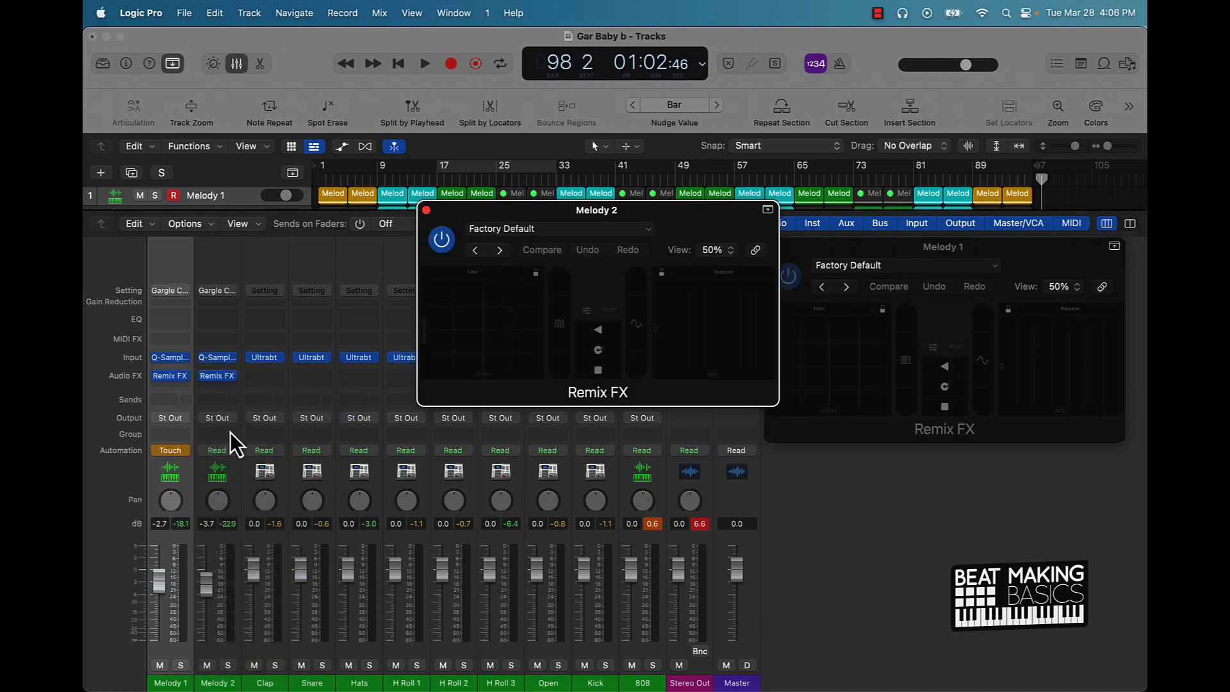
{"action": "left_click", "coordinate": [226, 451]}
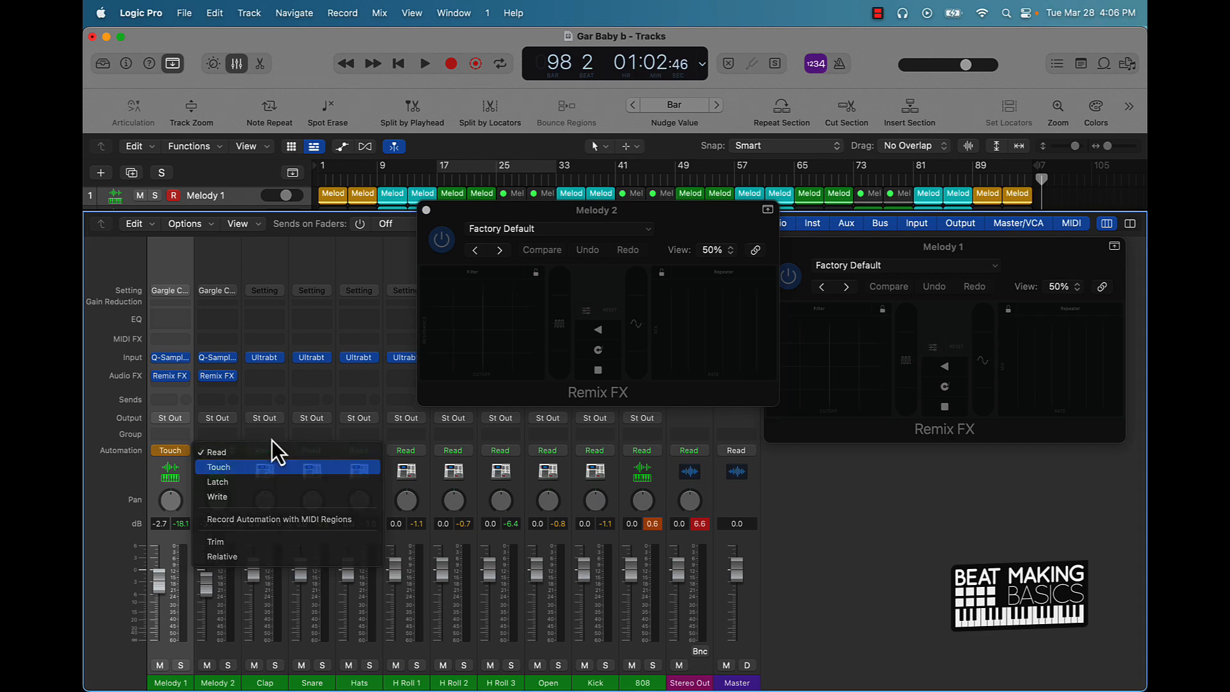
{"action": "left_click", "coordinate": [275, 467]}
{"action": "left_click_drag", "start_coordinate": [522, 227], "coordinate": [868, 468]}
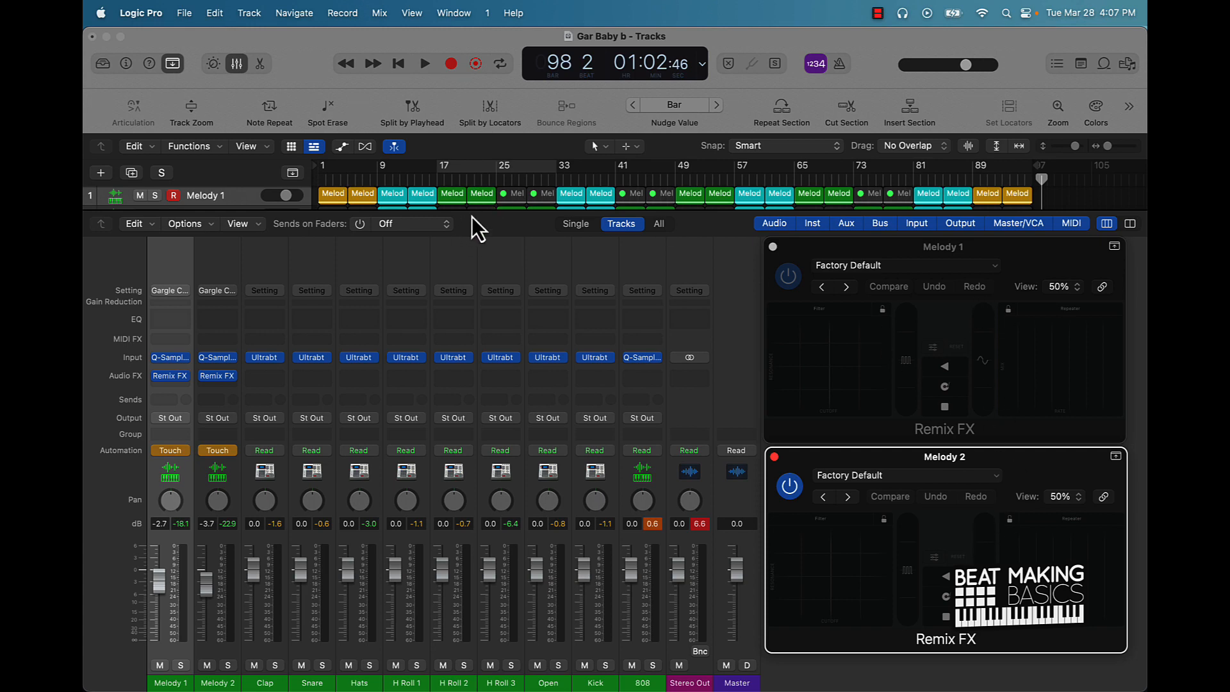
- Play the arrangement from bar 1 with the toolbar hidden and trigger the tape stop in Melody 1's Remix FX
{"action": "mouse_move", "coordinate": [478, 207]}
{"action": "left_mouse_down"}
{"action": "mouse_move", "coordinate": [478, 256]}
{"action": "mouse_move", "coordinate": [486, 225]}
{"action": "left_mouse_up"}
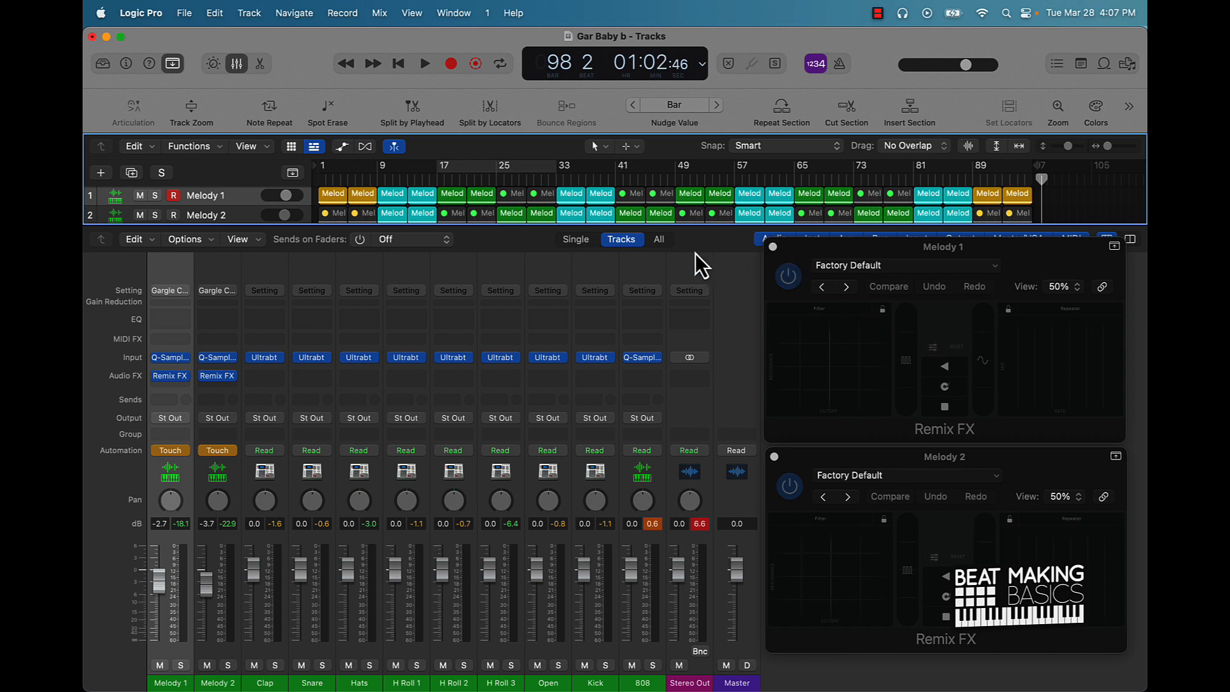
{"action": "key", "text": "Return"}
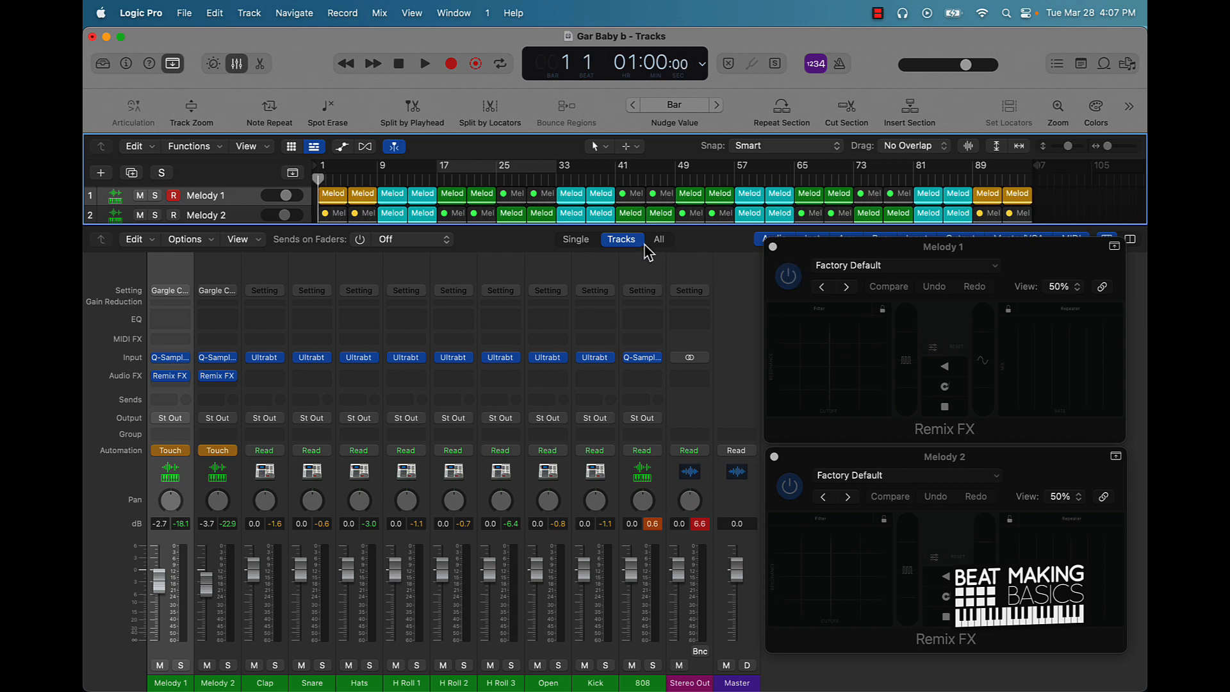
{"action": "key", "text": "space"}
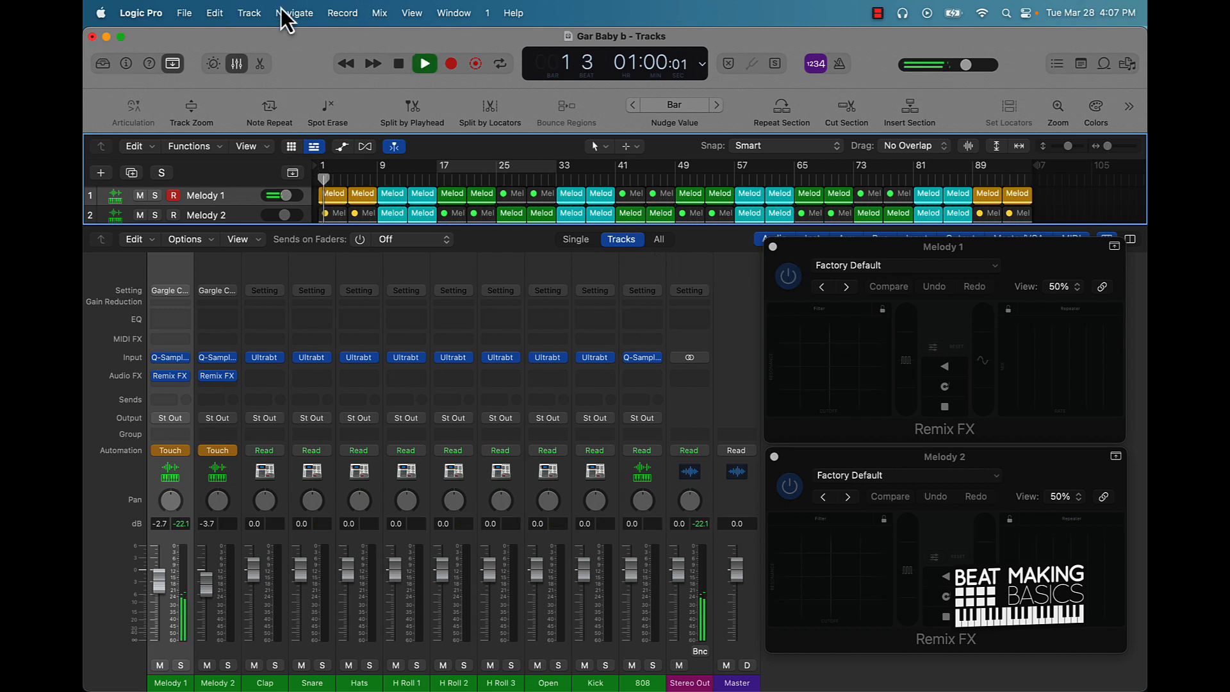
{"action": "left_click", "coordinate": [173, 64]}
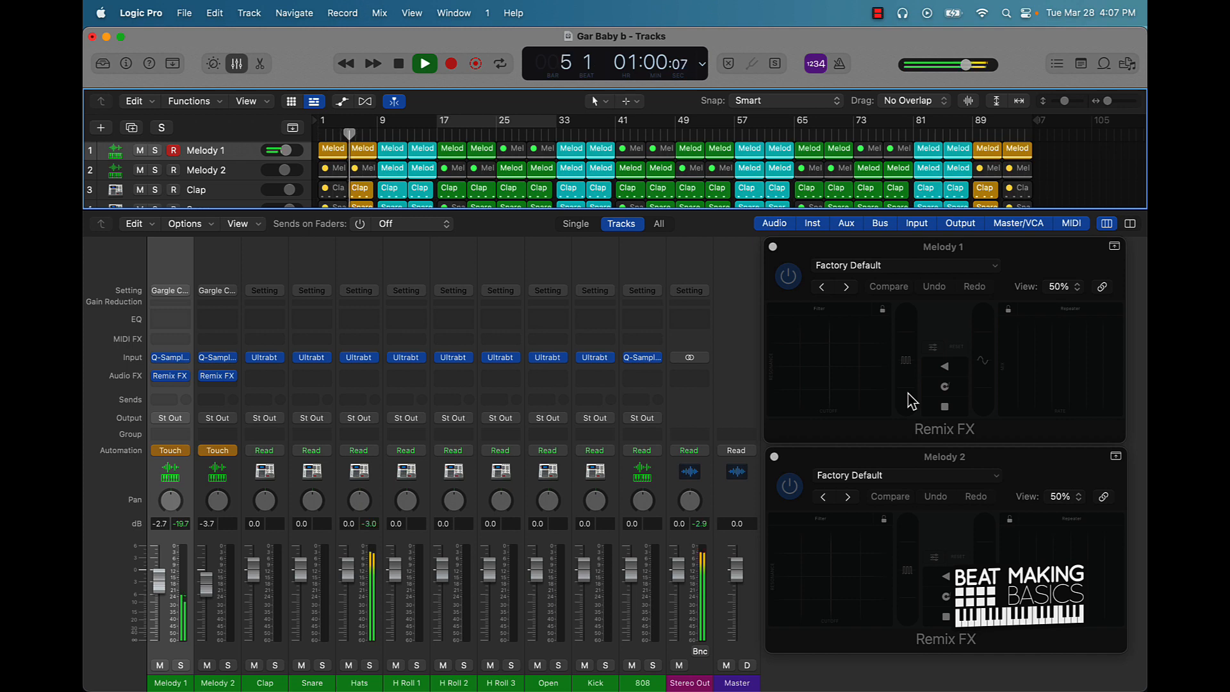
{"action": "left_click", "coordinate": [959, 408]}
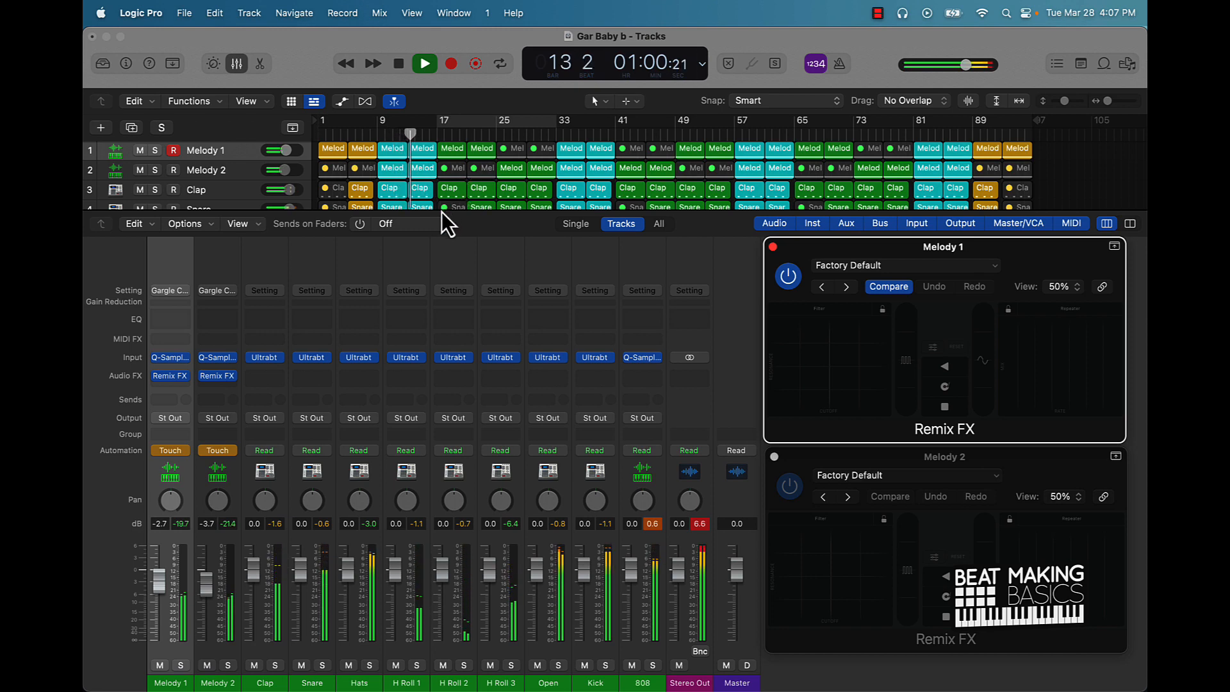
- Enlarge the tracks area to show all eleven tracks and perform gater moves on Melody 1 between about bars 20 and 25
{"action": "left_click_drag", "start_coordinate": [467, 218], "coordinate": [483, 360]}
{"action": "left_click", "coordinate": [484, 361]}
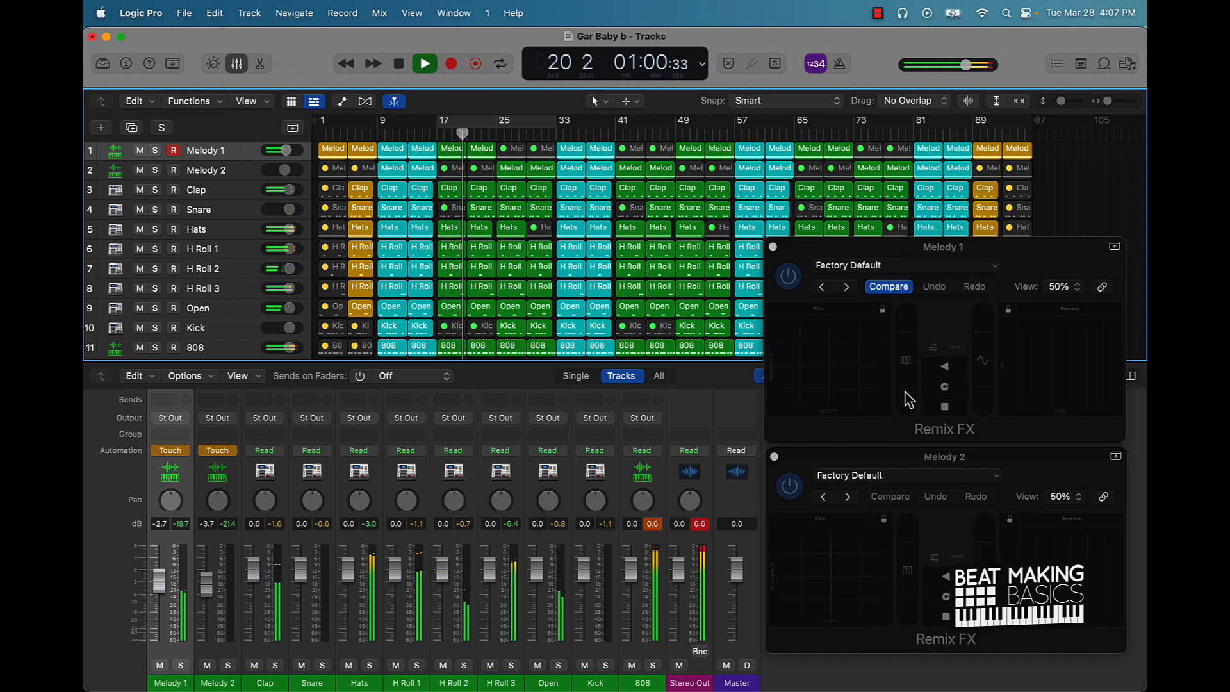
{"action": "left_click_drag", "start_coordinate": [906, 398], "coordinate": [909, 399]}
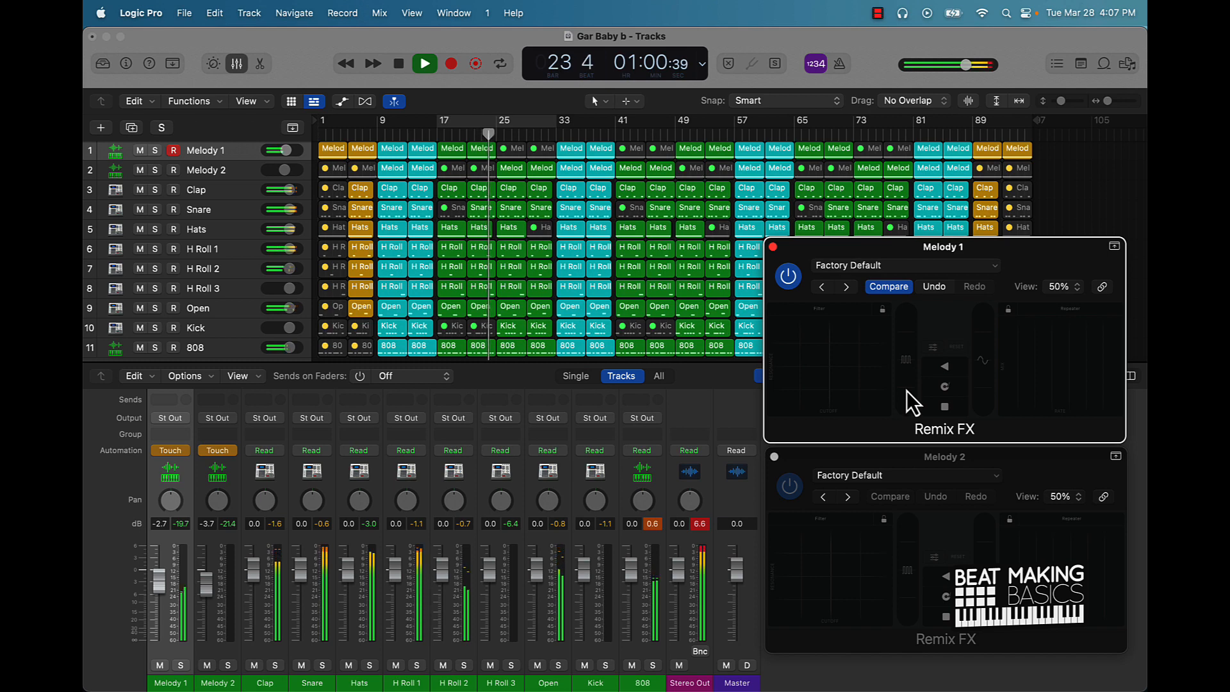
{"action": "left_click_drag", "start_coordinate": [906, 391], "coordinate": [906, 370]}
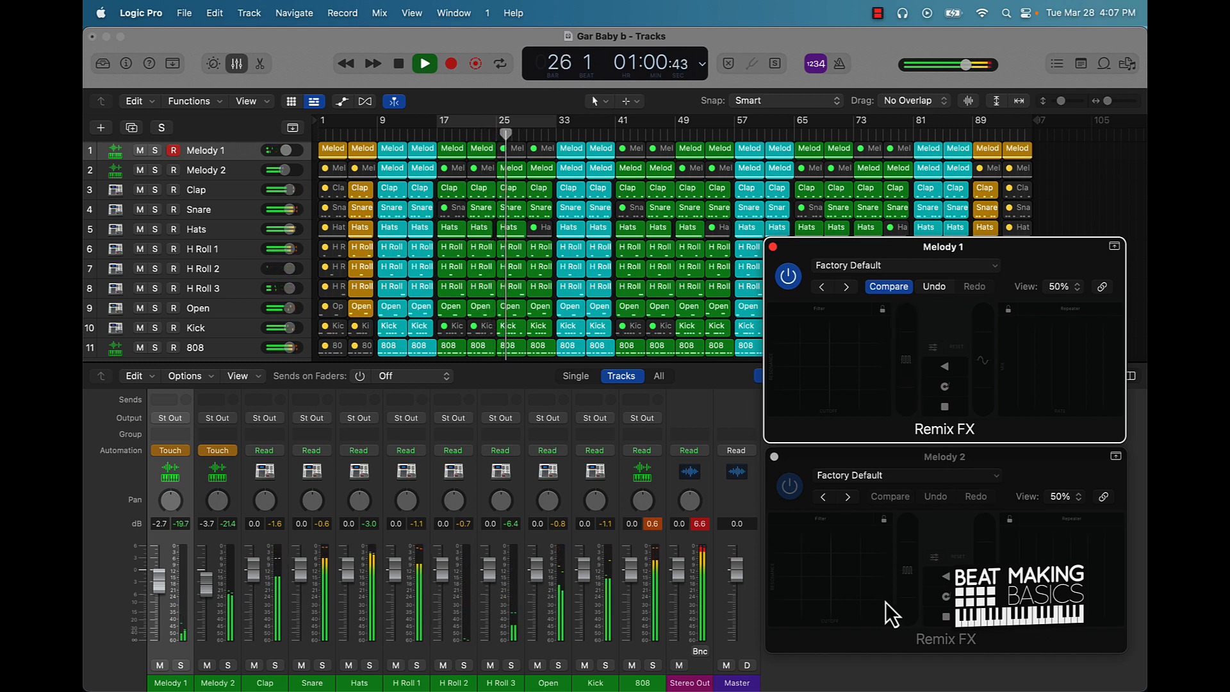
- Perform Repeater effects in Melody 2's Remix FX between about bars 26 and 31 during playback
{"action": "left_click", "coordinate": [1098, 579]}
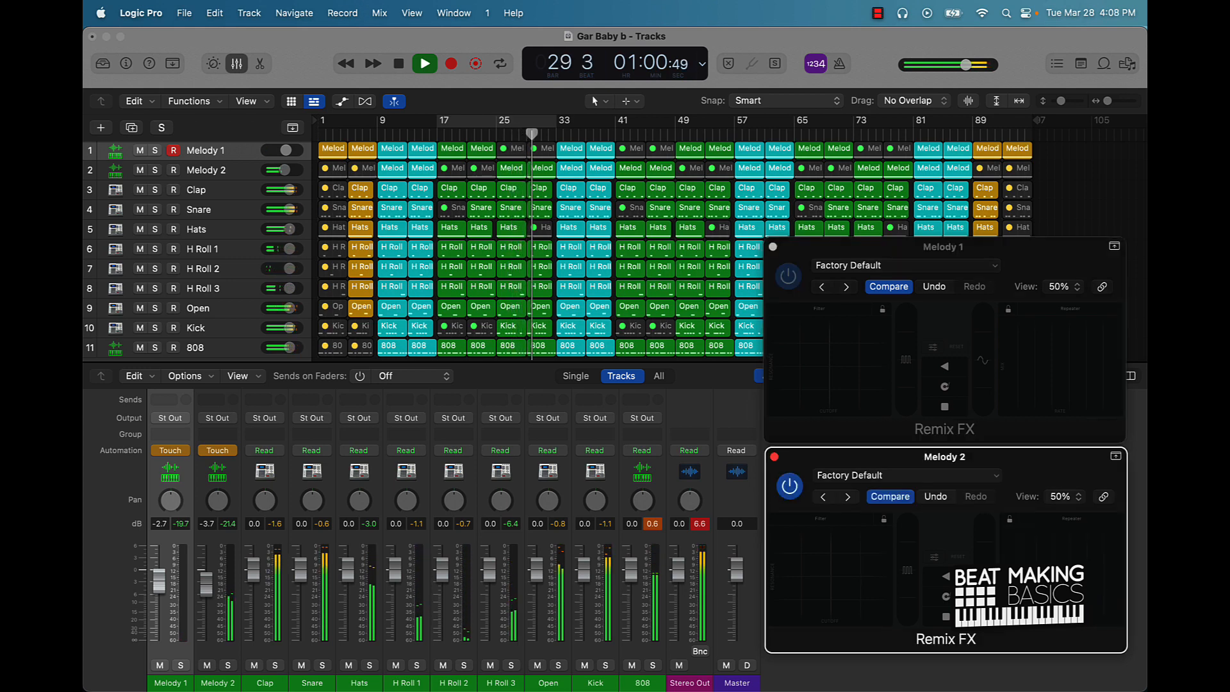
{"action": "left_click", "coordinate": [1091, 591]}
{"action": "left_click_drag", "start_coordinate": [1092, 589], "coordinate": [1100, 587]}
- Perform gater and tape stop effects on Melody 2 near bar 32 and another gater sweep from about bar 40
{"action": "left_click", "coordinate": [908, 602]}
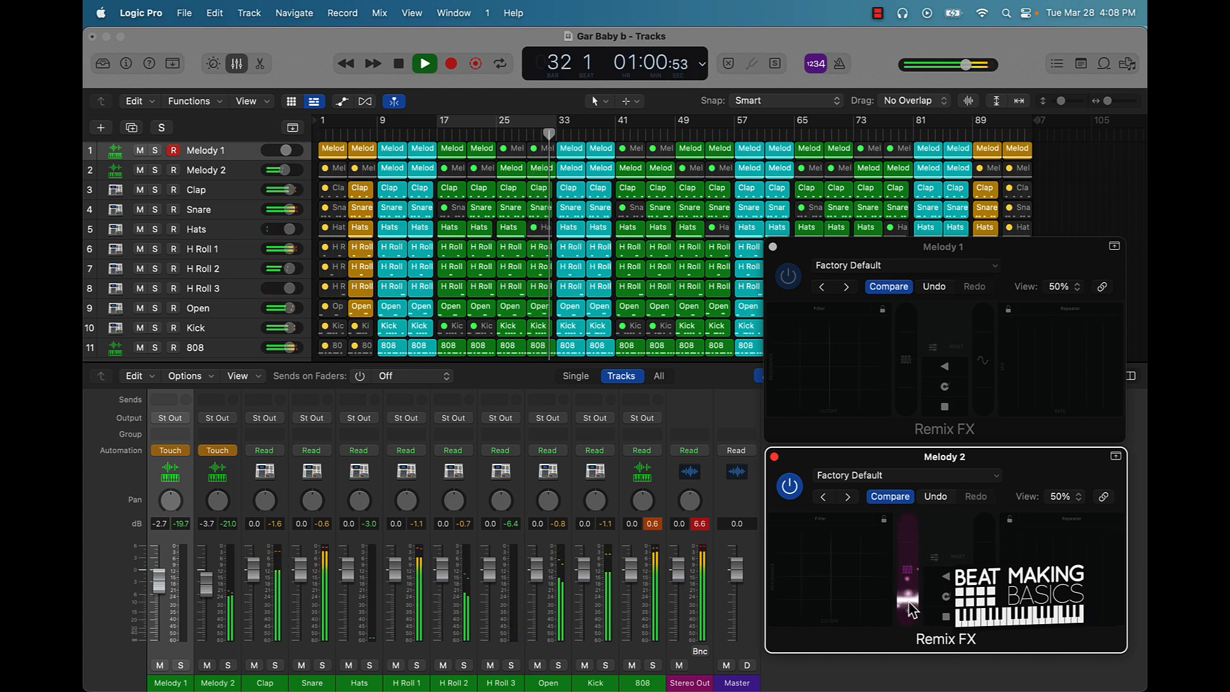
{"action": "left_click", "coordinate": [963, 615]}
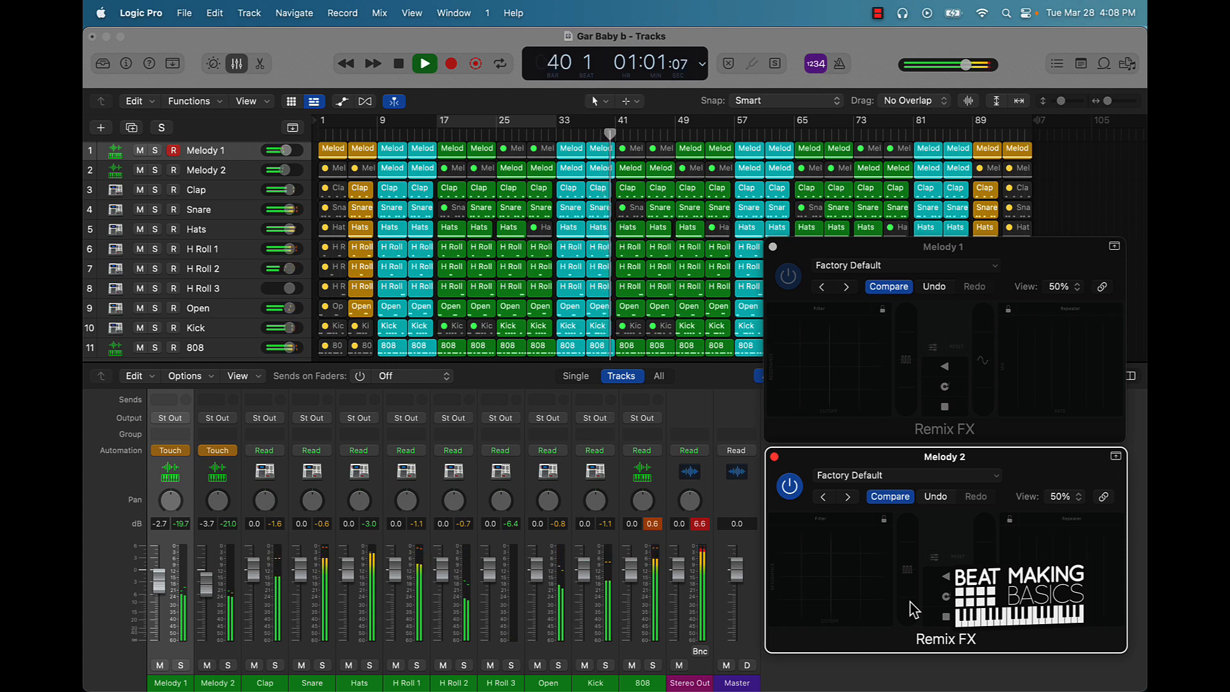
{"action": "left_click_drag", "start_coordinate": [911, 602], "coordinate": [913, 570]}
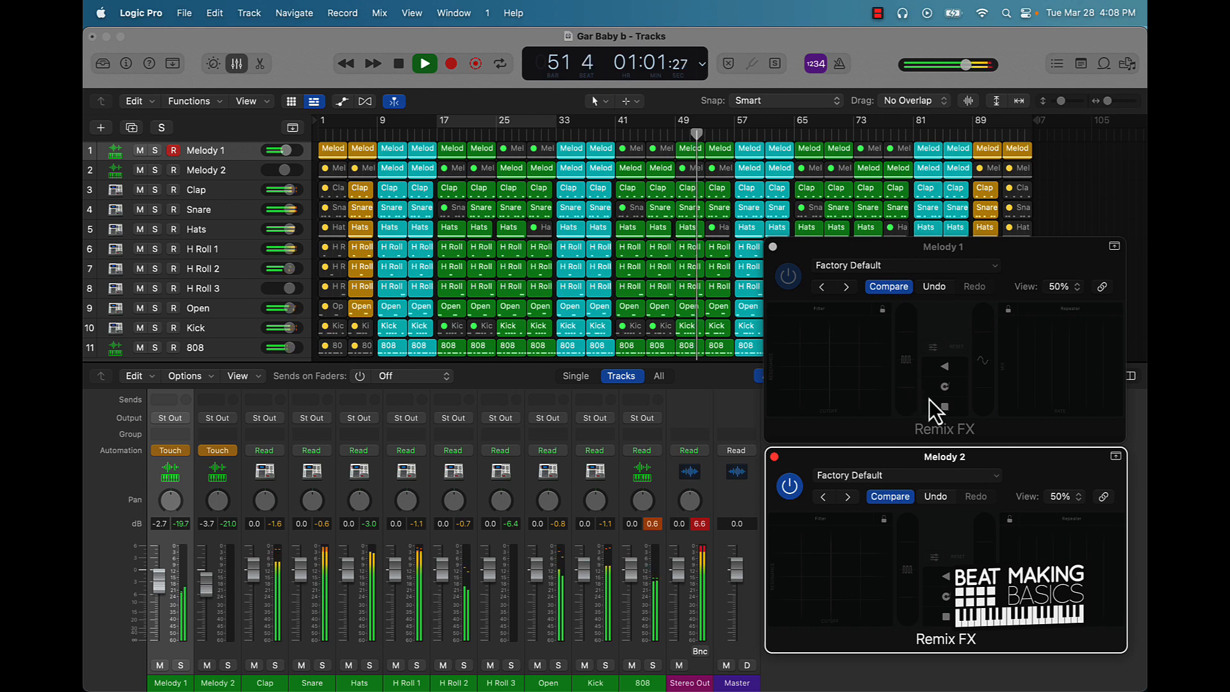
- Trigger the tape stop on Melody 1 near bar 52 and sweep its gater between about bars 53 and 56
{"action": "left_click", "coordinate": [958, 406]}
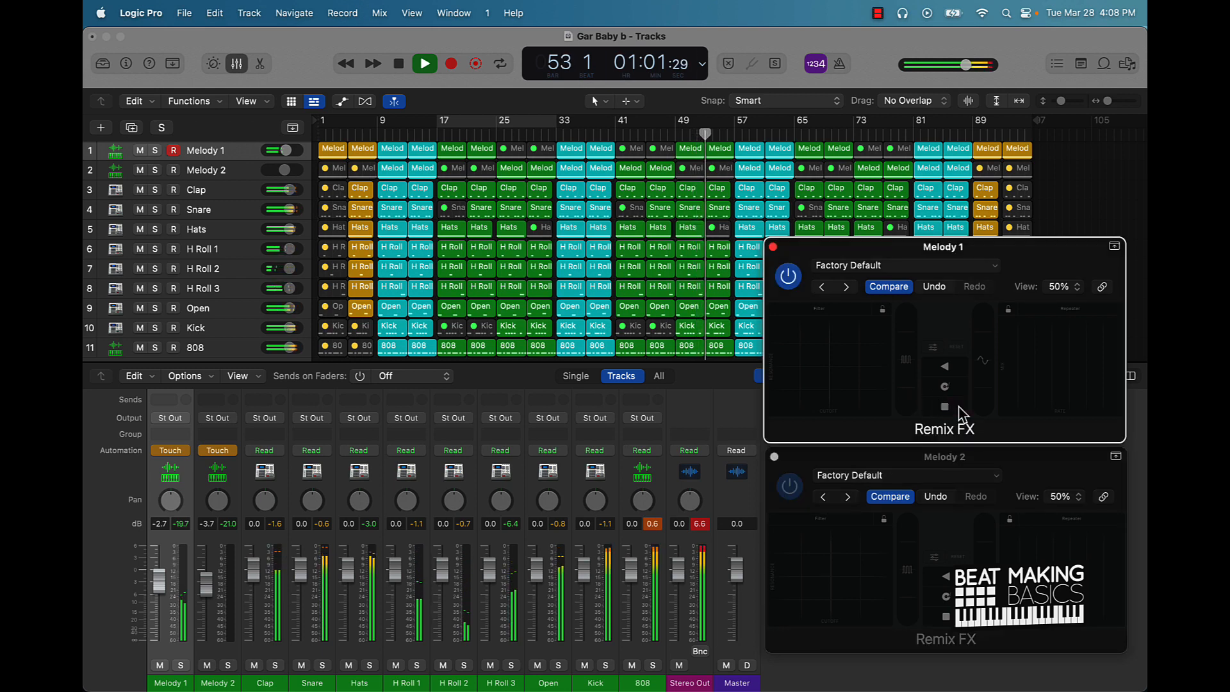
{"action": "left_click", "coordinate": [908, 394]}
{"action": "left_click_drag", "start_coordinate": [908, 393], "coordinate": [907, 356]}
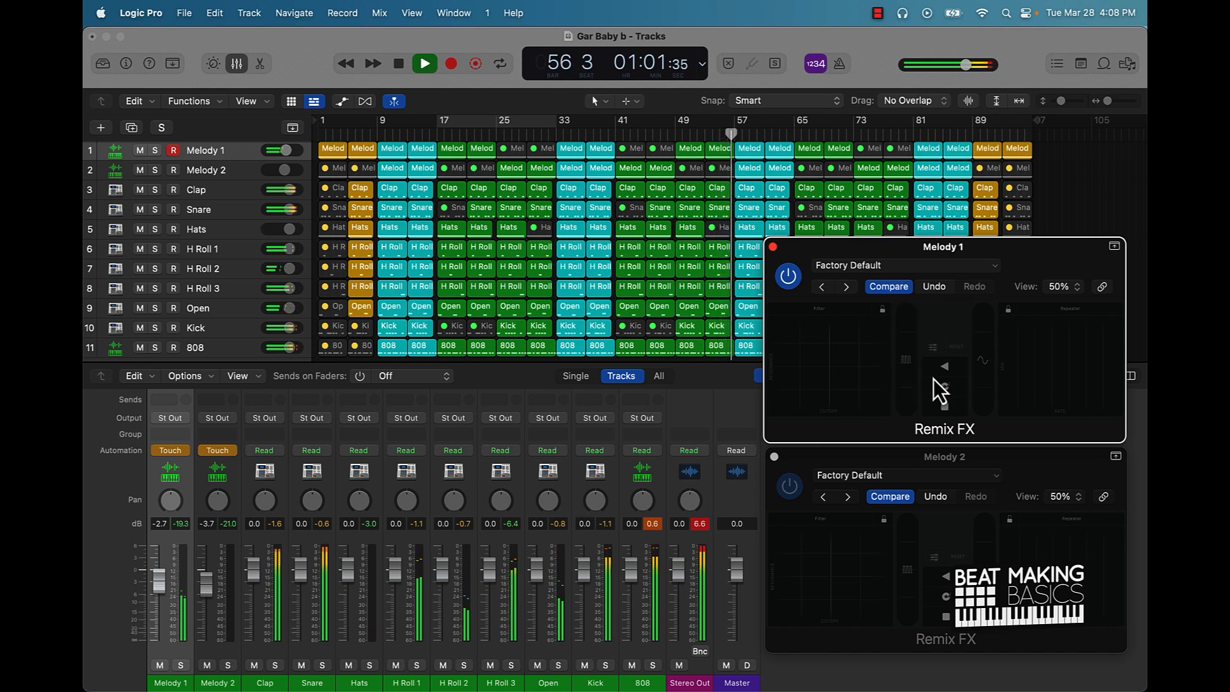
- Sweep the Remix FX filter on Melody 1 from about bar 57 and its gater from about bar 72
{"action": "left_click", "coordinate": [796, 388]}
{"action": "left_click_drag", "start_coordinate": [795, 388], "coordinate": [833, 369]}
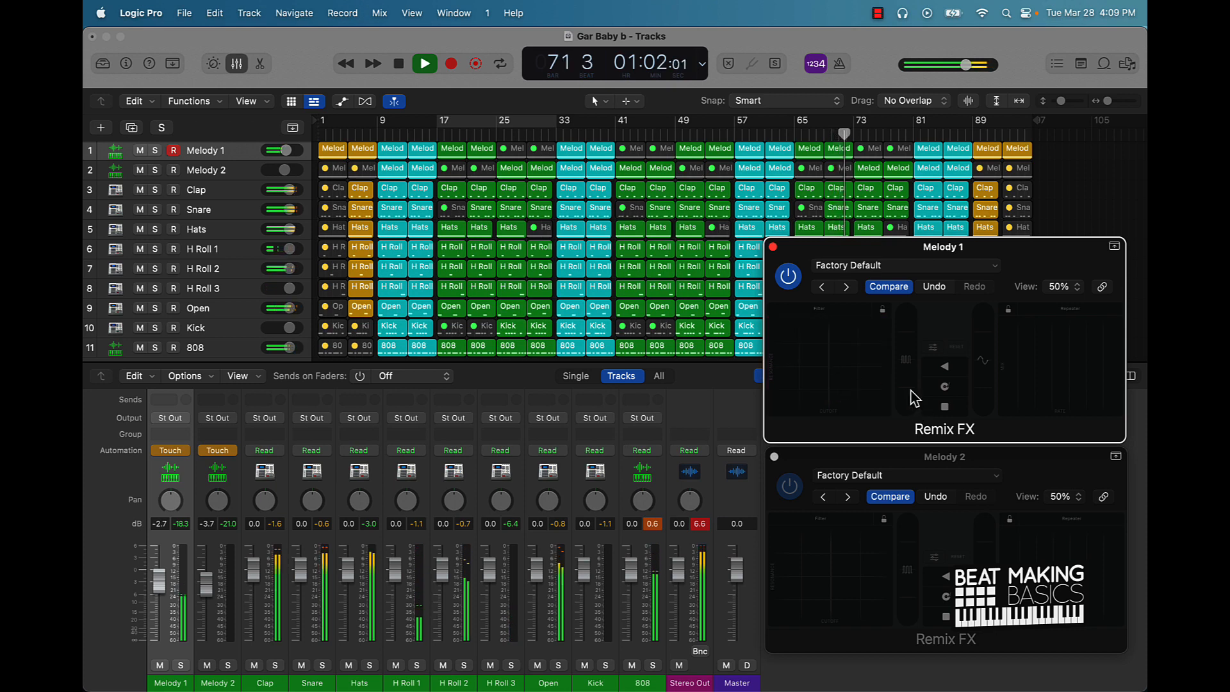
{"action": "left_click_drag", "start_coordinate": [910, 391], "coordinate": [913, 359]}
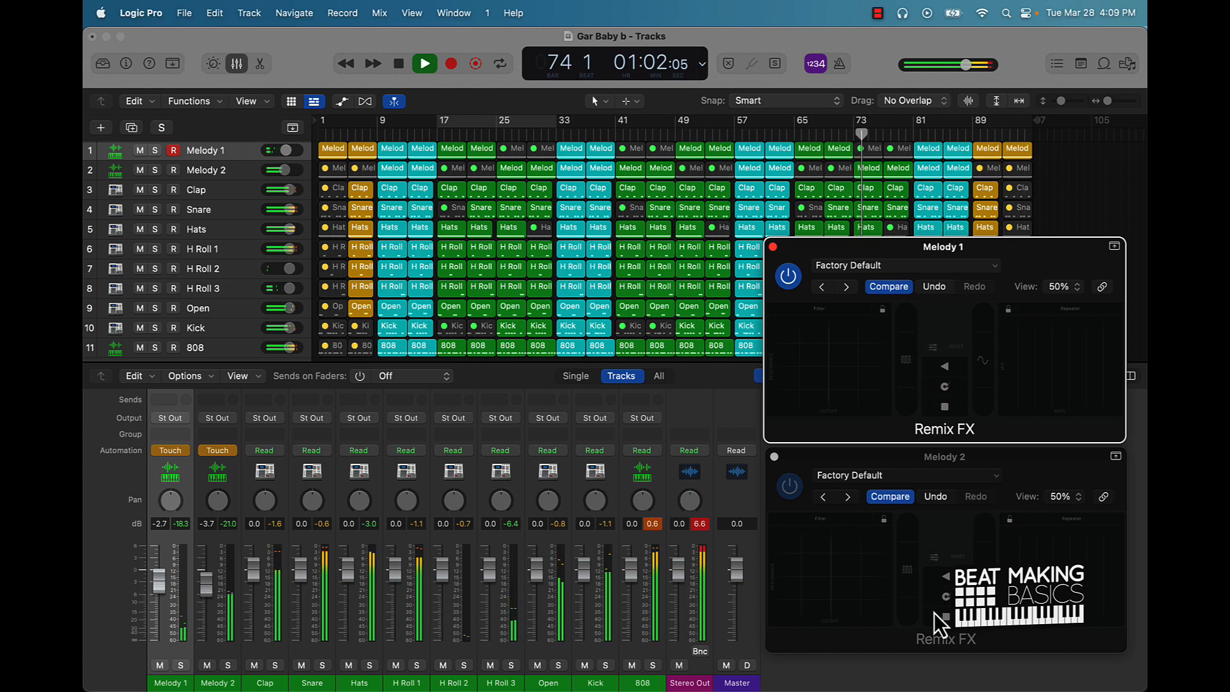
- Perform tape stop and gater effects on Melody 2 between bars 74 and 81, and on Melody 1 around bars 90 to 92
{"action": "left_click", "coordinate": [959, 634]}
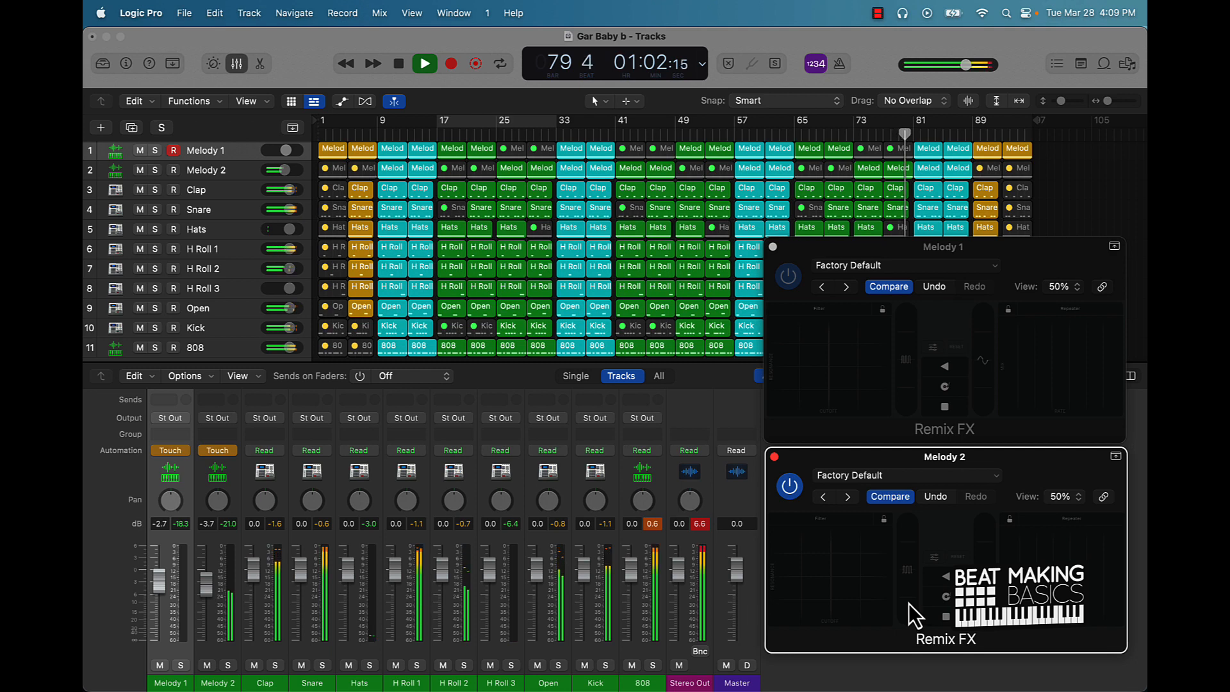
{"action": "left_click_drag", "start_coordinate": [908, 603], "coordinate": [911, 562]}
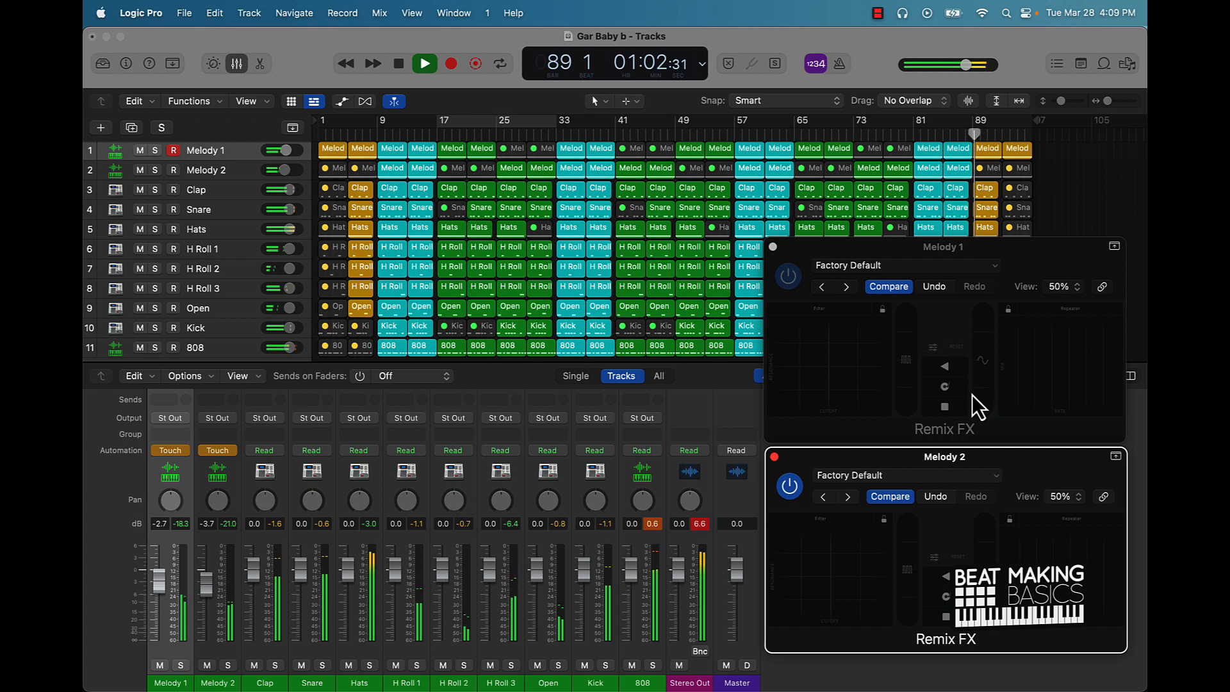
{"action": "left_click", "coordinate": [906, 391]}
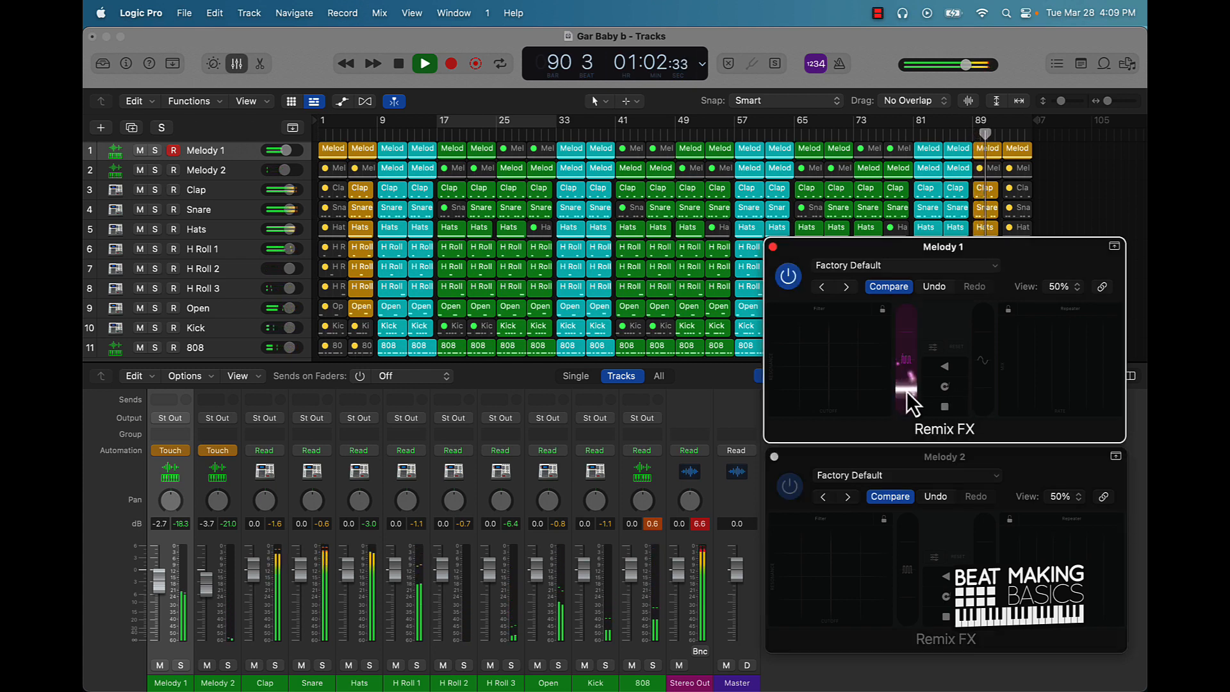
{"action": "left_click", "coordinate": [958, 407]}
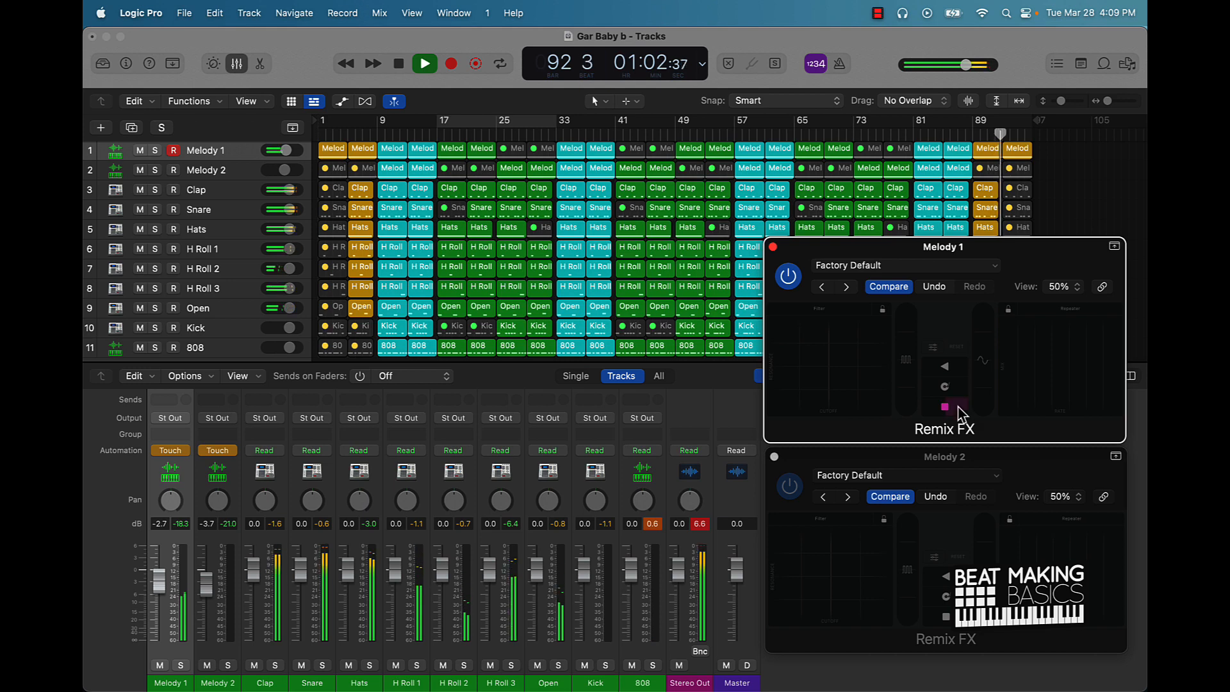
- Close both Remix FX windows and stop playback at the end of the arrangement
{"action": "left_click", "coordinate": [773, 248]}
{"action": "left_click", "coordinate": [774, 457]}
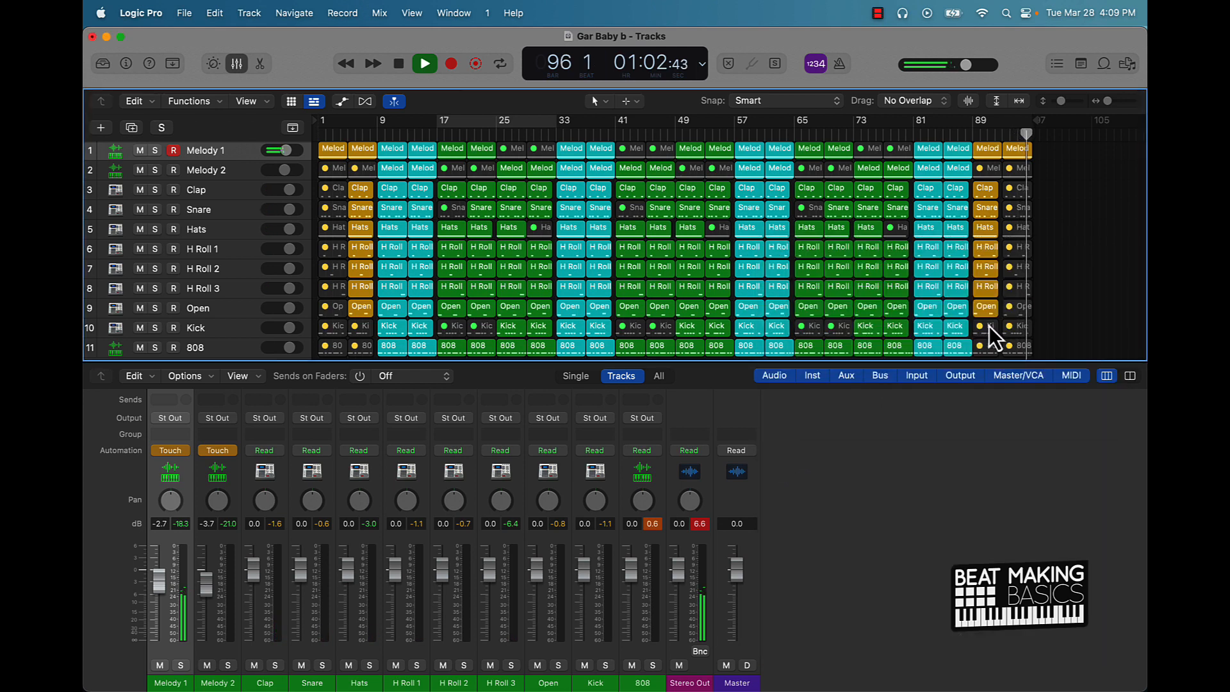
{"action": "key", "text": "space"}
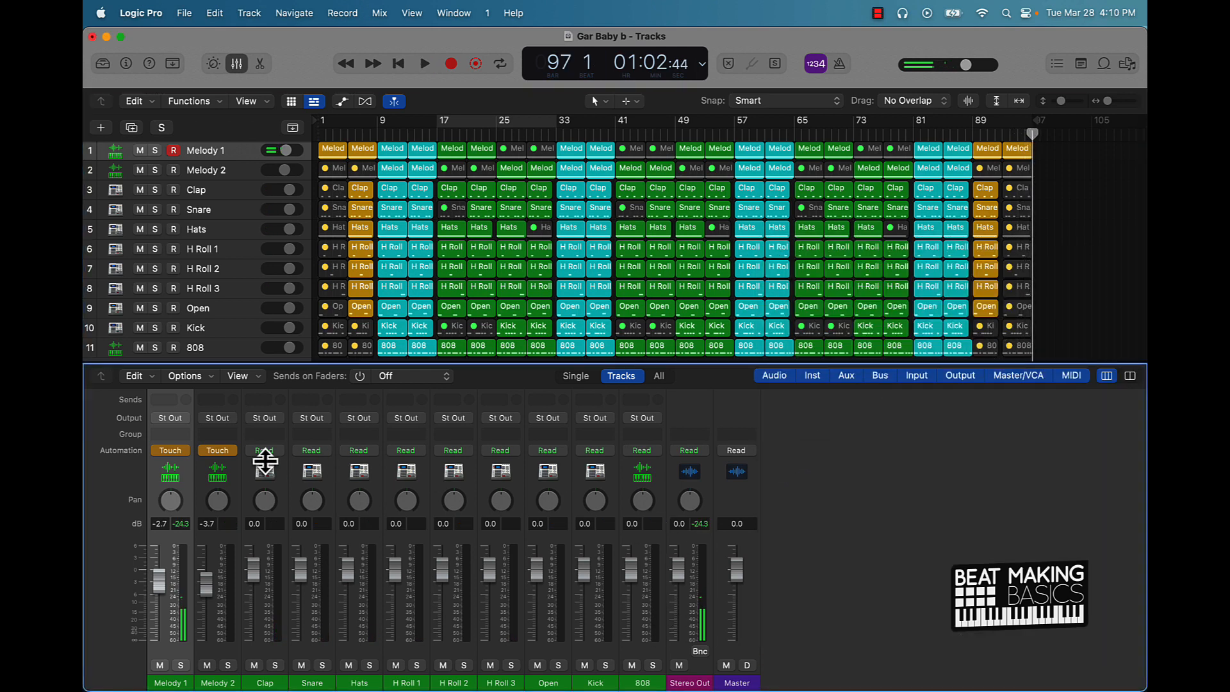
- Set the automation mode of Melody 2 and Melody 1 back to Read
{"action": "left_click", "coordinate": [230, 451]}
{"action": "left_click", "coordinate": [225, 437]}
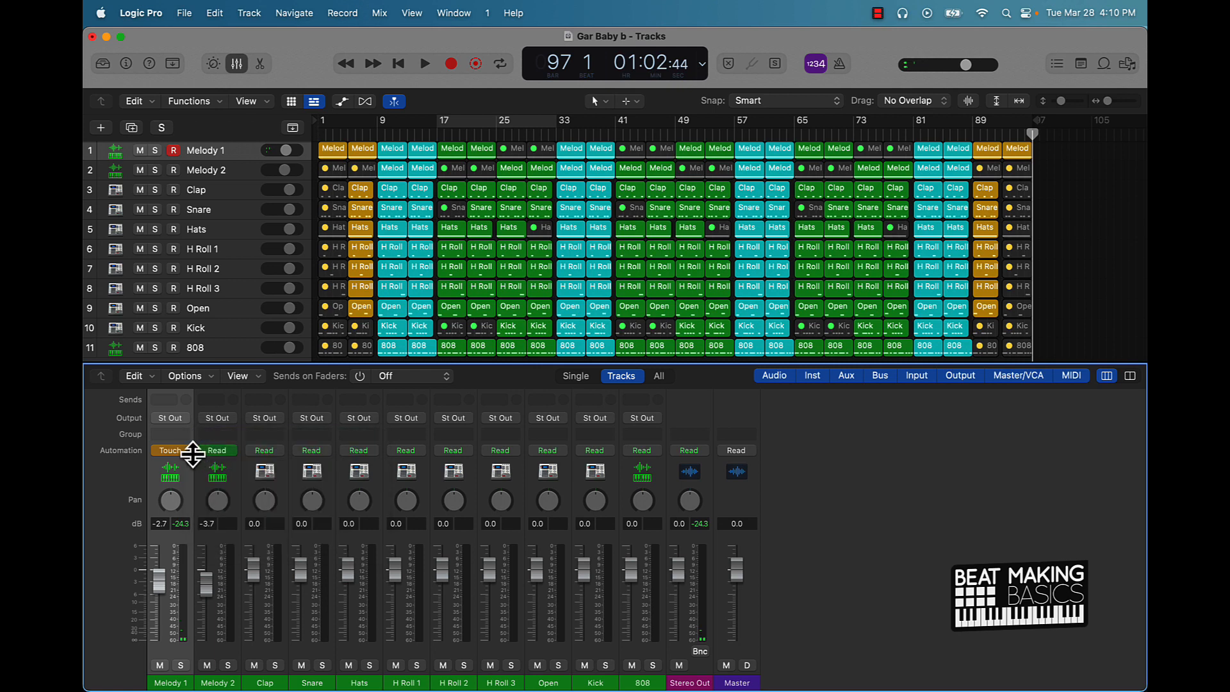
{"action": "left_click", "coordinate": [182, 450]}
{"action": "left_click", "coordinate": [194, 439]}
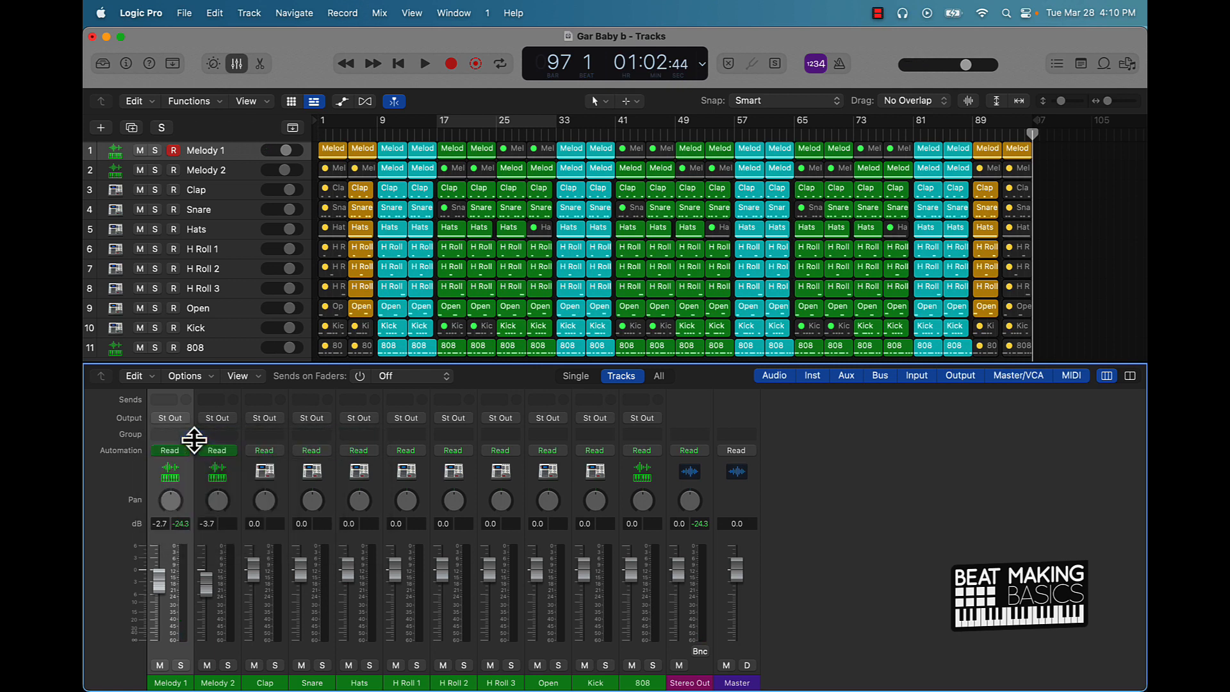